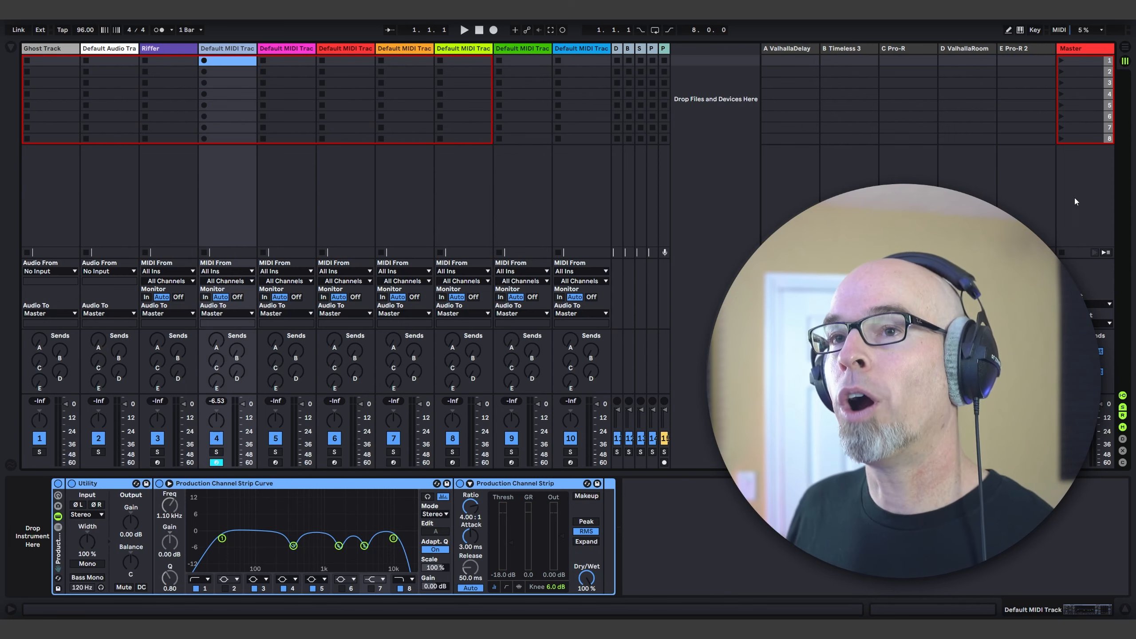
# - Add the Stepic device from the Rhythmic collection to the fourth track, hide the browser and open the Stepic sequencer editor
pyautogui.click(12, 47)
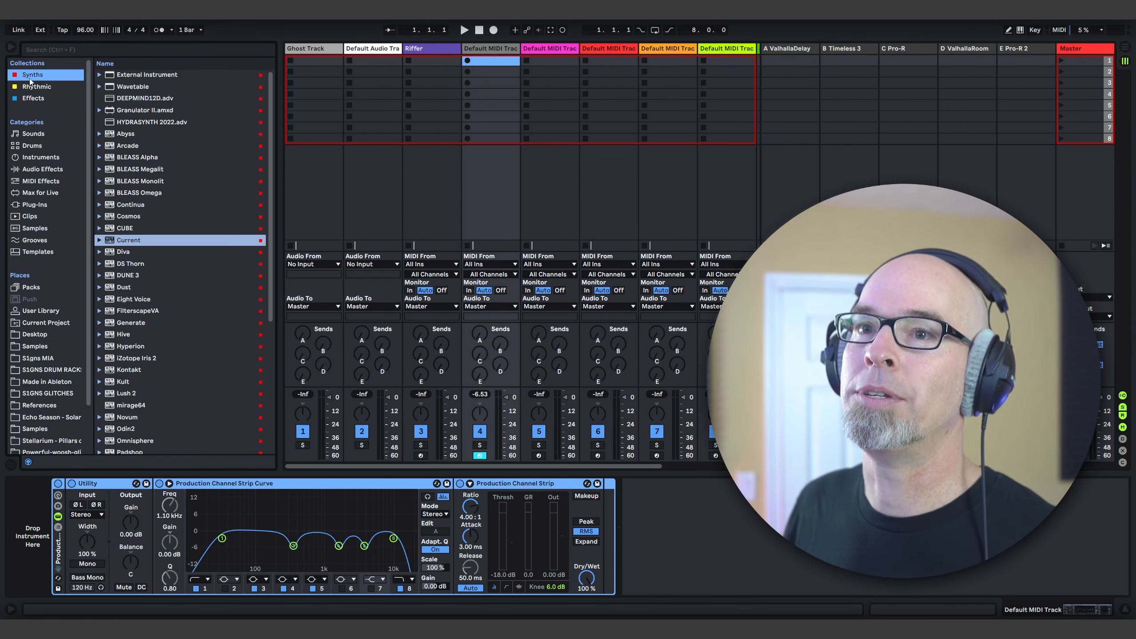
pyautogui.click(32, 87)
pyautogui.moveTo(120, 102); pyautogui.dragTo(44, 512)
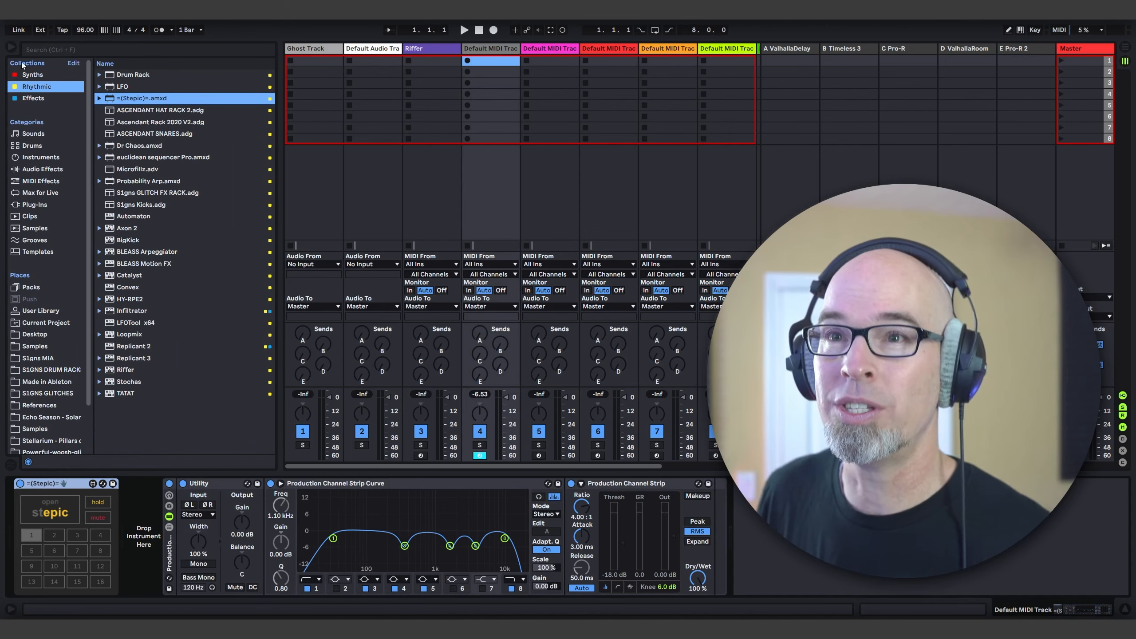
pyautogui.hotkey('ctrl', 'alt', 'b')
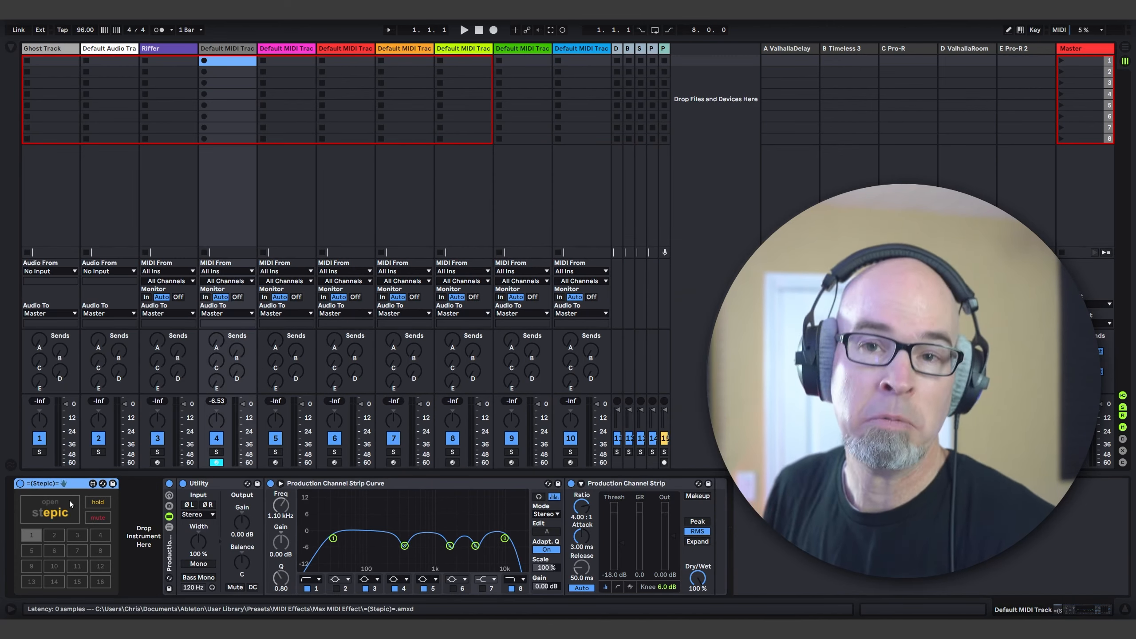
pyautogui.click(49, 503)
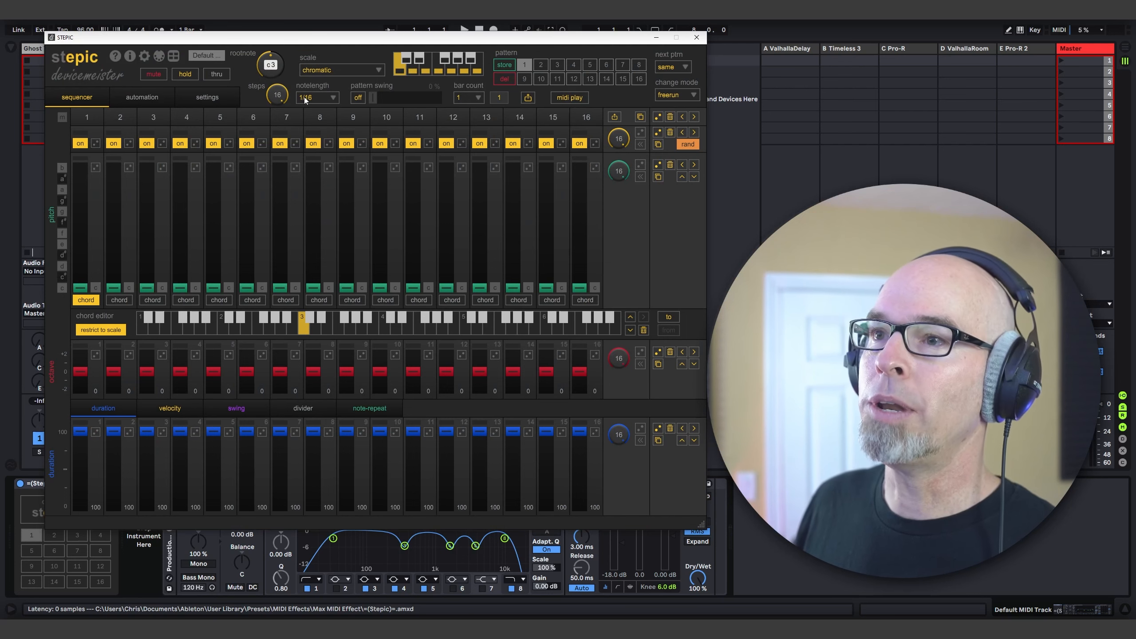
# - Set the Stepic scale to natural minor and the sequence length to 8 steps
pyautogui.click(321, 71)
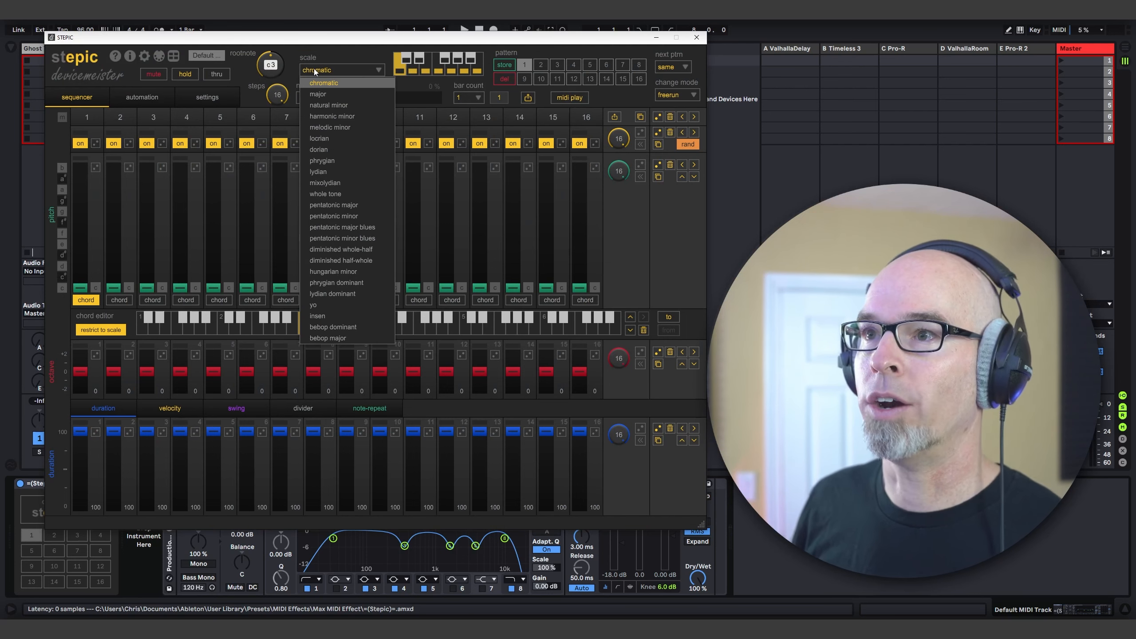
pyautogui.click(320, 105)
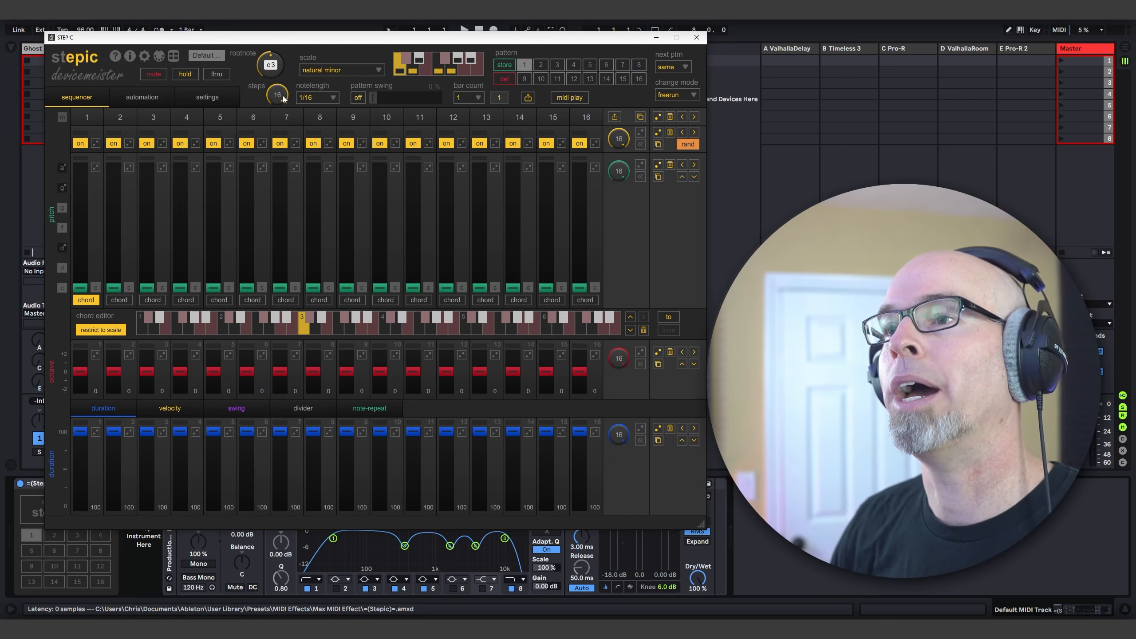
pyautogui.moveTo(276, 94); pyautogui.dragTo(294, 159)
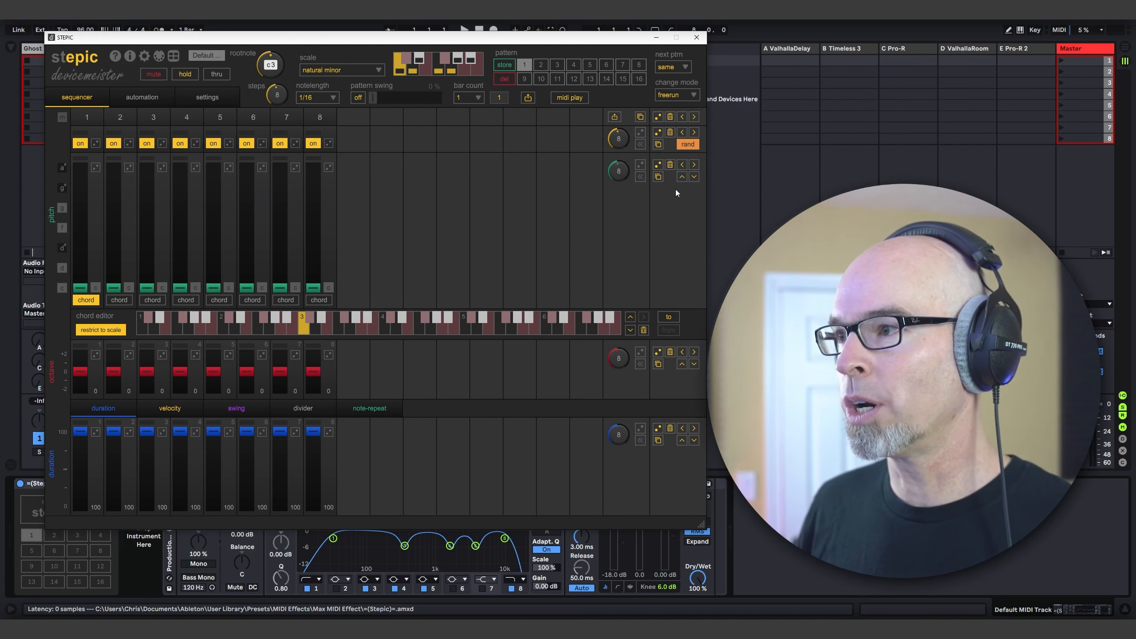
# - Randomize the pitches of all steps, then lower steps 6 and 4 to the root note C
pyautogui.click(658, 167)
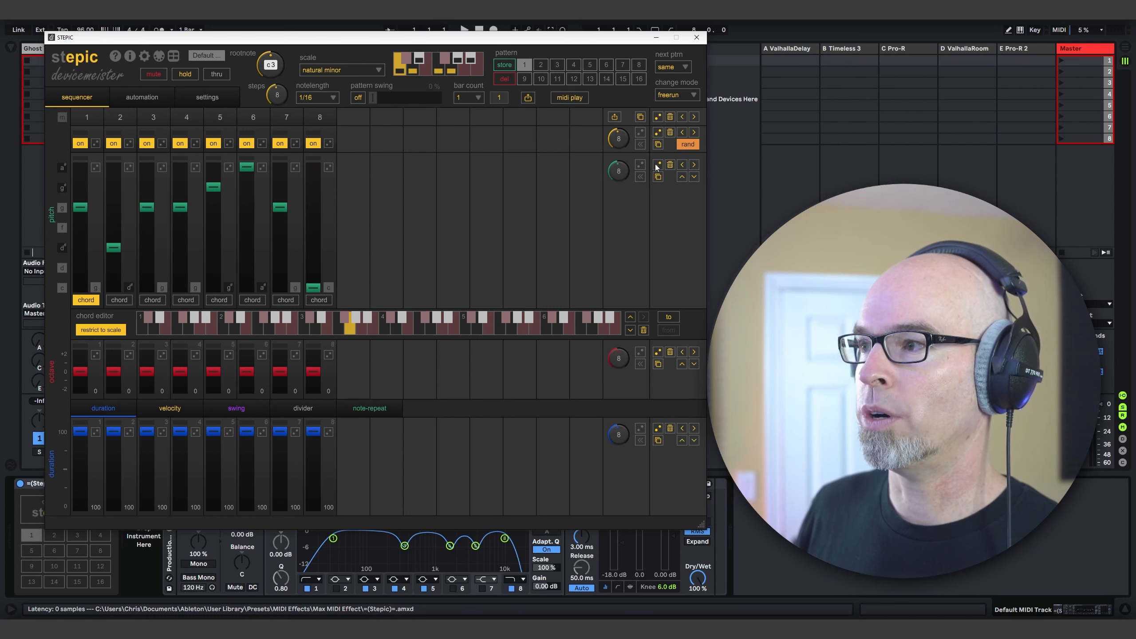
pyautogui.click(660, 165)
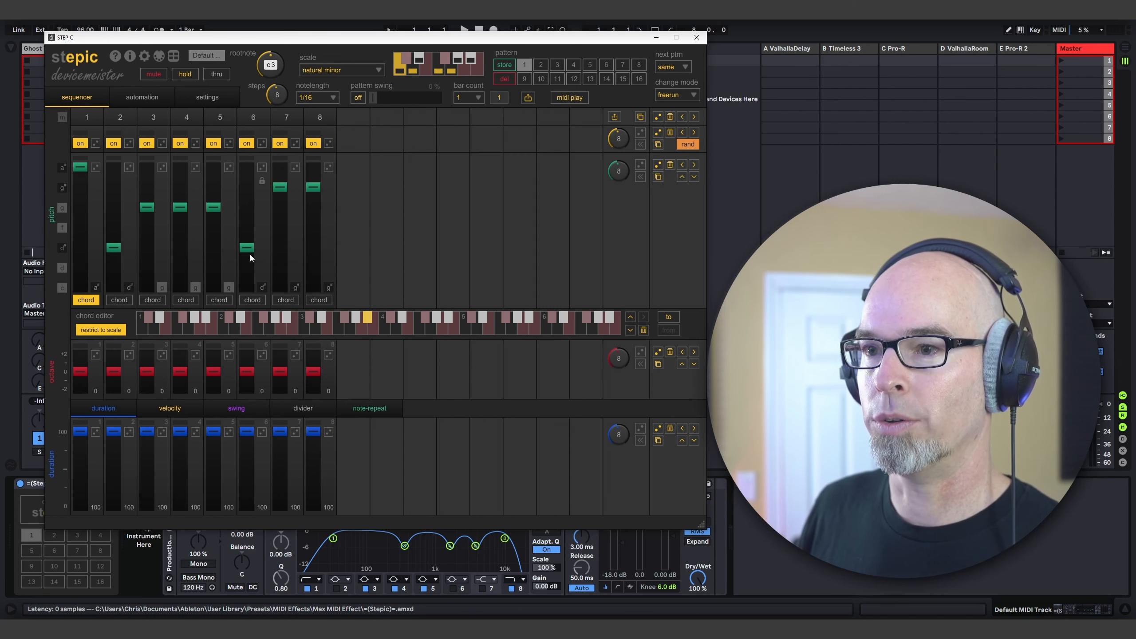
pyautogui.moveTo(246, 248); pyautogui.dragTo(246, 287)
pyautogui.moveTo(179, 207); pyautogui.dragTo(180, 287)
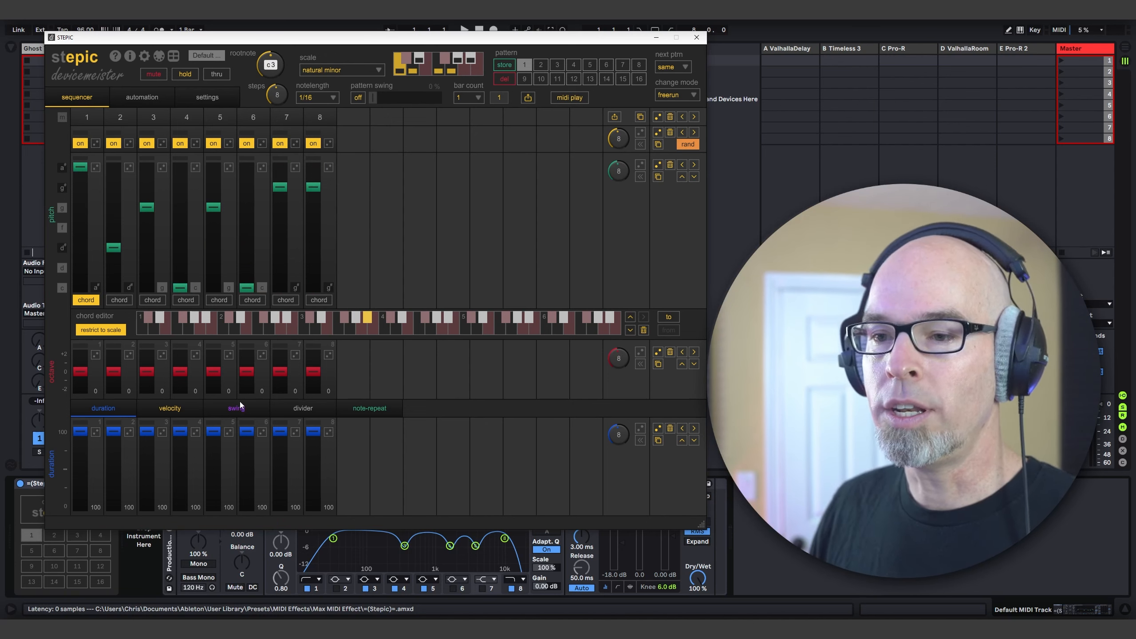
# - Raise the octave of step 8 to +1 and close the Stepic editor
pyautogui.moveTo(314, 372); pyautogui.dragTo(313, 362)
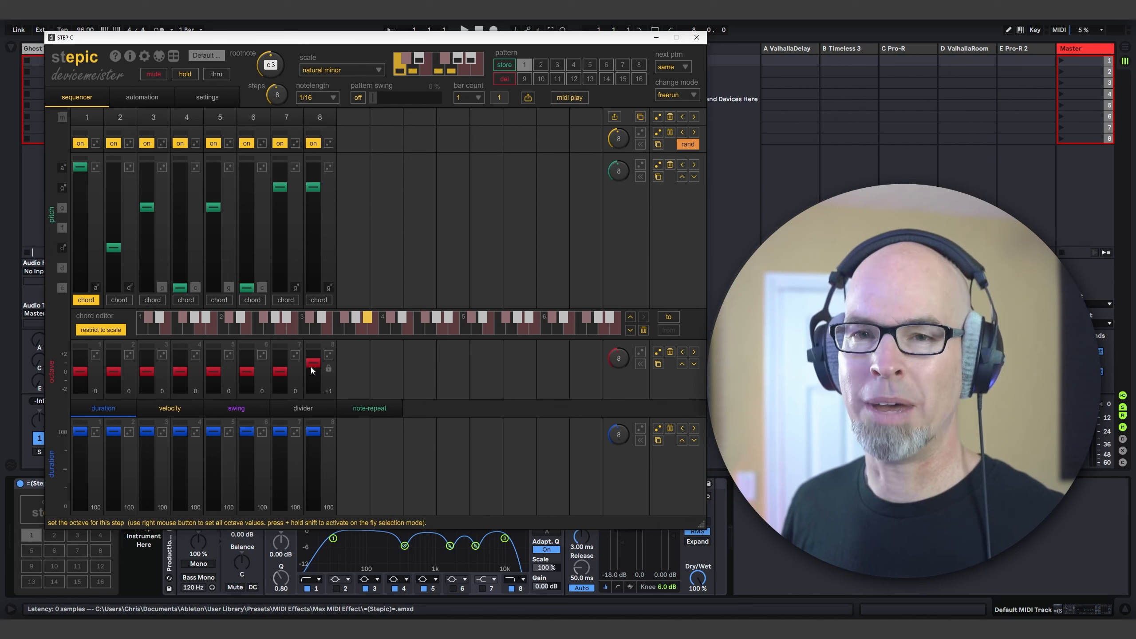
pyautogui.click(696, 37)
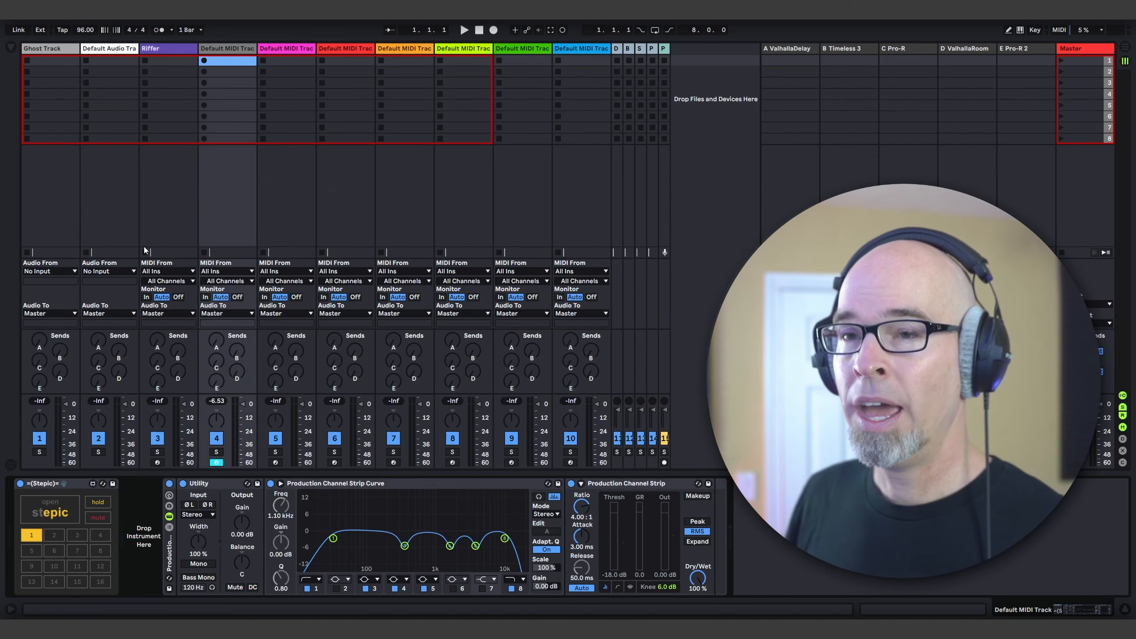
# - Load the Current synth from the Synths collection onto the track, hide the browser and move the synth window slightly
pyautogui.click(10, 48)
pyautogui.click(39, 74)
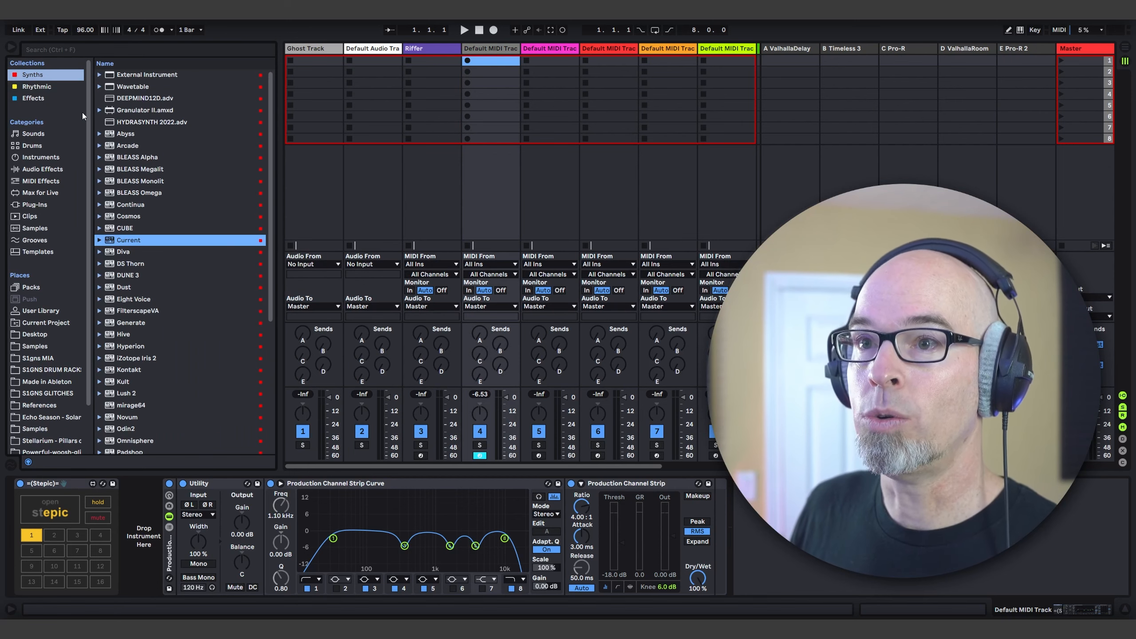
pyautogui.doubleClick(129, 241)
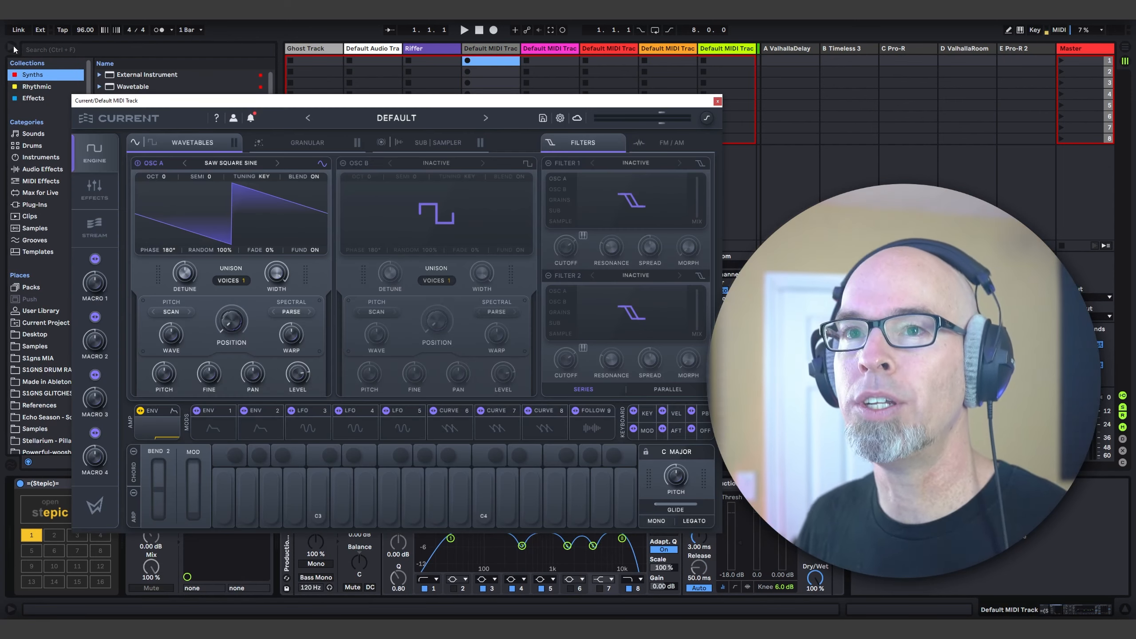
pyautogui.click(12, 48)
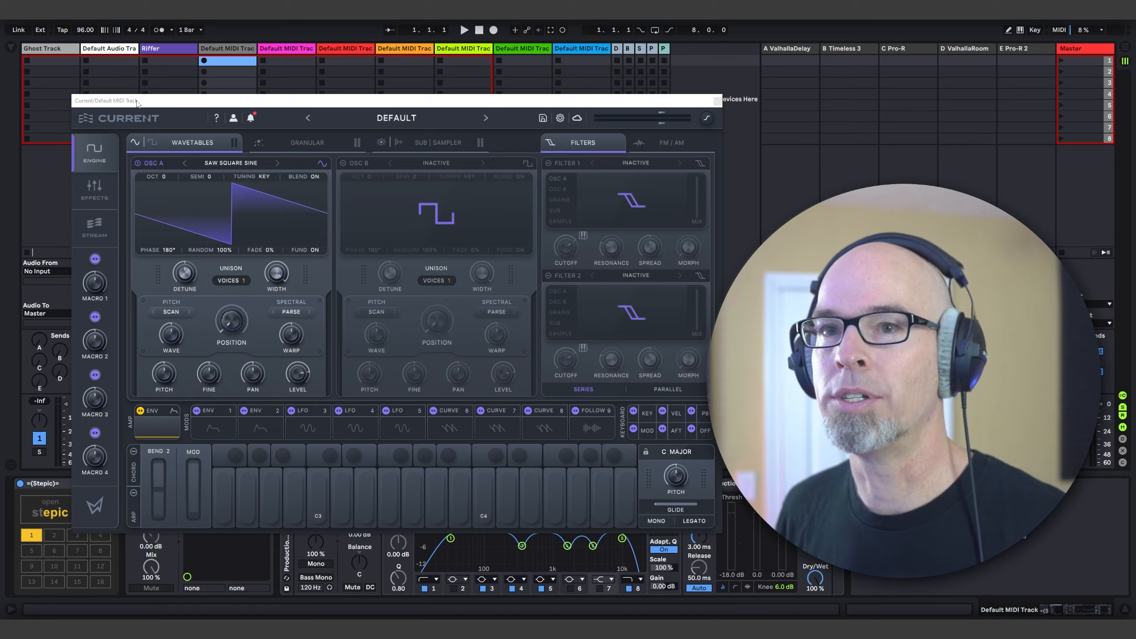
pyautogui.moveTo(137, 102); pyautogui.dragTo(115, 106)
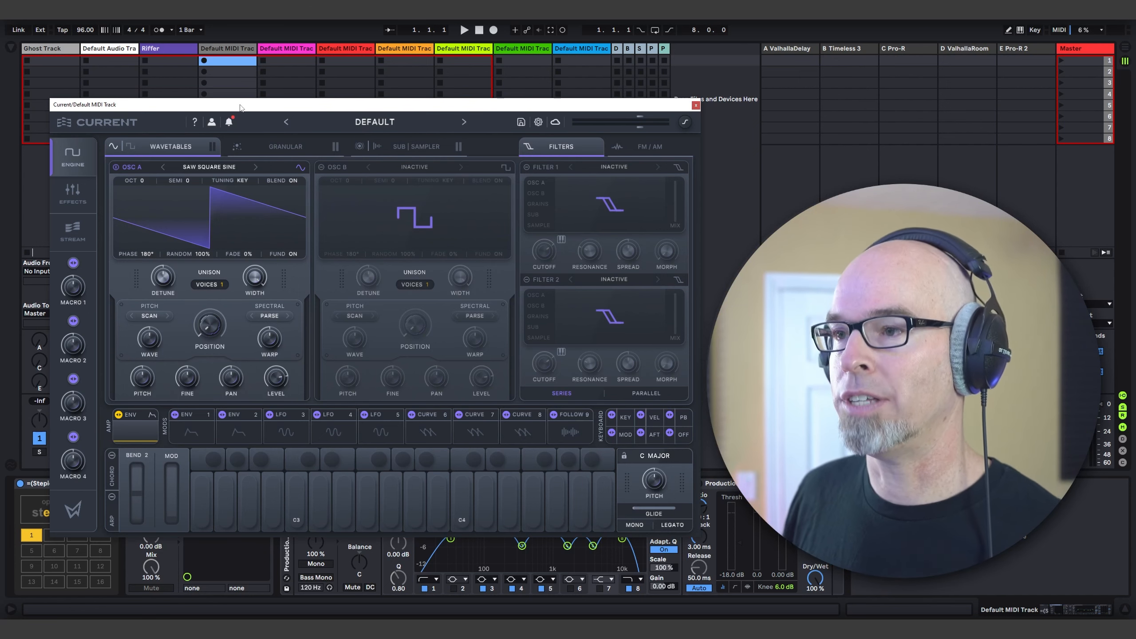
# - Load the Moog Rust wavetable from the Drift category into oscillator A and raise its position to 100%
pyautogui.click(209, 167)
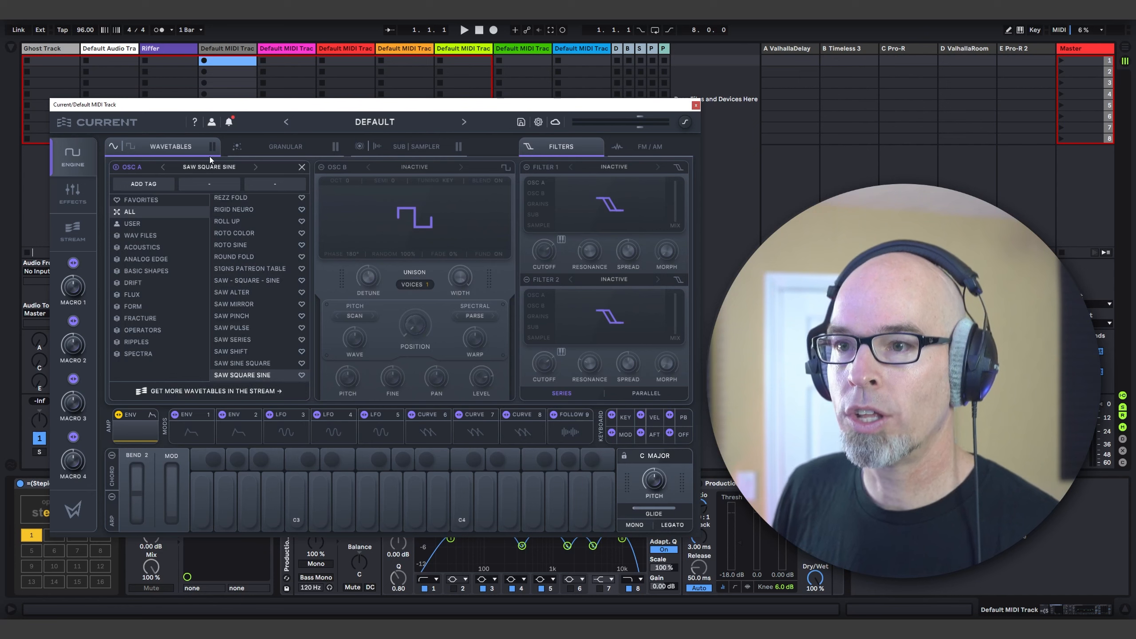
pyautogui.click(140, 282)
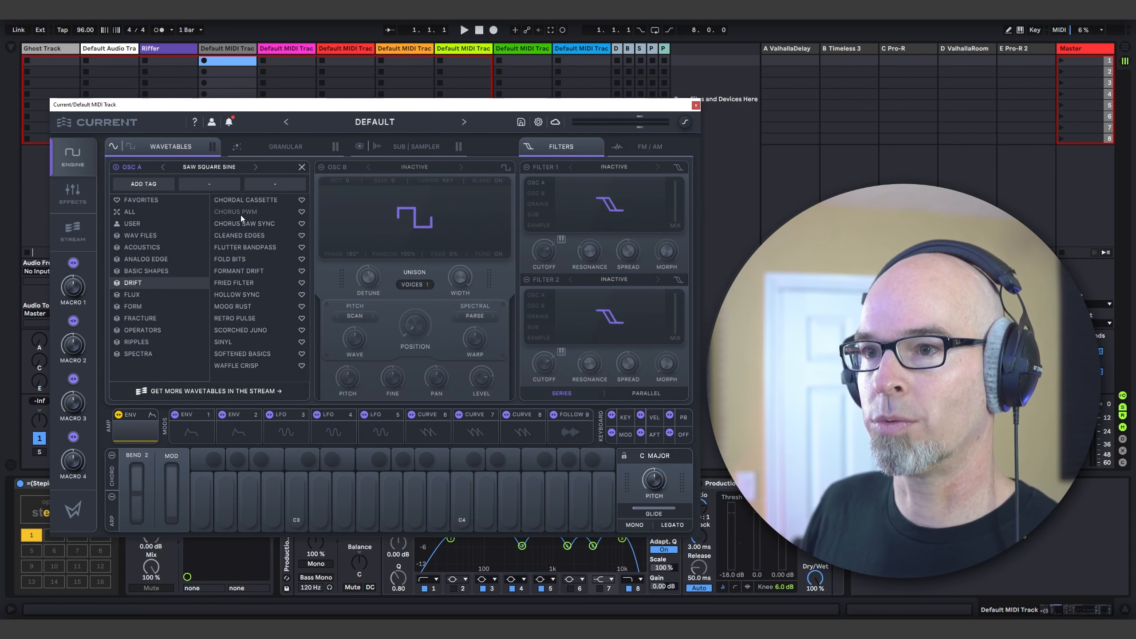
pyautogui.click(245, 282)
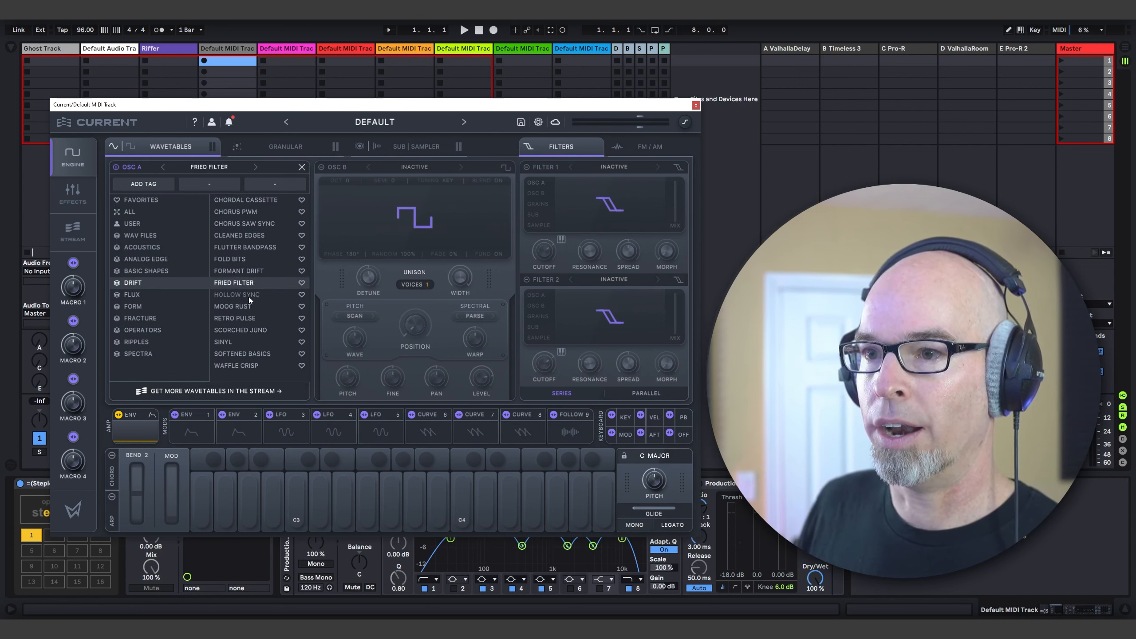
pyautogui.click(248, 294)
pyautogui.click(241, 307)
pyautogui.click(302, 168)
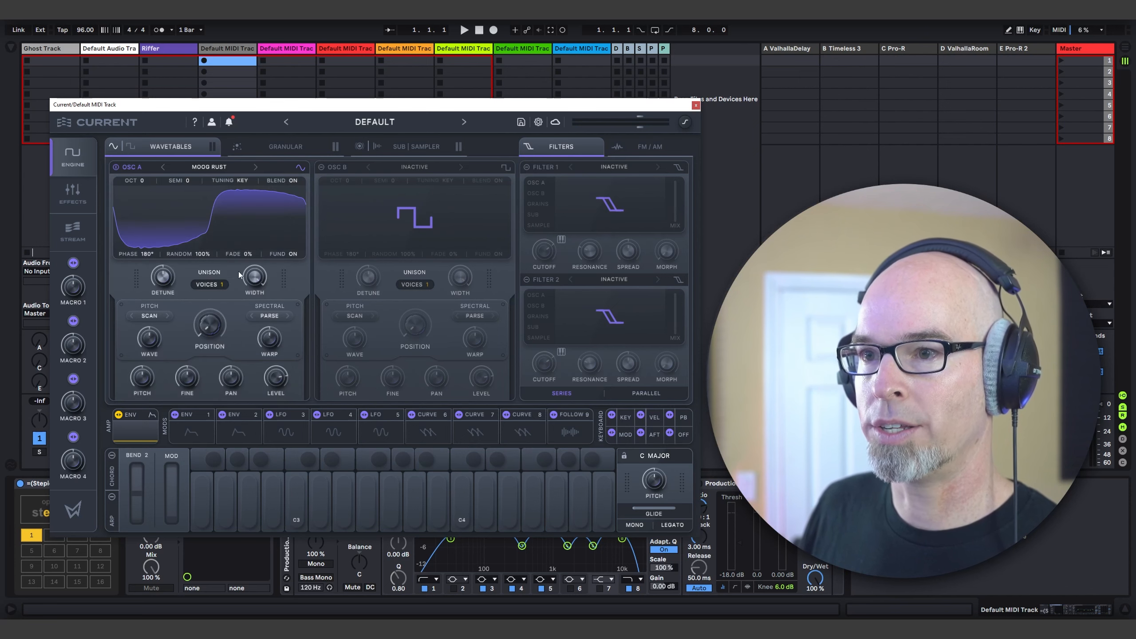
pyautogui.moveTo(210, 326); pyautogui.dragTo(214, 211)
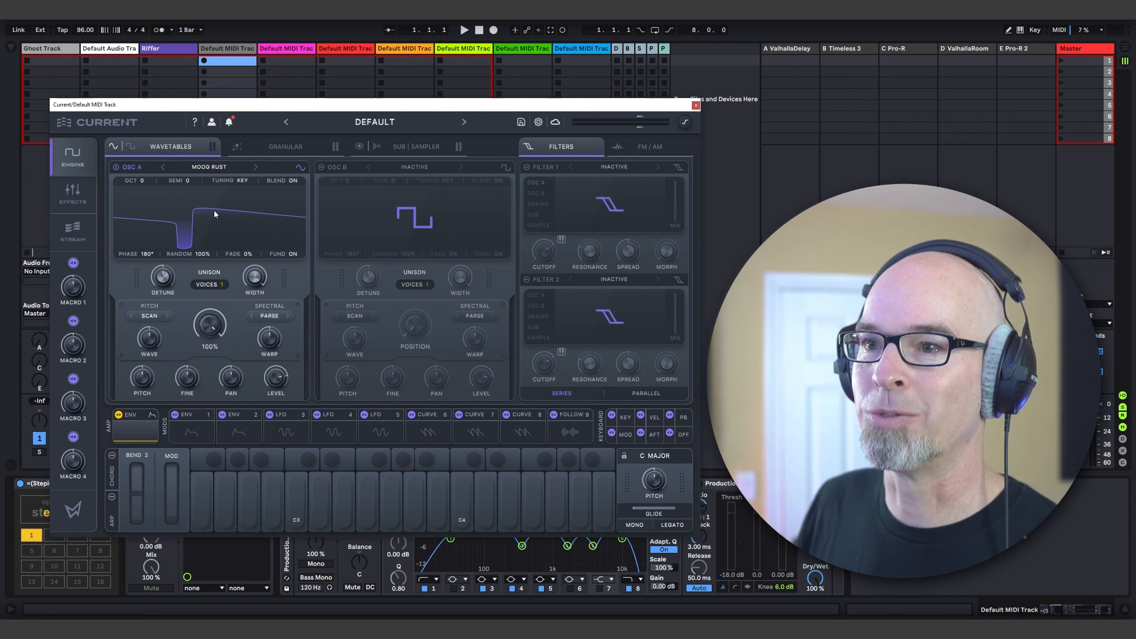
# - Switch oscillator A through Waffle Crisp to the Chordal Cassette wavetable, sweep its position to 100% and close the synth window
pyautogui.click(255, 167)
pyautogui.click(255, 167)
pyautogui.click(255, 167)
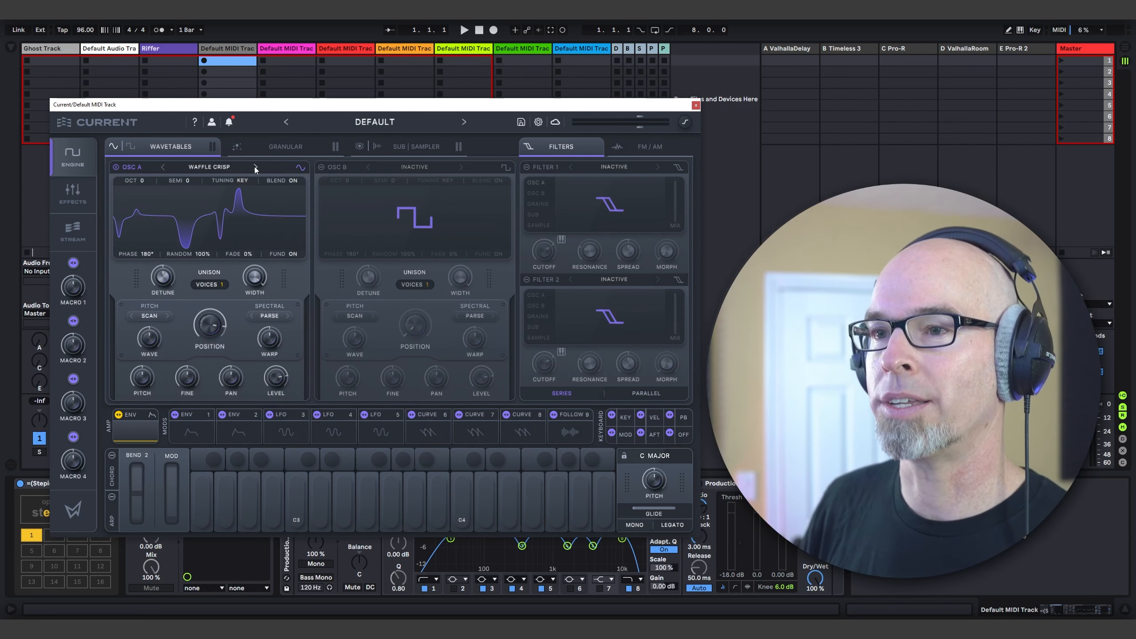
pyautogui.moveTo(210, 328); pyautogui.dragTo(215, 292)
pyautogui.click(255, 167)
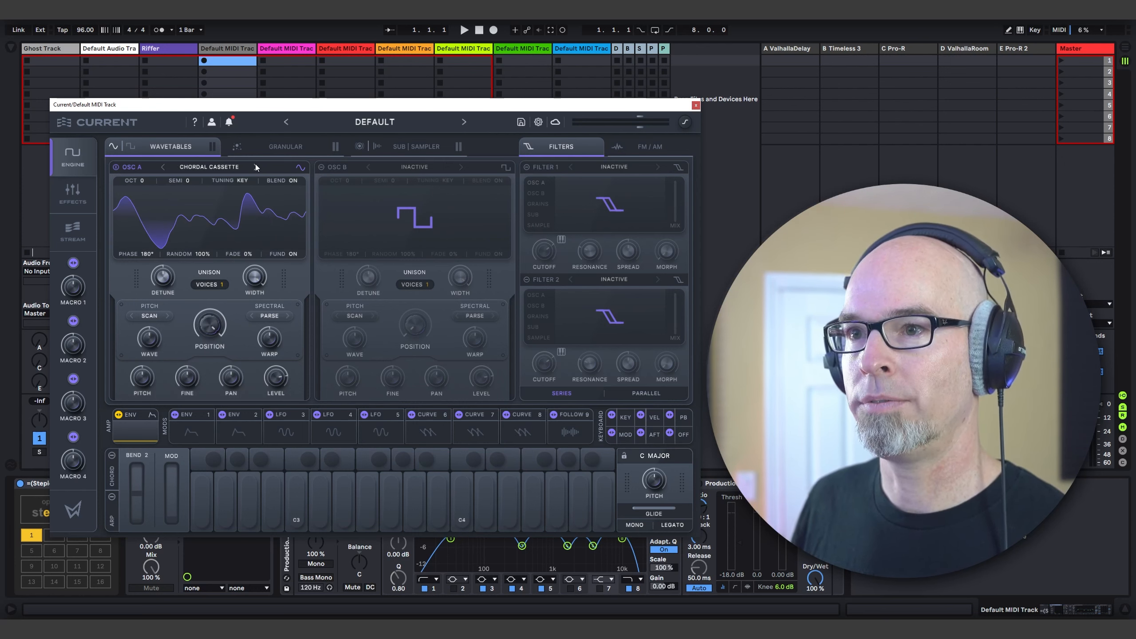
pyautogui.moveTo(211, 327); pyautogui.dragTo(213, 303)
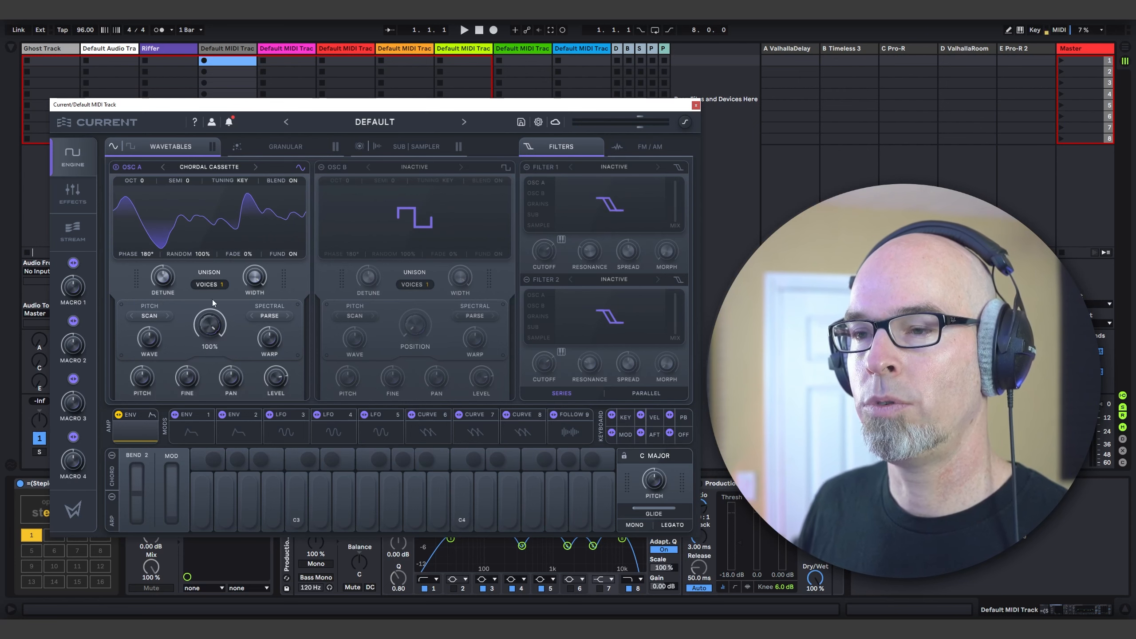
pyautogui.click(696, 106)
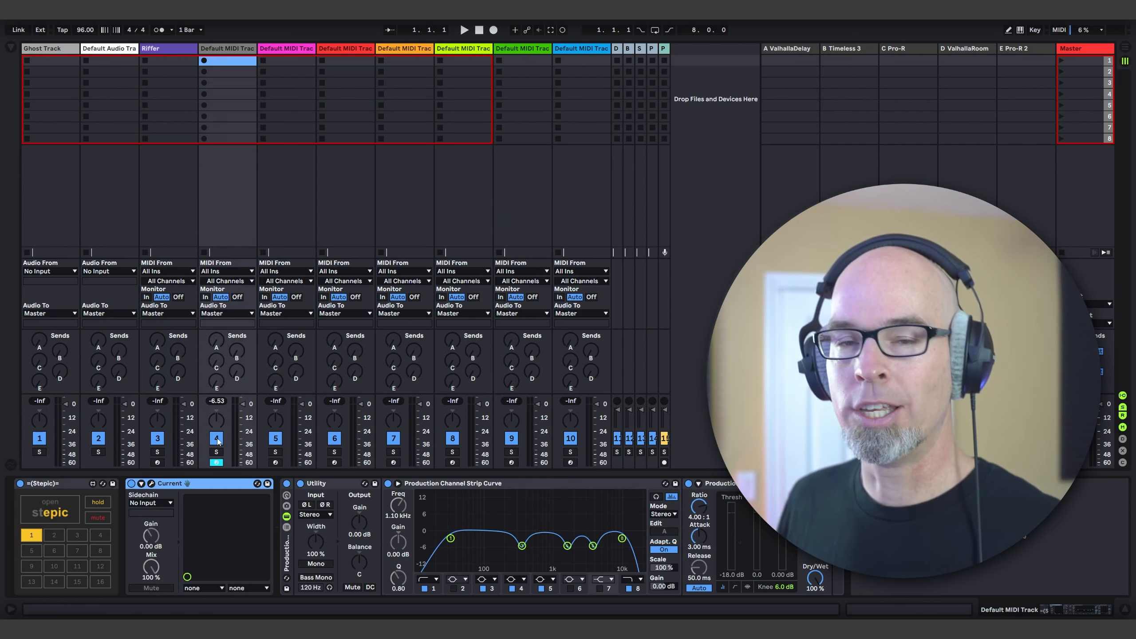
# - Set the Stepic note length to 1/32, play the sequence to audition it and close the editor
pyautogui.click(49, 510)
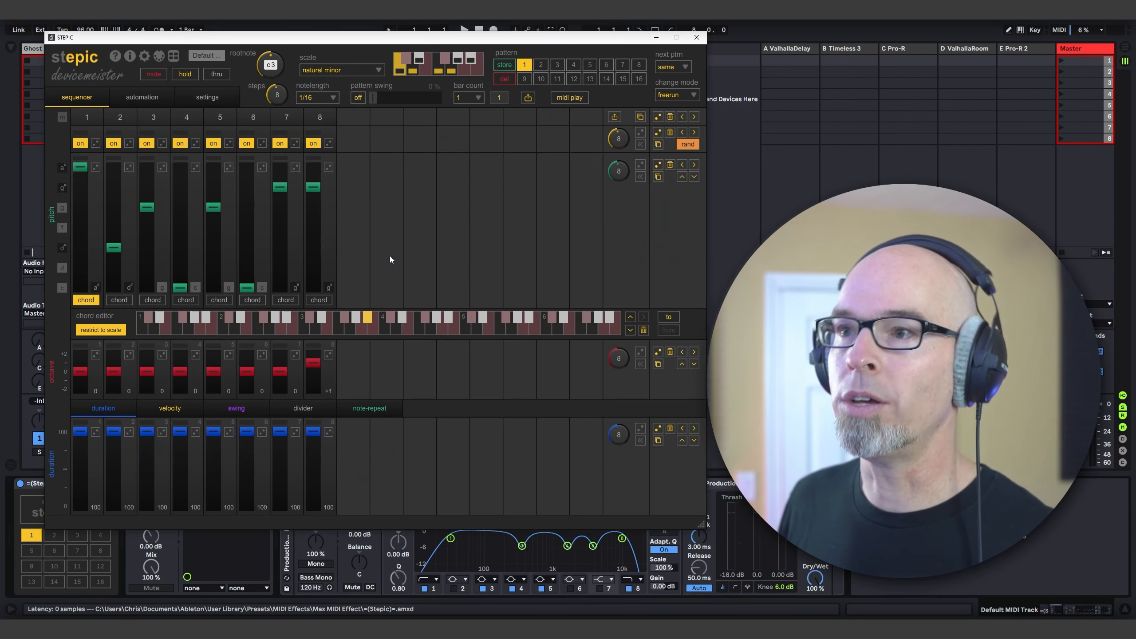
pyautogui.click(325, 102)
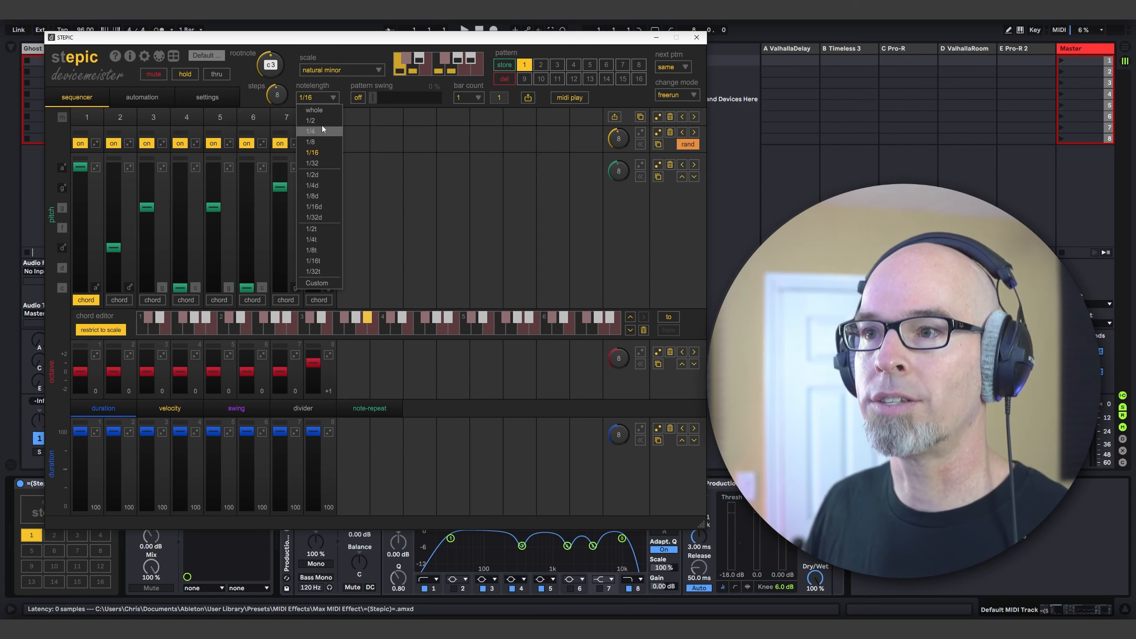
pyautogui.click(320, 164)
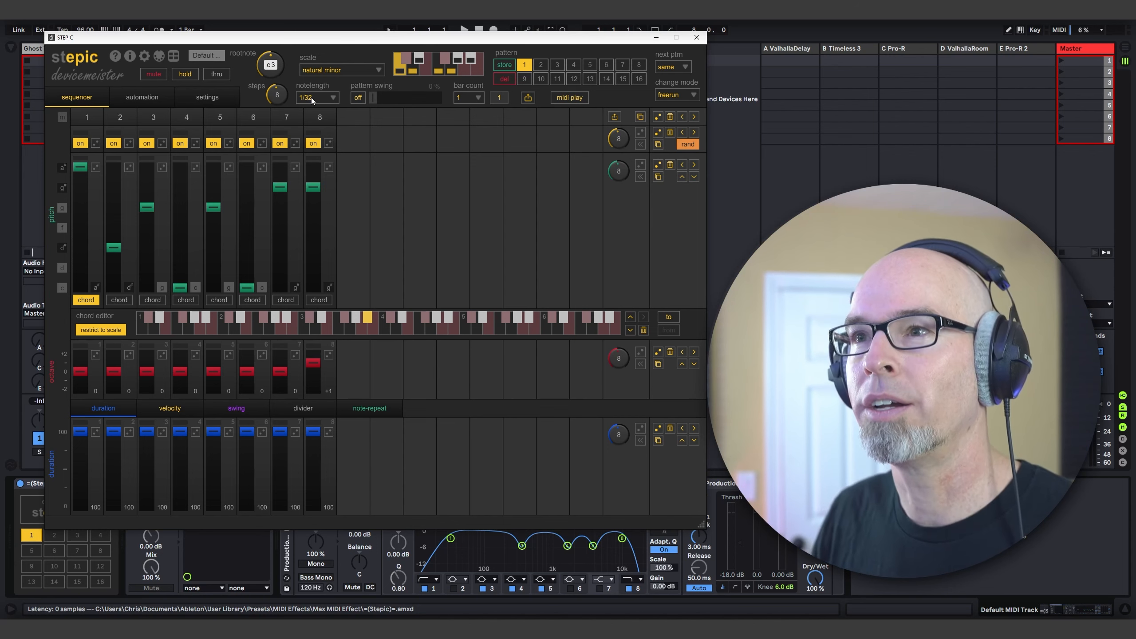
pyautogui.moveTo(332, 42); pyautogui.dragTo(329, 77)
pyautogui.press('space')
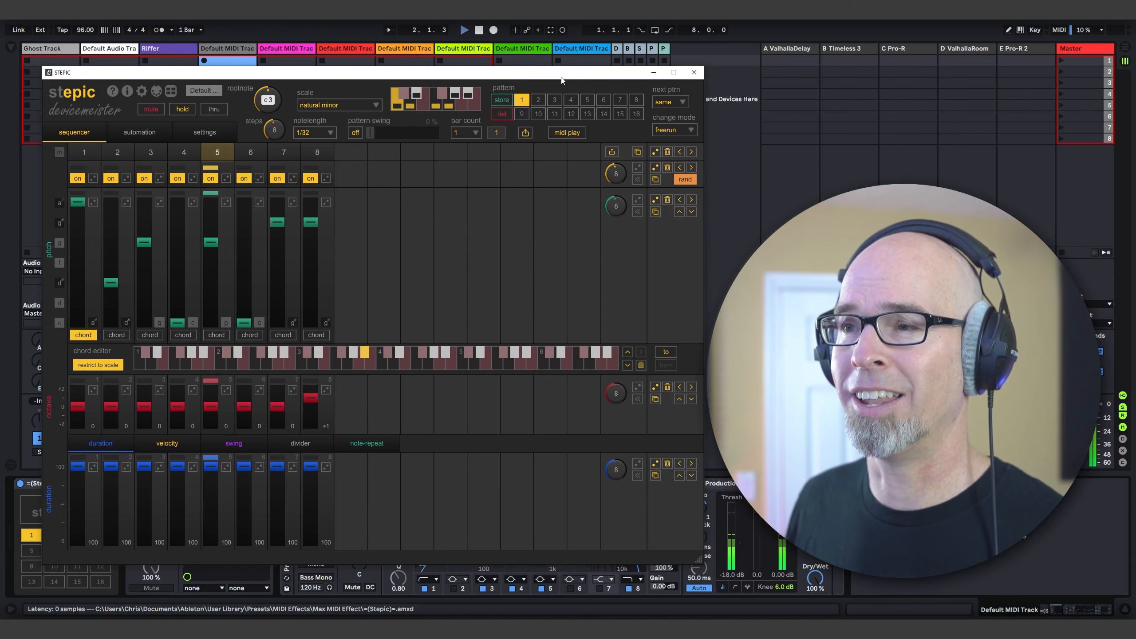
pyautogui.click(694, 73)
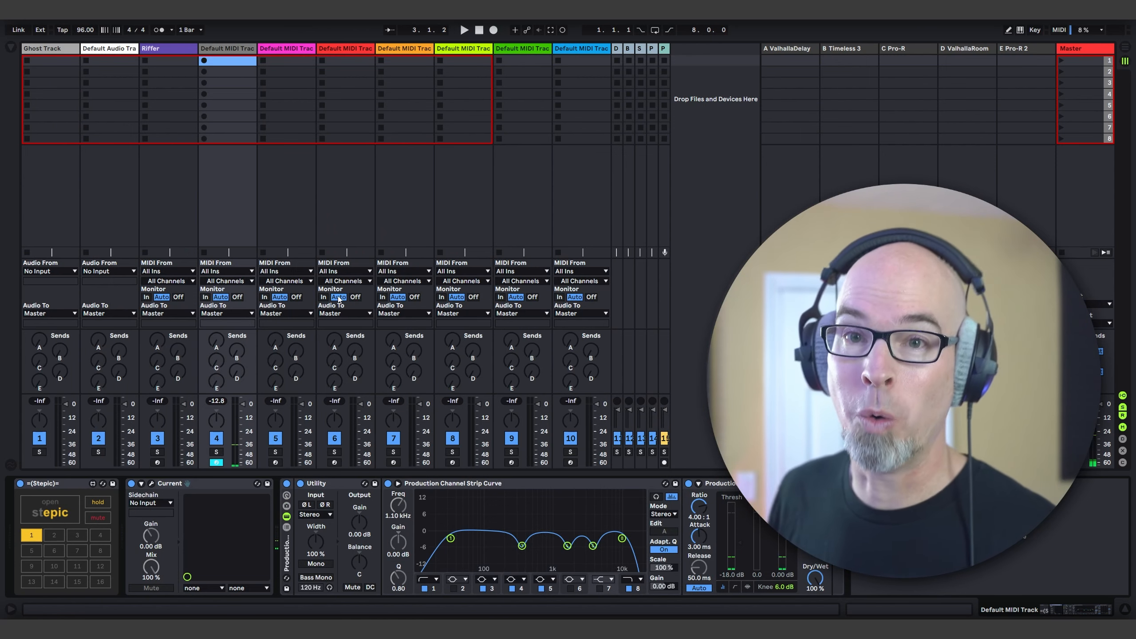
# - Change Current's oscillator A to the Chorus Saw Sync wavetable with its position at 55%, and close the synth window
pyautogui.click(152, 483)
pyautogui.moveTo(200, 314); pyautogui.dragTo(205, 352)
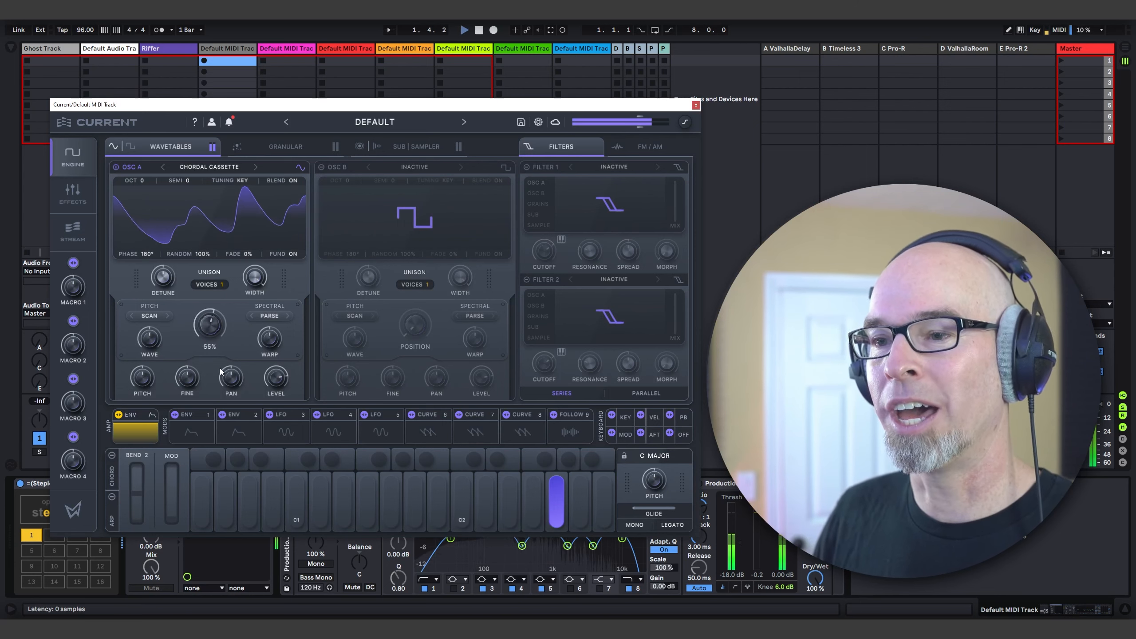
pyautogui.click(259, 168)
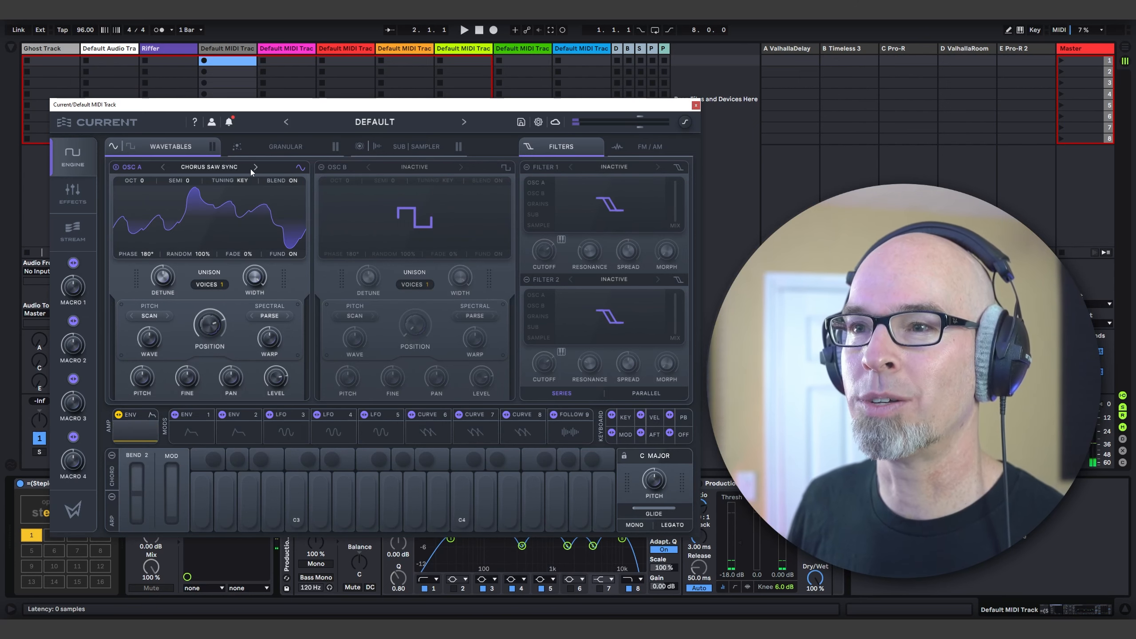
pyautogui.moveTo(210, 341)
pyautogui.mouseDown()
pyautogui.moveTo(225, 423)
pyautogui.moveTo(222, 334)
pyautogui.mouseUp()
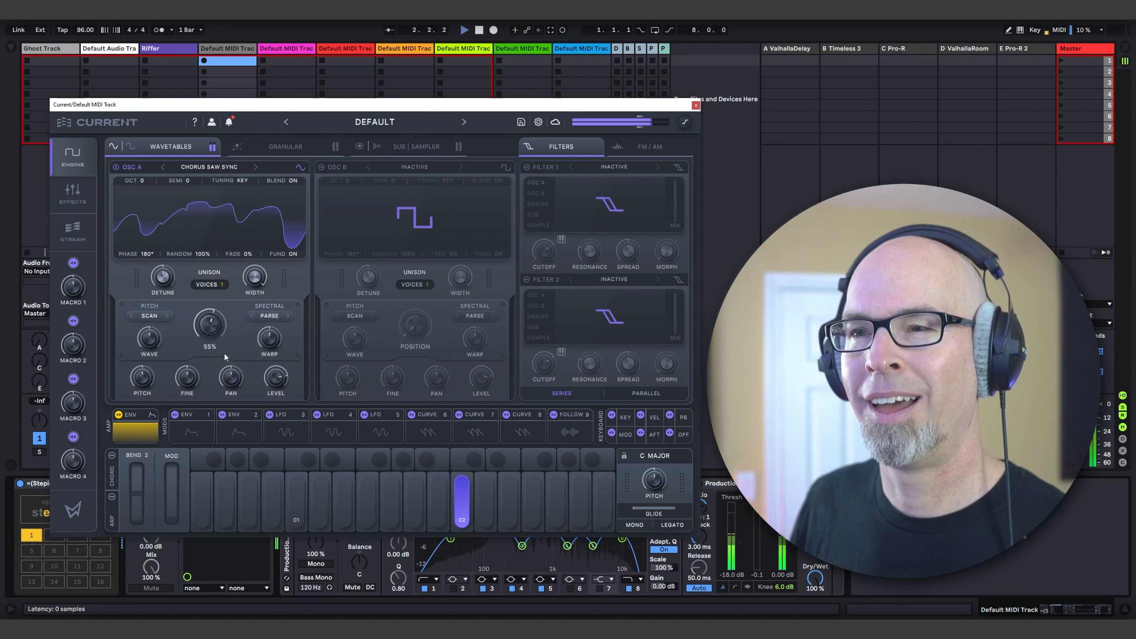
pyautogui.click(695, 106)
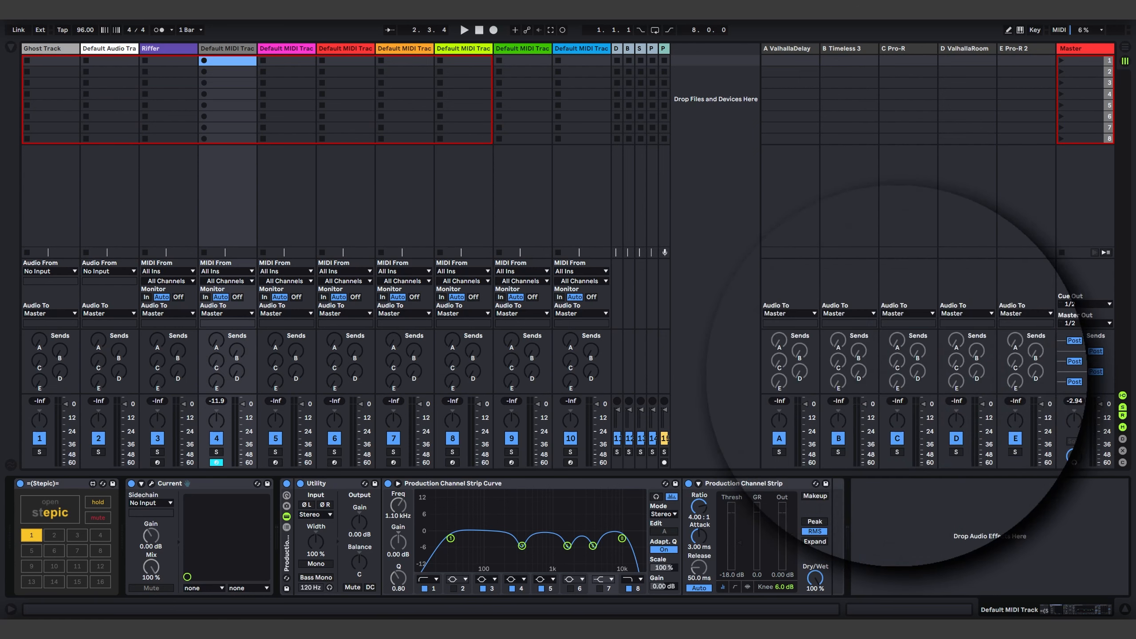
# - Add the Pro-R 2 reverb from the Effects collection to the end of the synth track's device chain and hide the browser
pyautogui.click(11, 47)
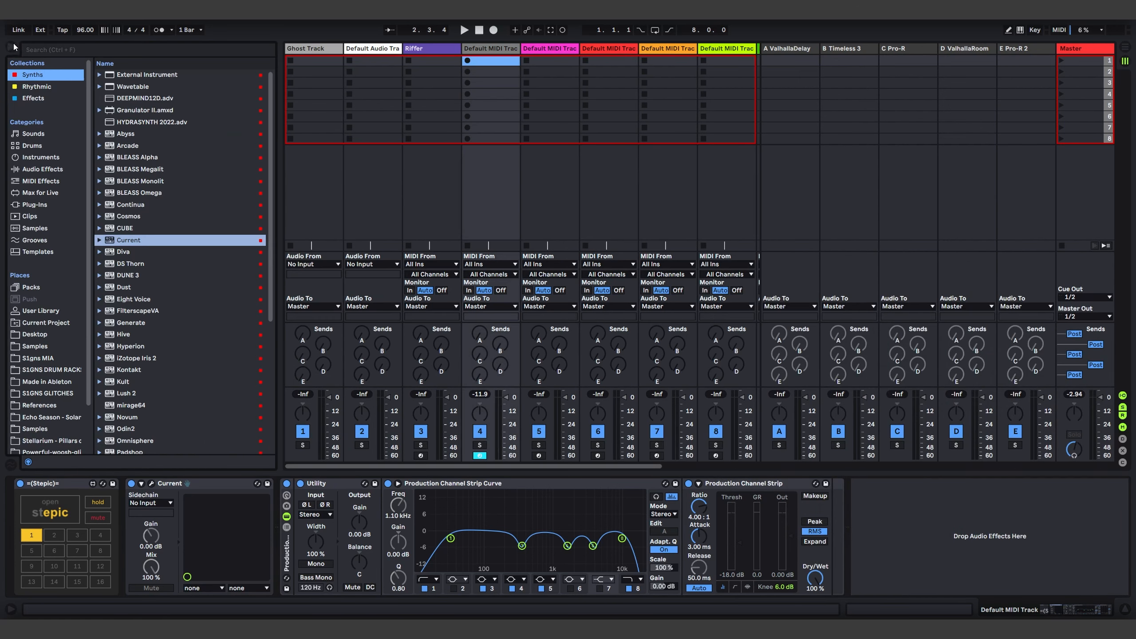
pyautogui.click(43, 97)
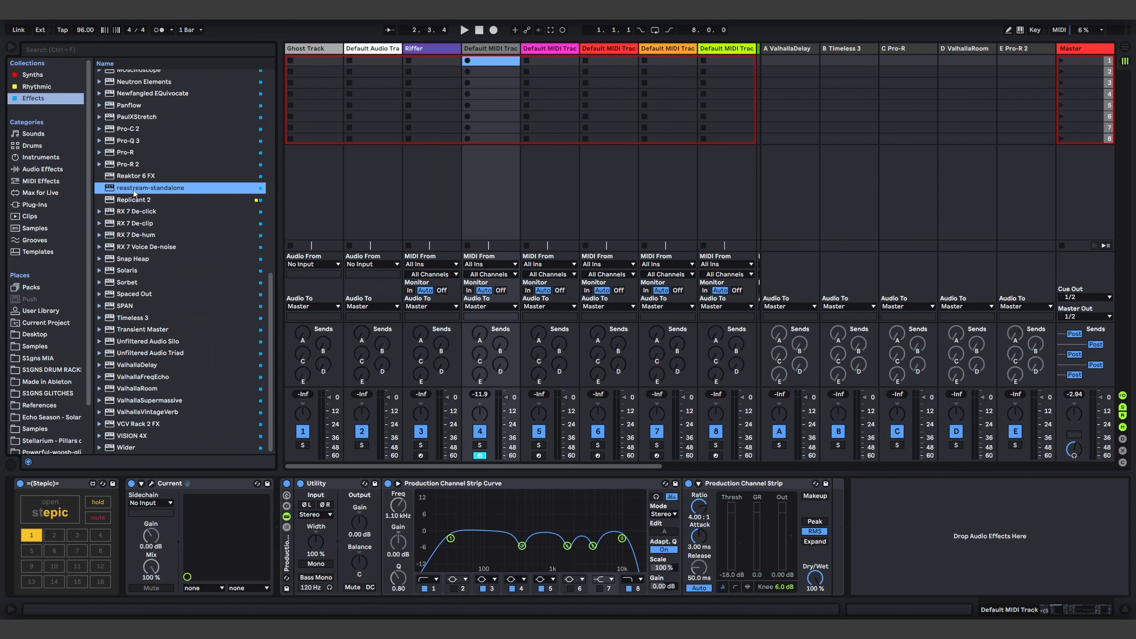
pyautogui.moveTo(133, 165); pyautogui.dragTo(921, 548)
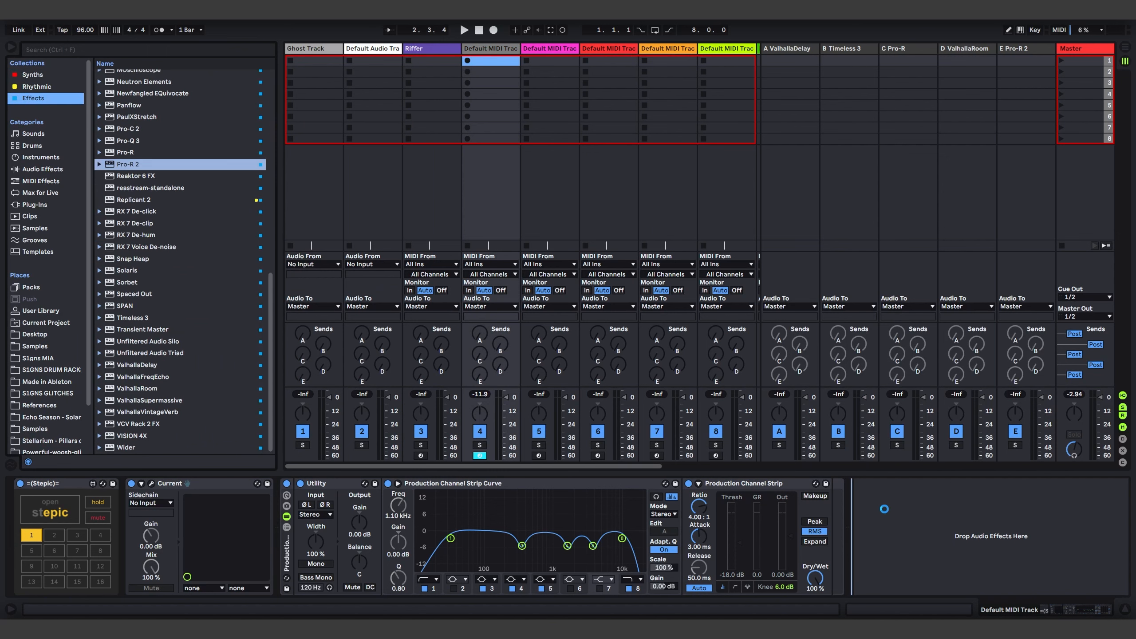
pyautogui.moveTo(884, 509); pyautogui.dragTo(887, 503)
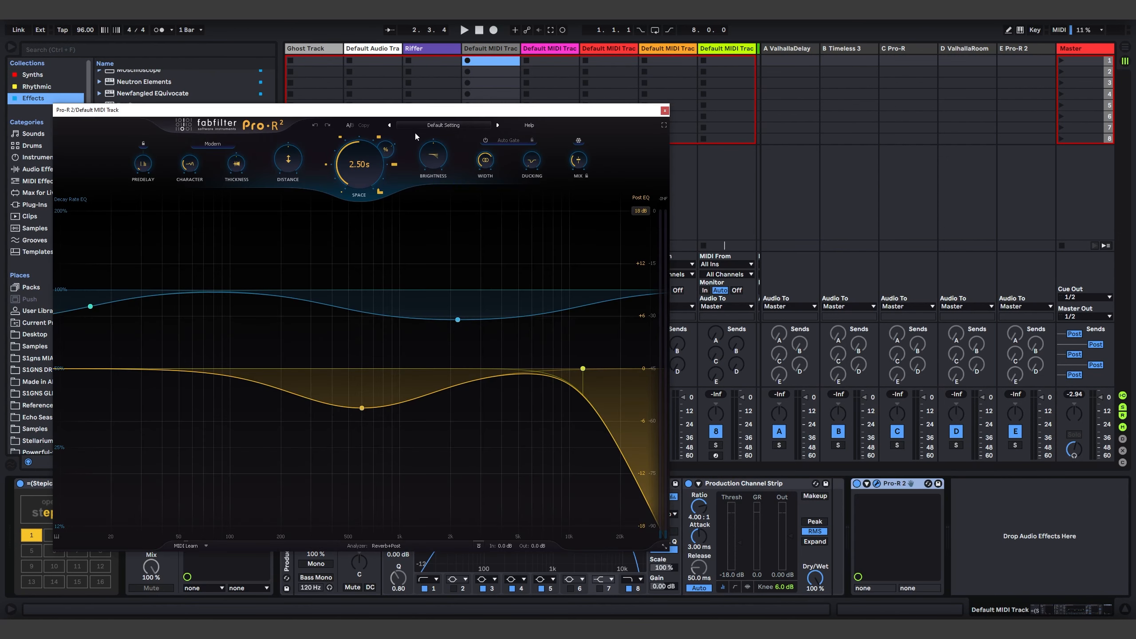
pyautogui.moveTo(378, 113); pyautogui.dragTo(409, 121)
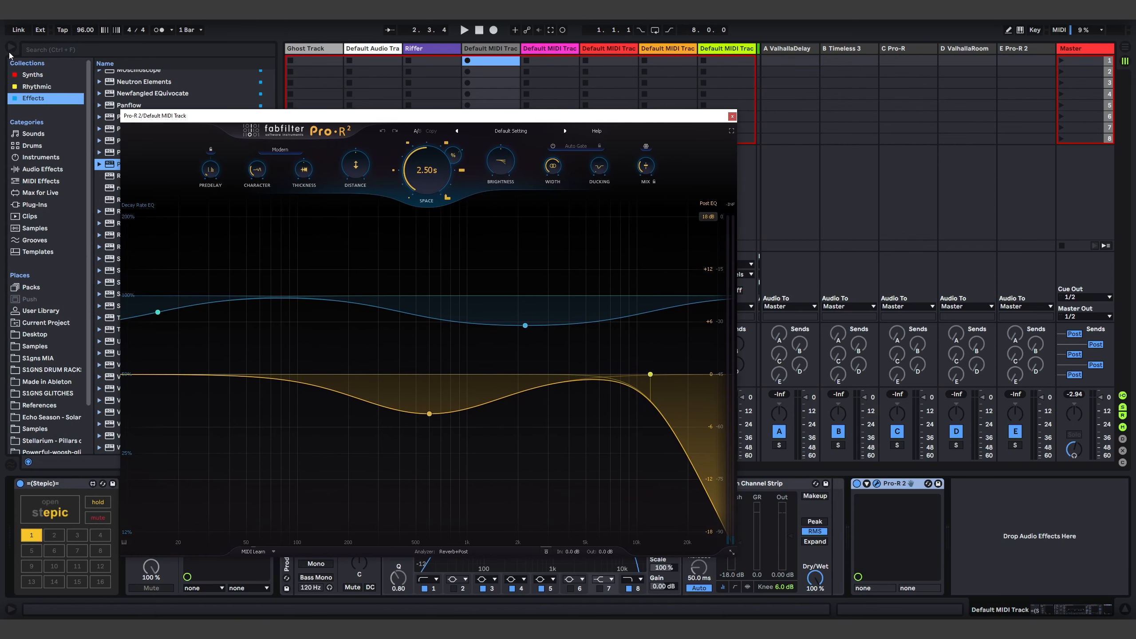
pyautogui.click(11, 47)
# - Load the Olancha Farewell preset from the Remote Vision cinematic category in Pro-R 2 and close its window
pyautogui.click(510, 130)
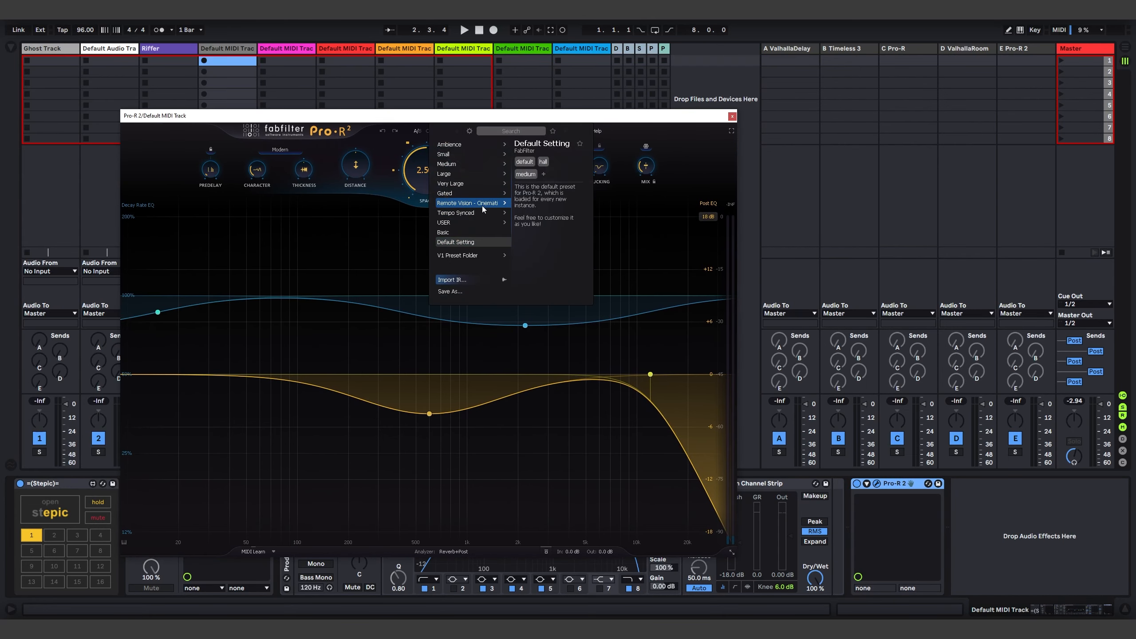
pyautogui.moveTo(482, 206)
pyautogui.scroll(-3, 515, 248)
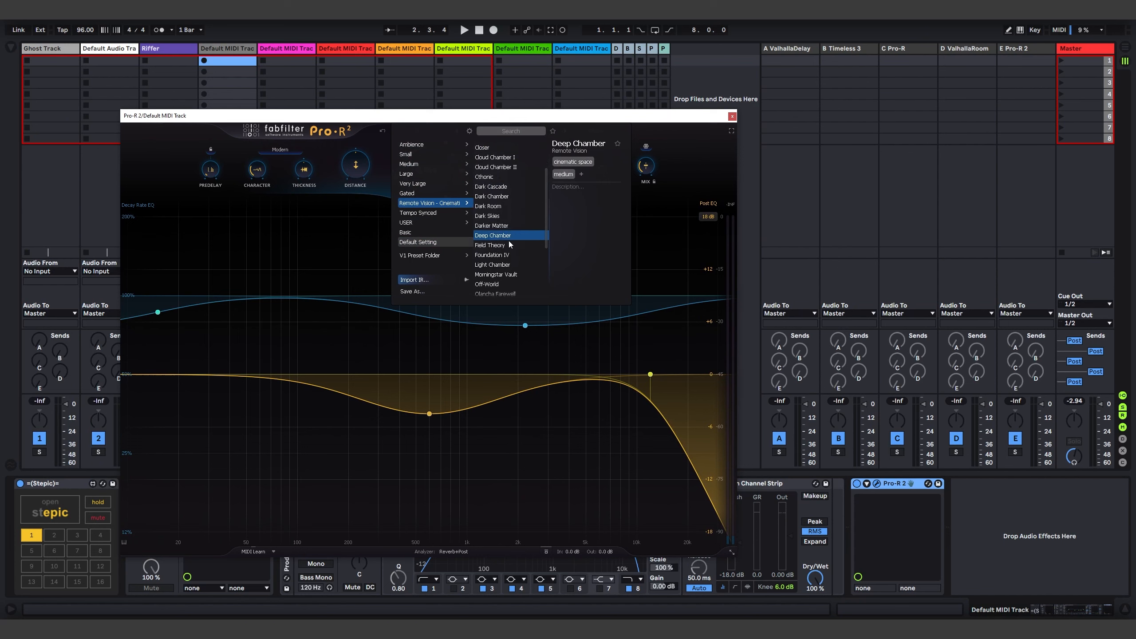
pyautogui.click(505, 290)
pyautogui.click(667, 135)
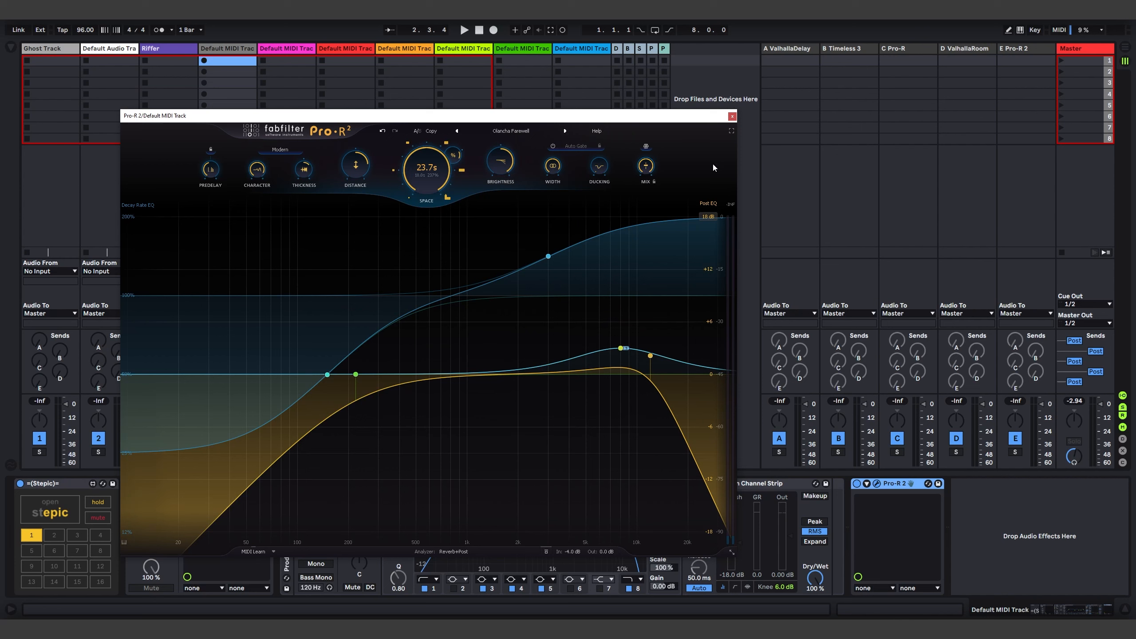
pyautogui.click(733, 117)
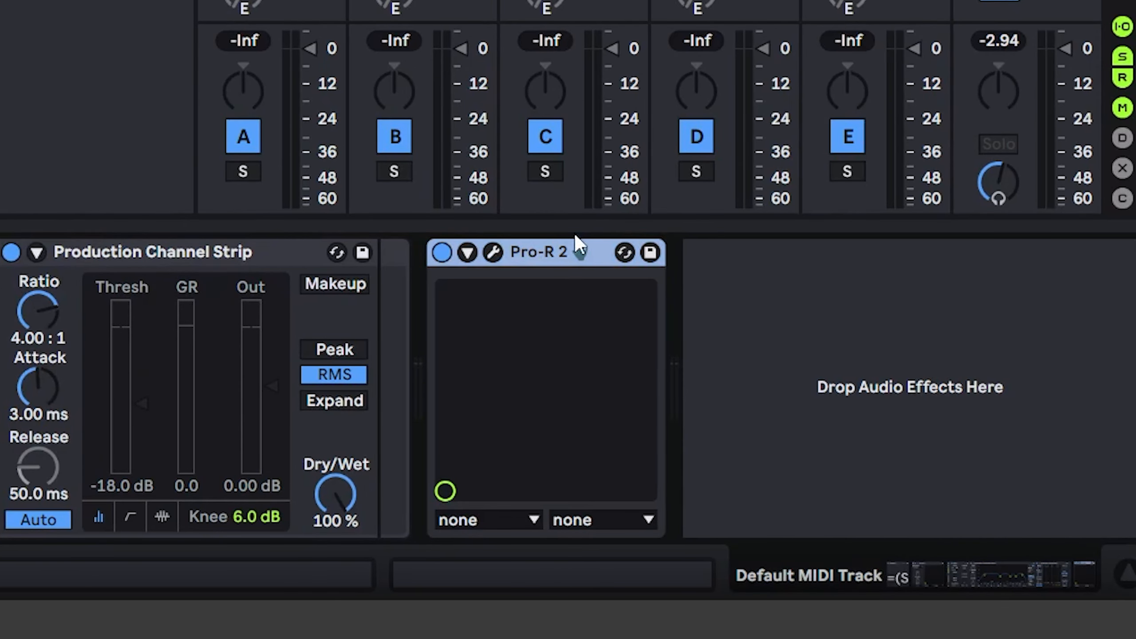
# - Group Pro-R 2 into an Audio Effect Rack, show its chain list and create an empty second chain
pyautogui.hotkey('ctrl', 'g')
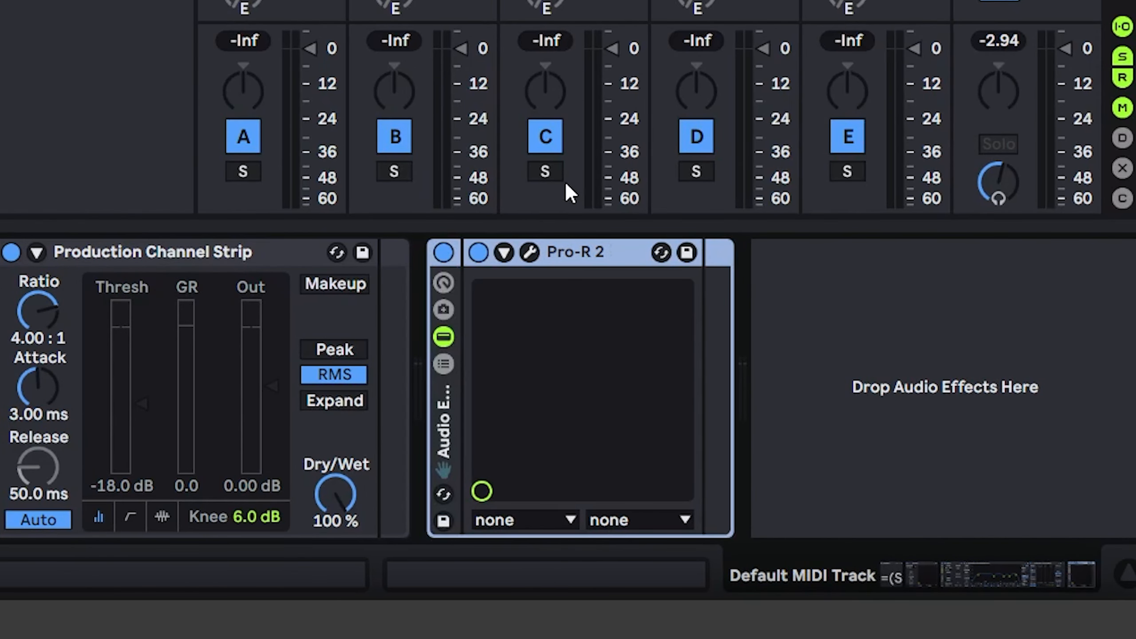
pyautogui.click(442, 364)
pyautogui.click(543, 375)
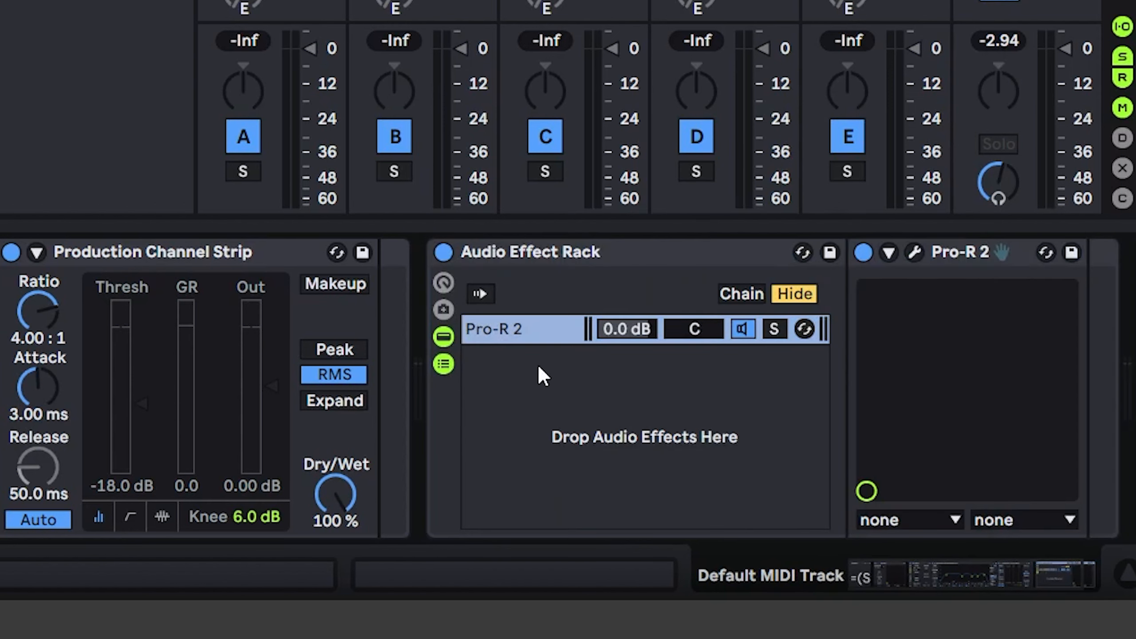
pyautogui.rightClick(513, 360)
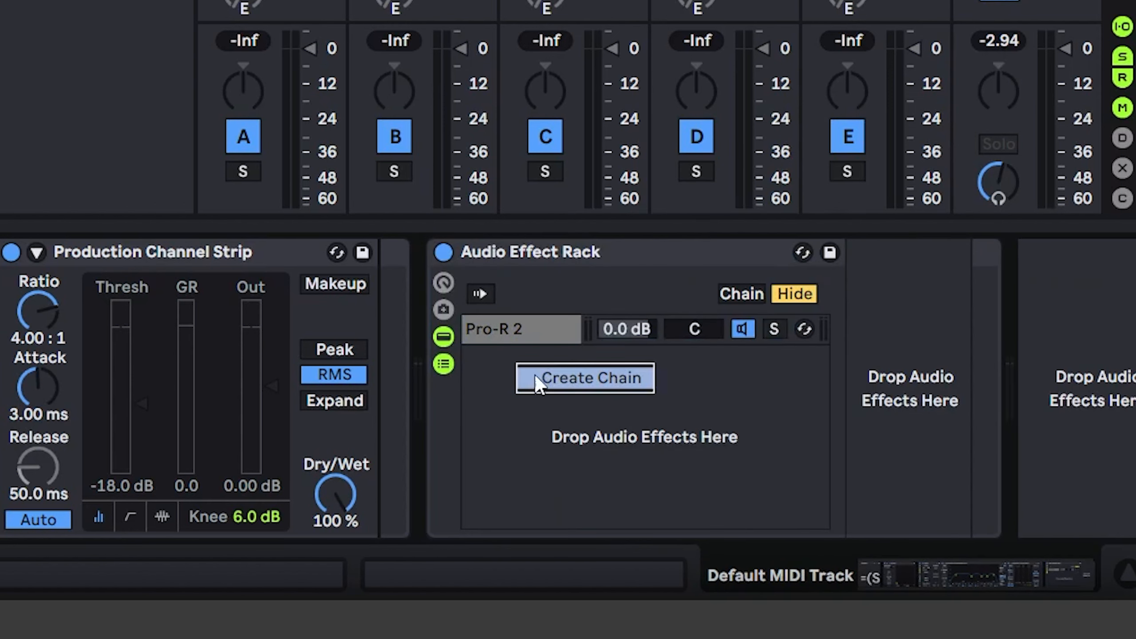
pyautogui.click(558, 382)
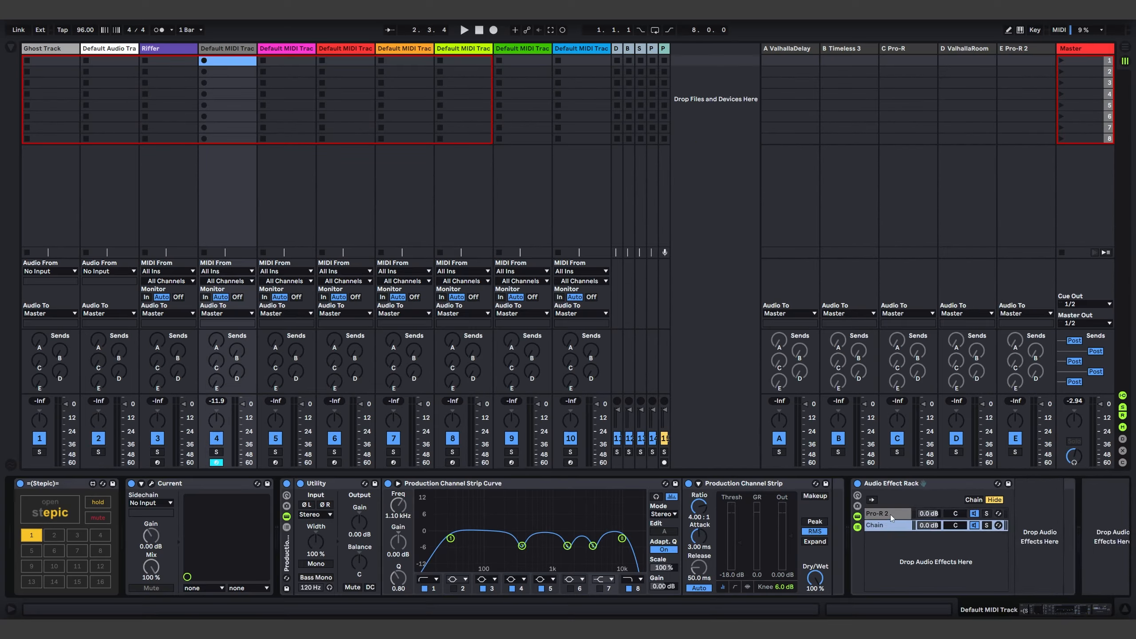
# - Review the reverb in the Pro-R 2 chain and lower the empty dry chain's volume to -inf dB
pyautogui.click(524, 331)
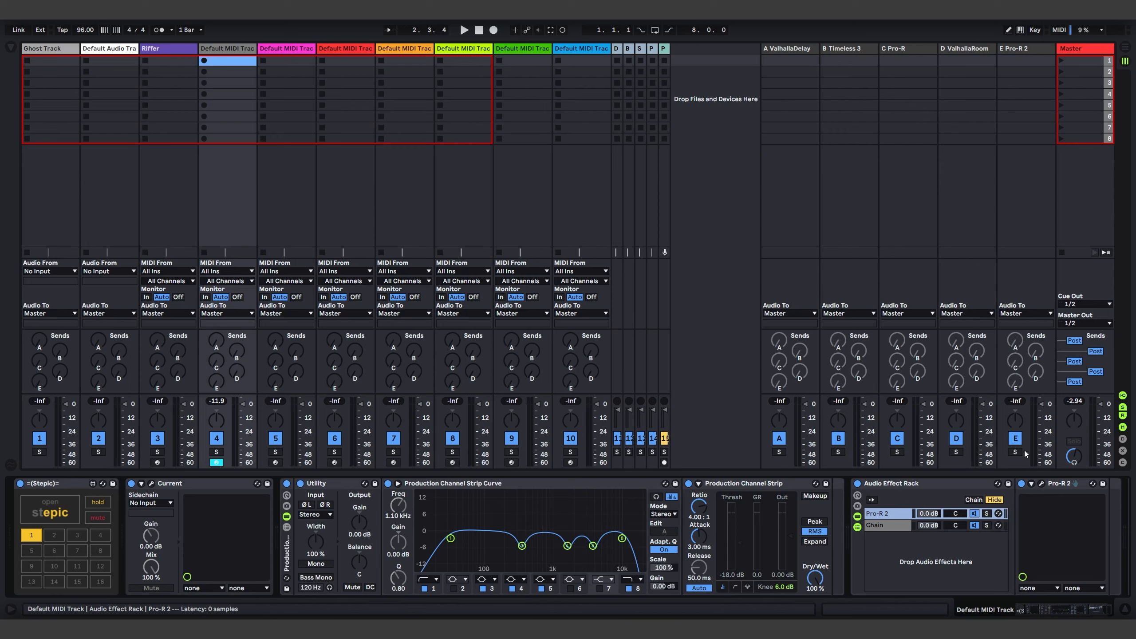
pyautogui.click(1041, 483)
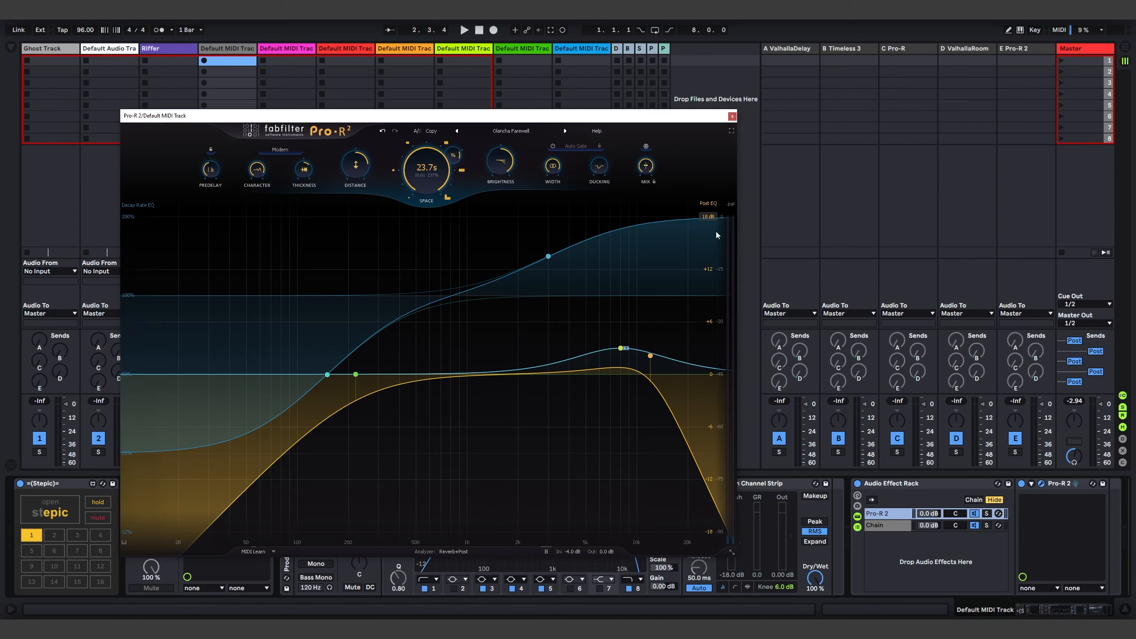
pyautogui.click(732, 117)
pyautogui.click(893, 528)
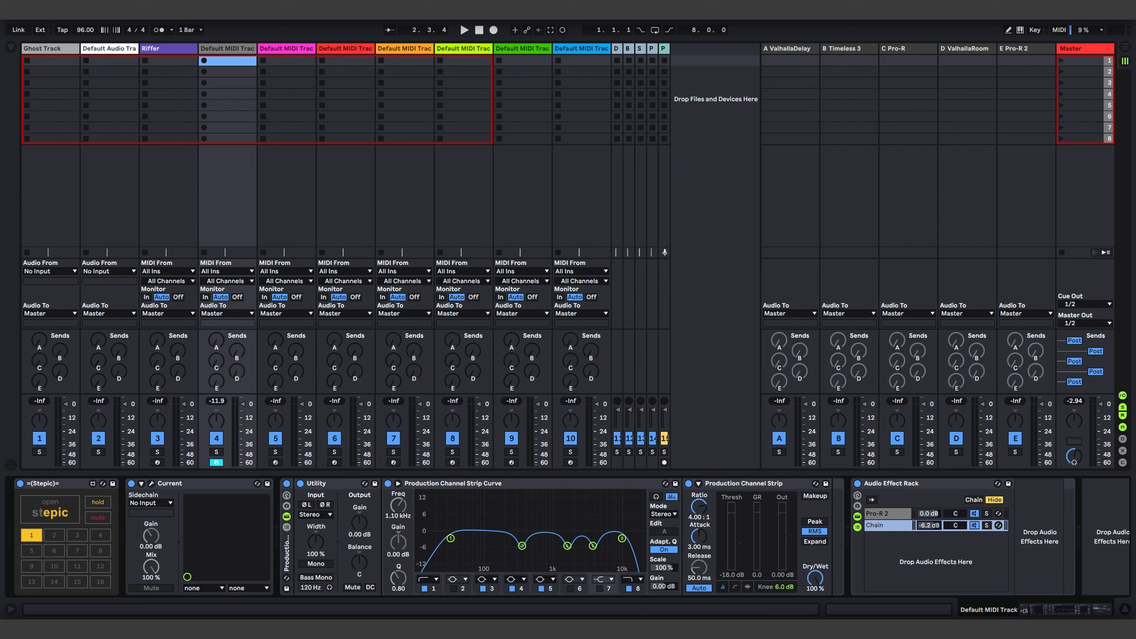
# - Play the sequence through the reverb while sweeping oscillator A's wavetable position in Current, and close the synth window
pyautogui.click(464, 30)
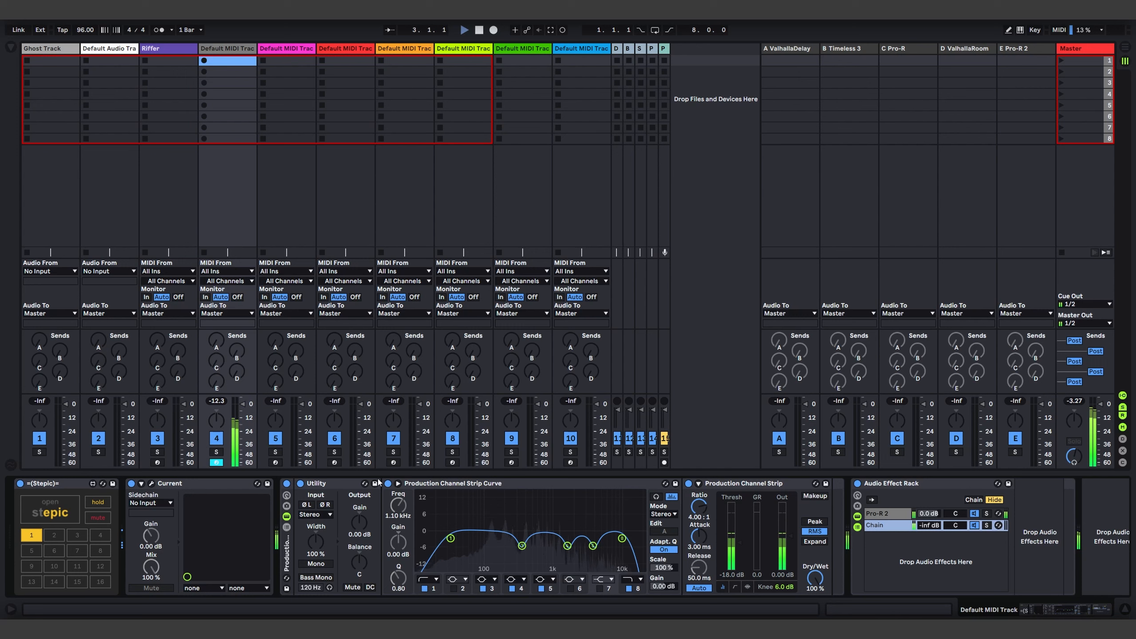
pyautogui.click(151, 484)
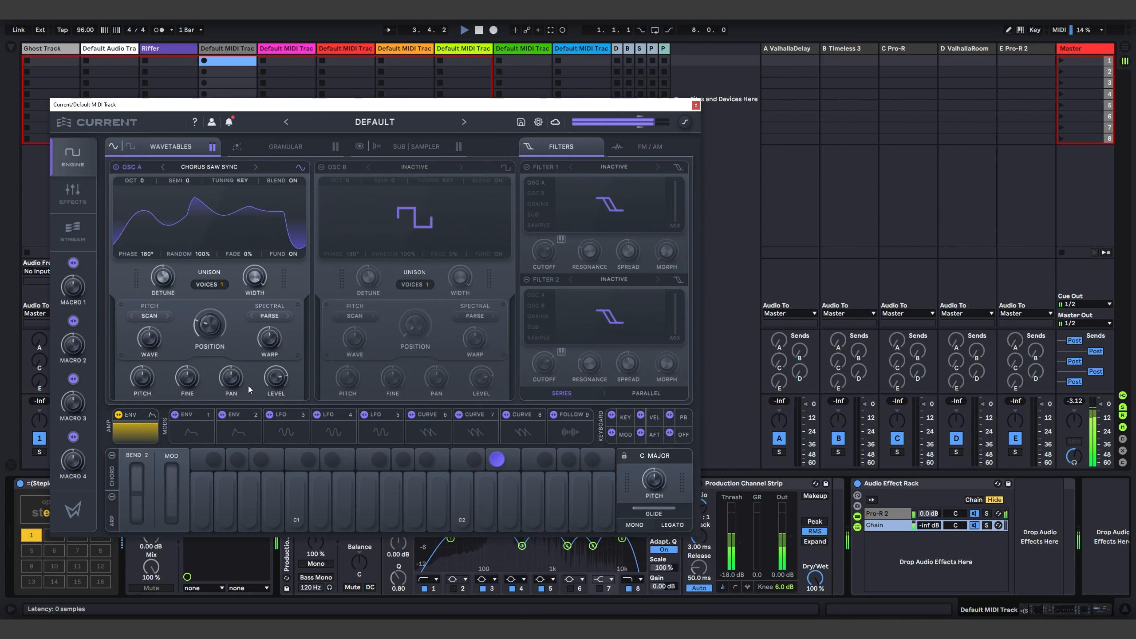
pyautogui.moveTo(219, 309); pyautogui.dragTo(232, 335)
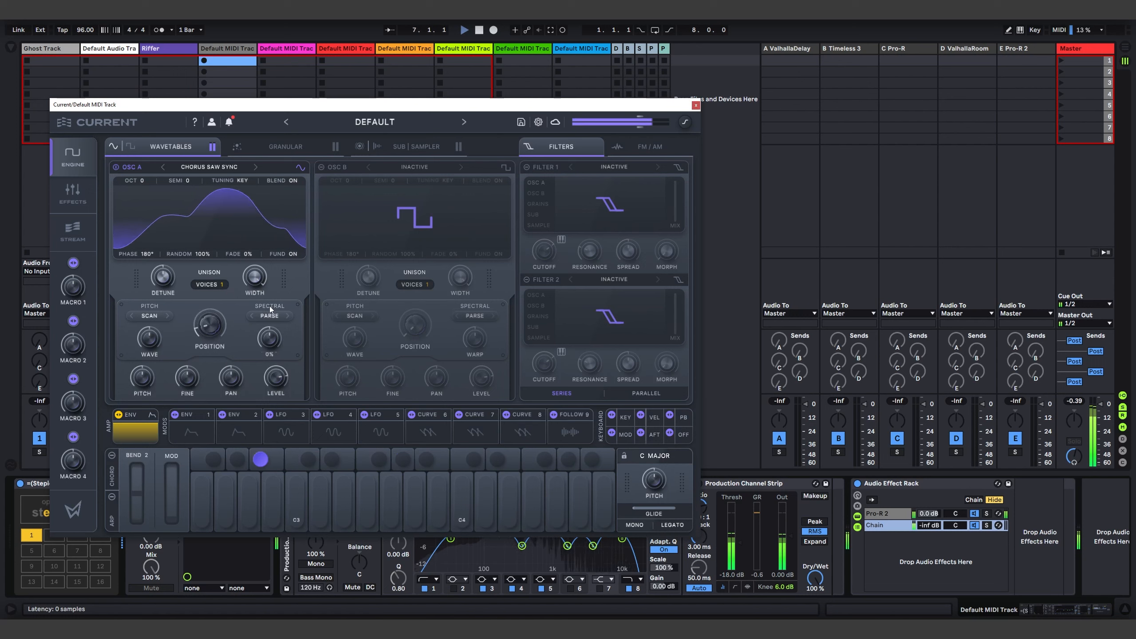
pyautogui.click(695, 105)
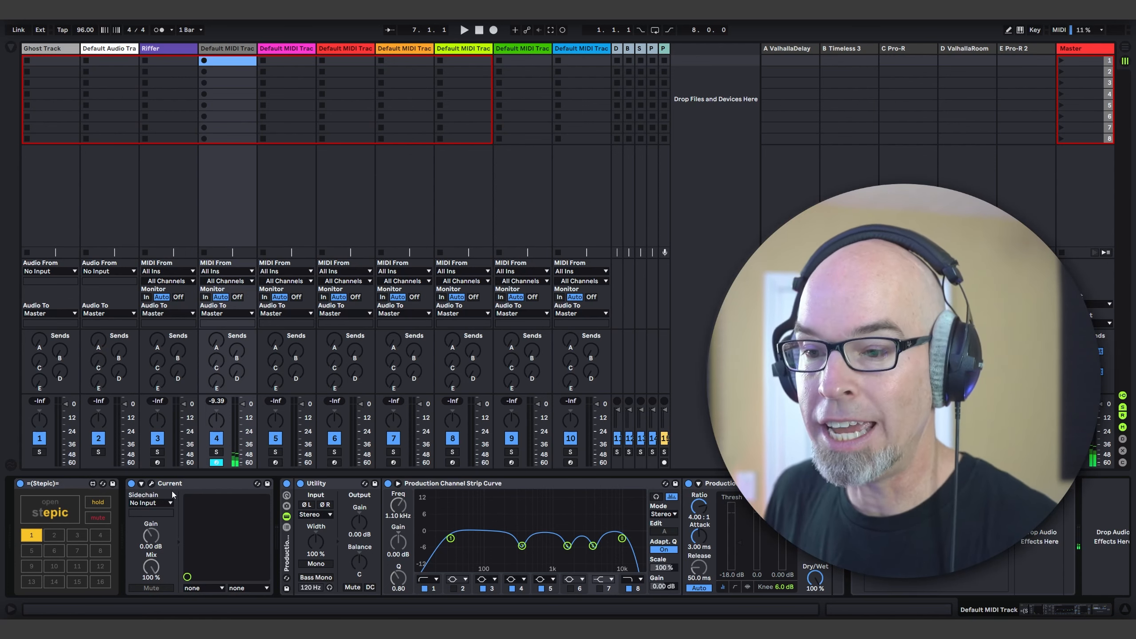
# - Turn on Filter 1 as LP 12 in Current, adjust oscillator A's position and set the cutoff to 258 Hz during playback
pyautogui.click(151, 483)
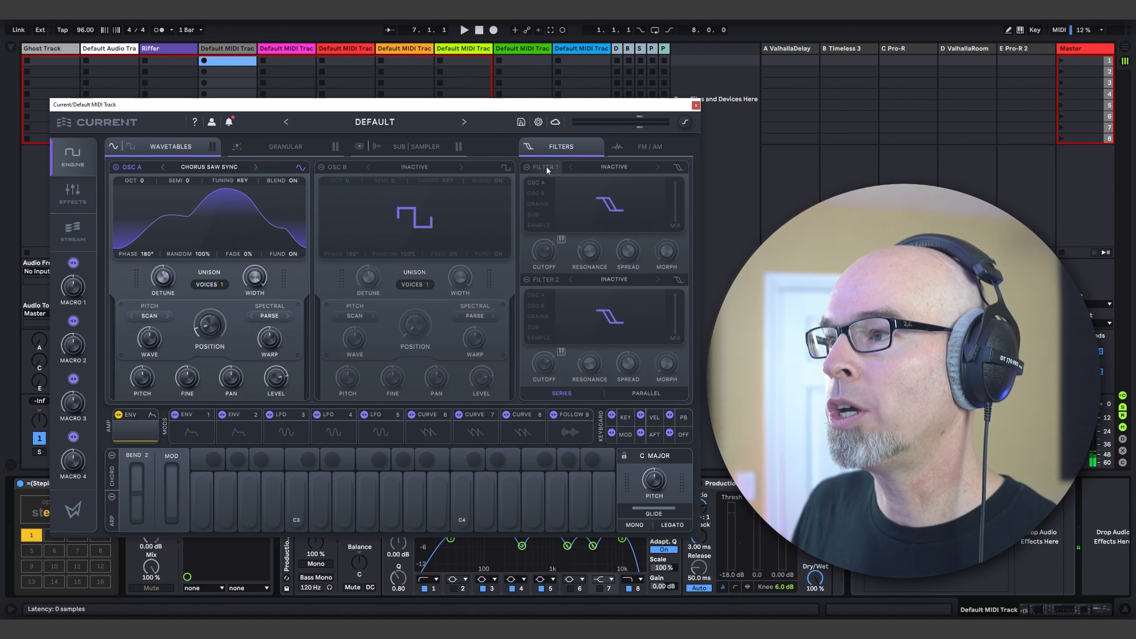
pyautogui.click(546, 171)
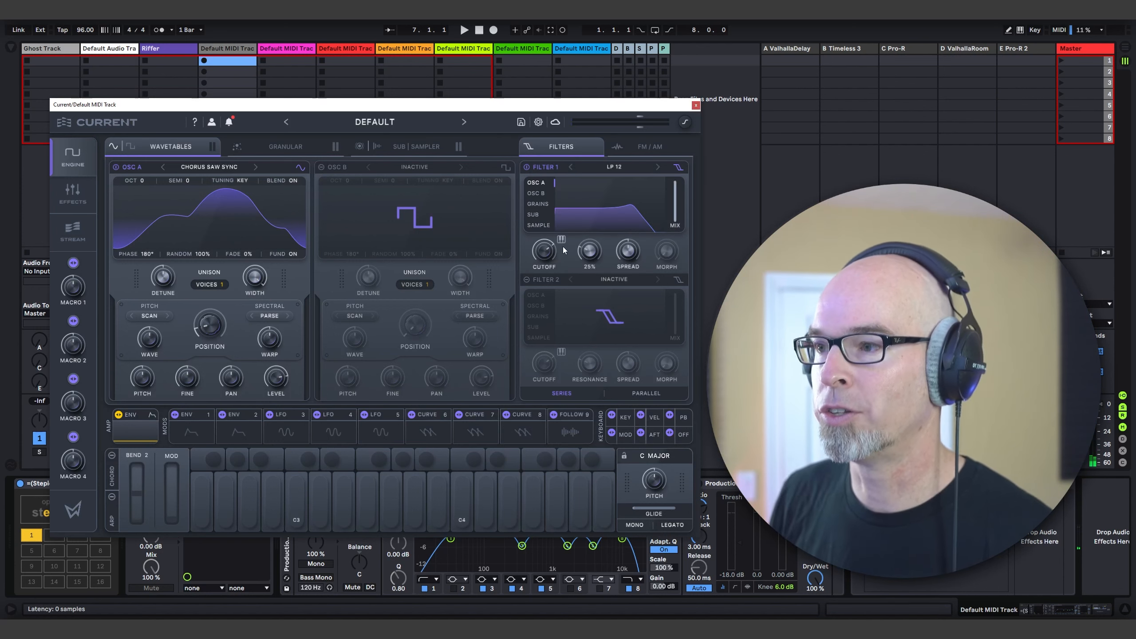
pyautogui.press('space')
pyautogui.moveTo(549, 254)
pyautogui.mouseDown()
pyautogui.moveTo(550, 289)
pyautogui.moveTo(565, 250)
pyautogui.mouseUp()
pyautogui.moveTo(210, 324); pyautogui.dragTo(242, 256)
pyautogui.moveTo(544, 251); pyautogui.dragTo(545, 287)
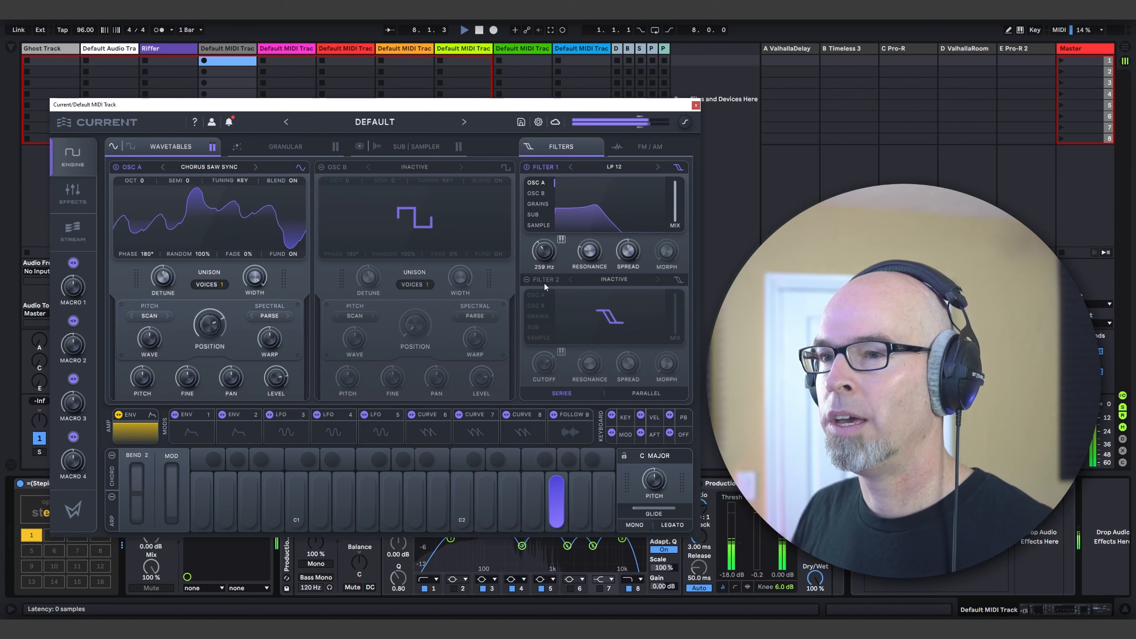
pyautogui.press('space')
pyautogui.click(696, 106)
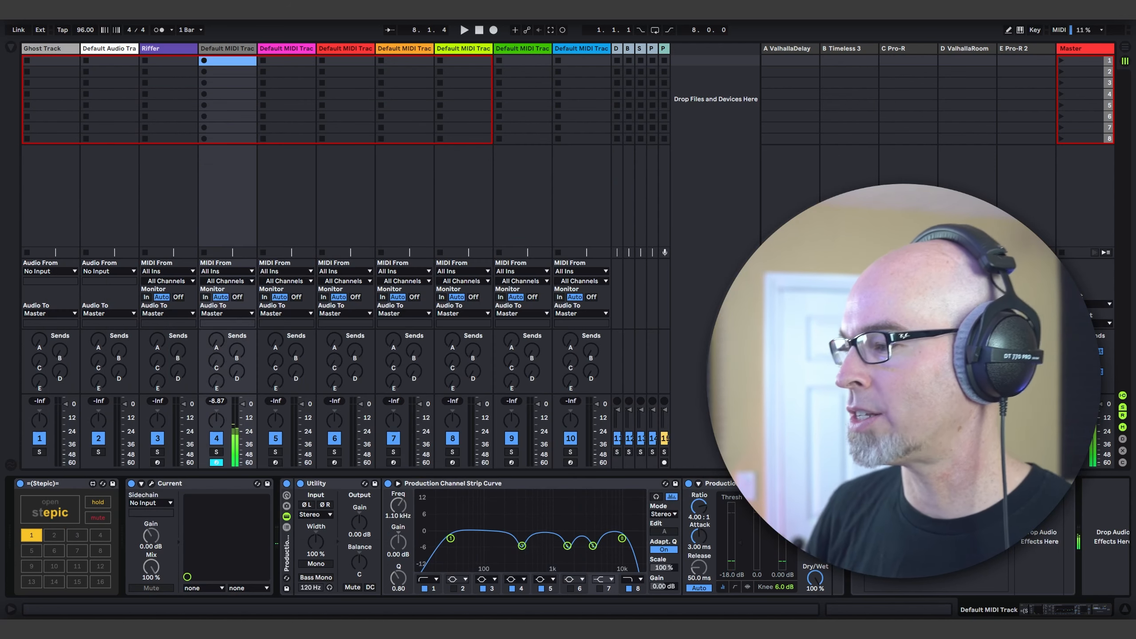
# - Examine the signal reaching the Pro-R 2 reverb inside the rack and close its window
pyautogui.click(921, 508)
pyautogui.click(1041, 484)
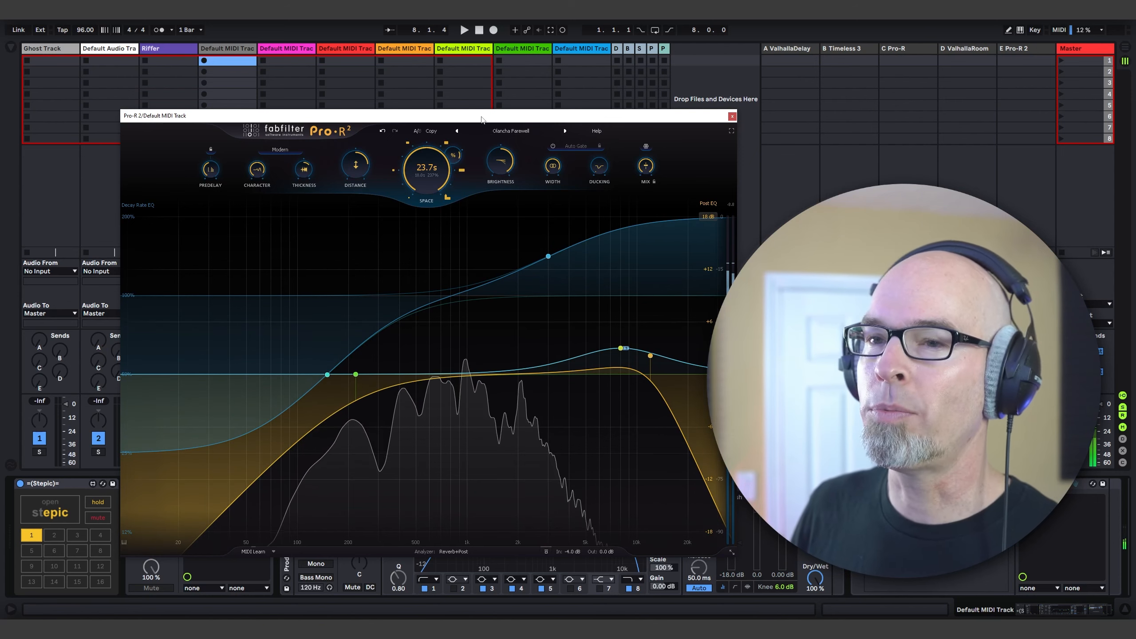
pyautogui.moveTo(481, 119); pyautogui.dragTo(414, 95)
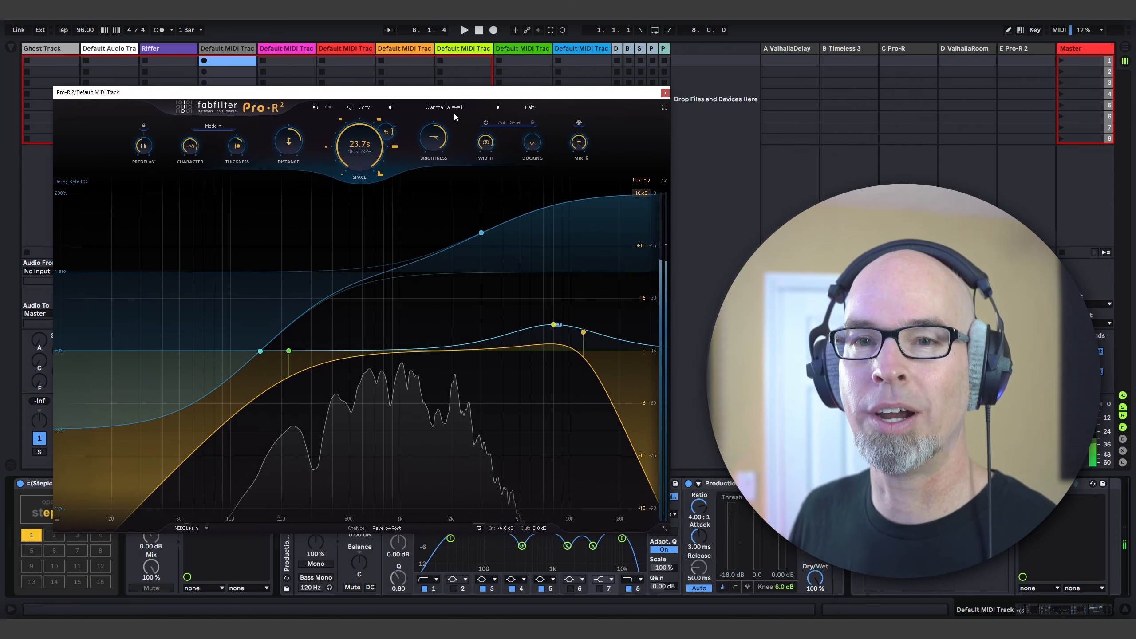
pyautogui.click(666, 93)
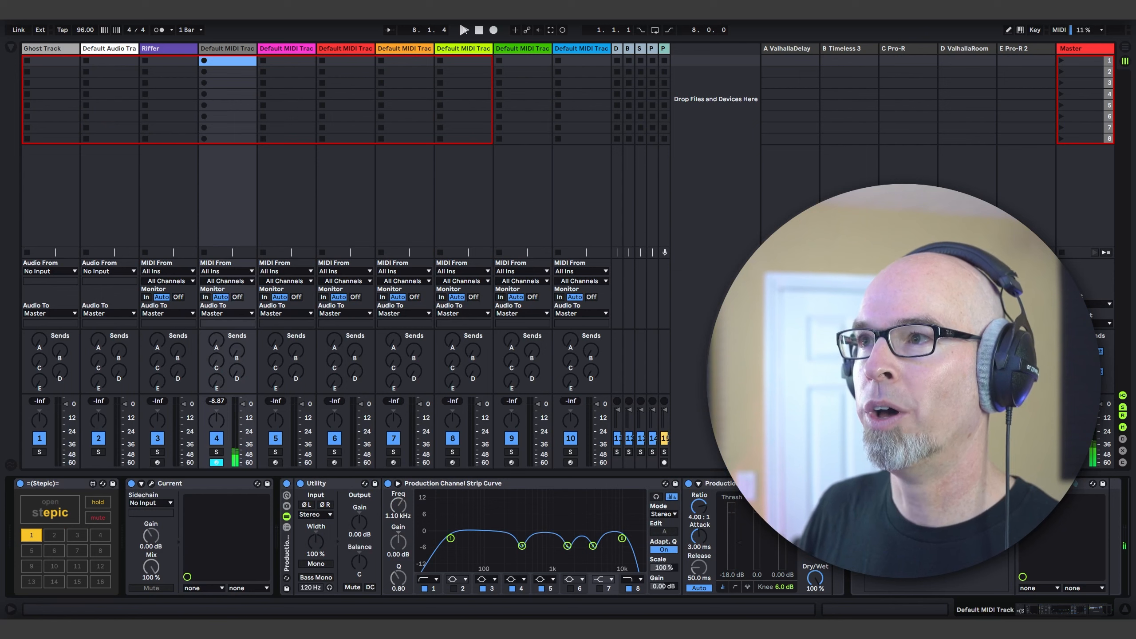
# - Play the sequence and switch oscillator A's spectral warp mode in Current to Data
pyautogui.click(464, 30)
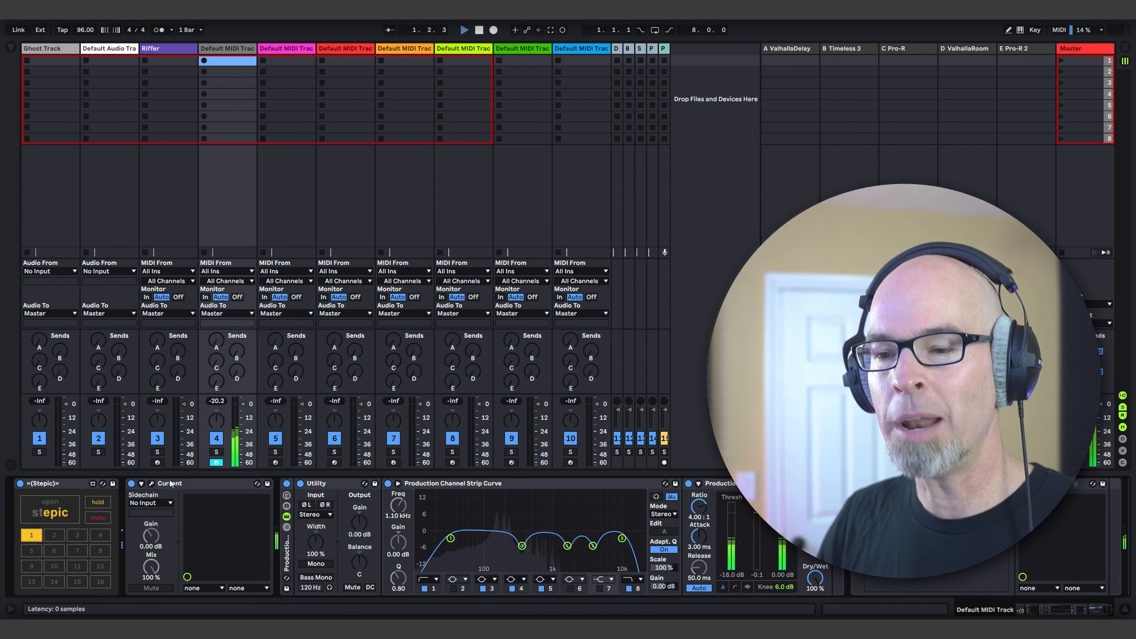
pyautogui.click(152, 484)
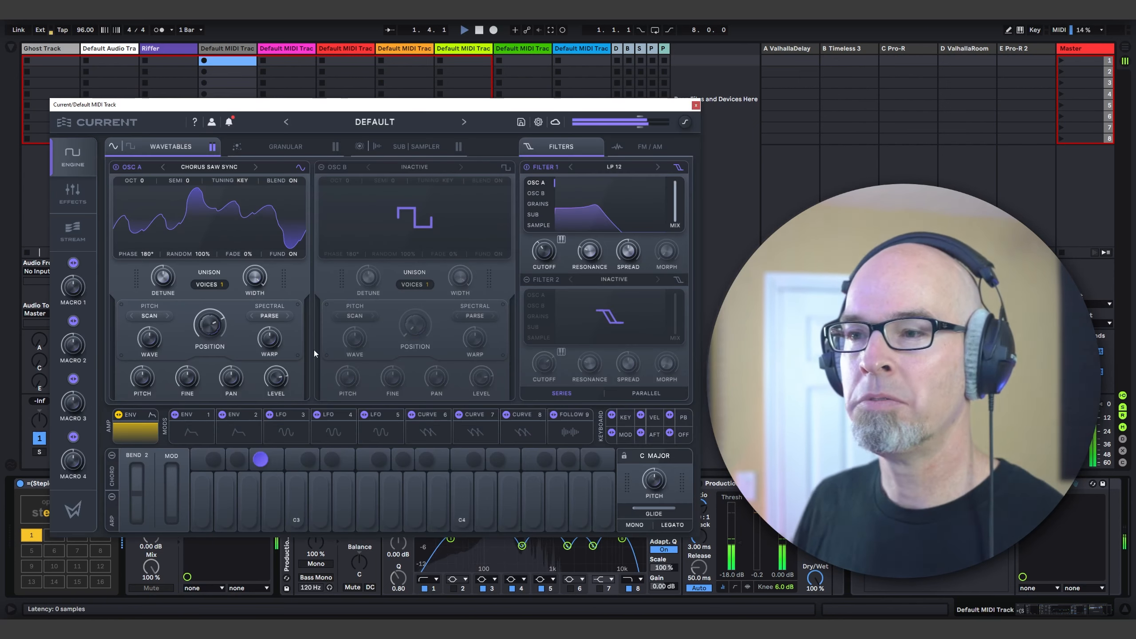
pyautogui.click(276, 317)
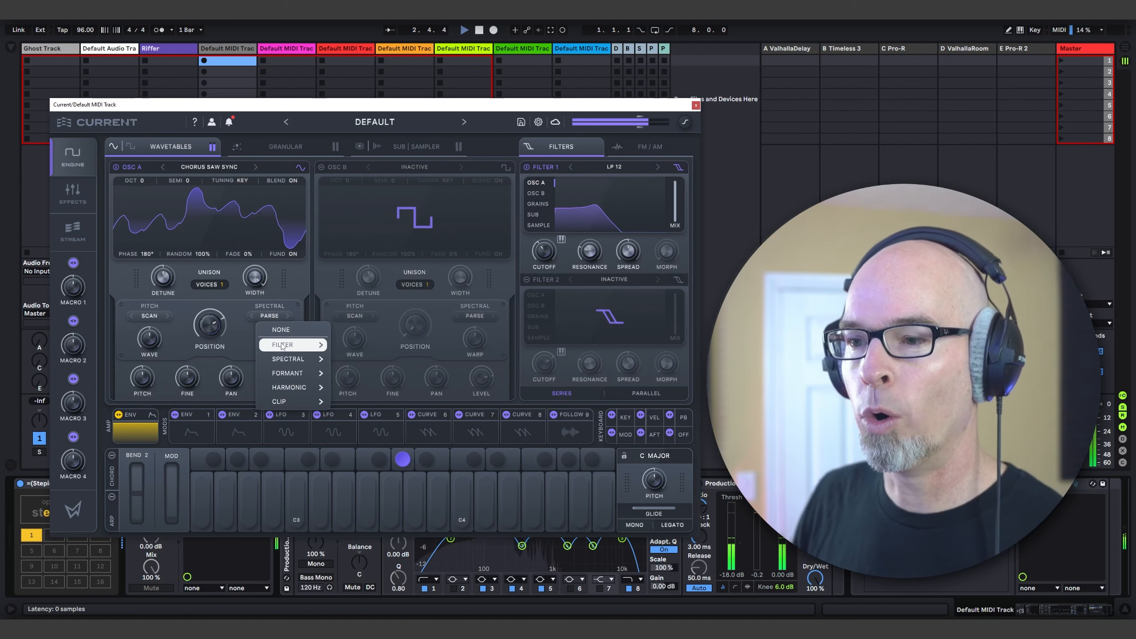
pyautogui.moveTo(285, 361)
pyautogui.click(356, 401)
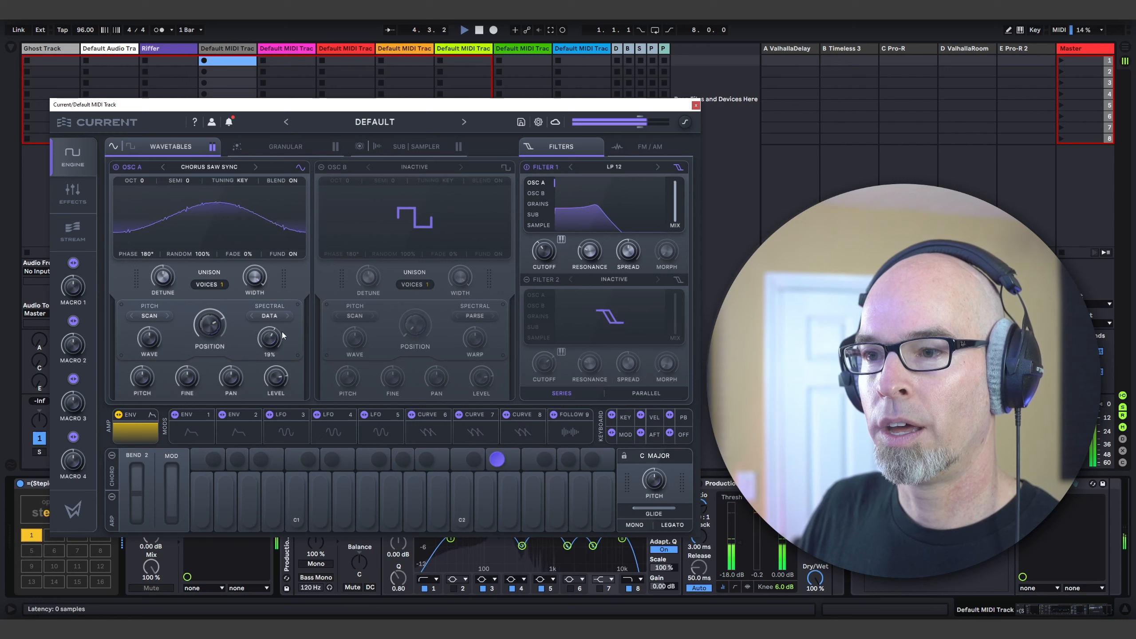
# - Fine-tune oscillator A's wavetable position, raise Filter 1's cutoff slightly and close the synth window
pyautogui.moveTo(223, 327); pyautogui.dragTo(225, 322)
pyautogui.moveTo(549, 247)
pyautogui.mouseDown()
pyautogui.moveTo(556, 226)
pyautogui.moveTo(540, 243)
pyautogui.mouseUp()
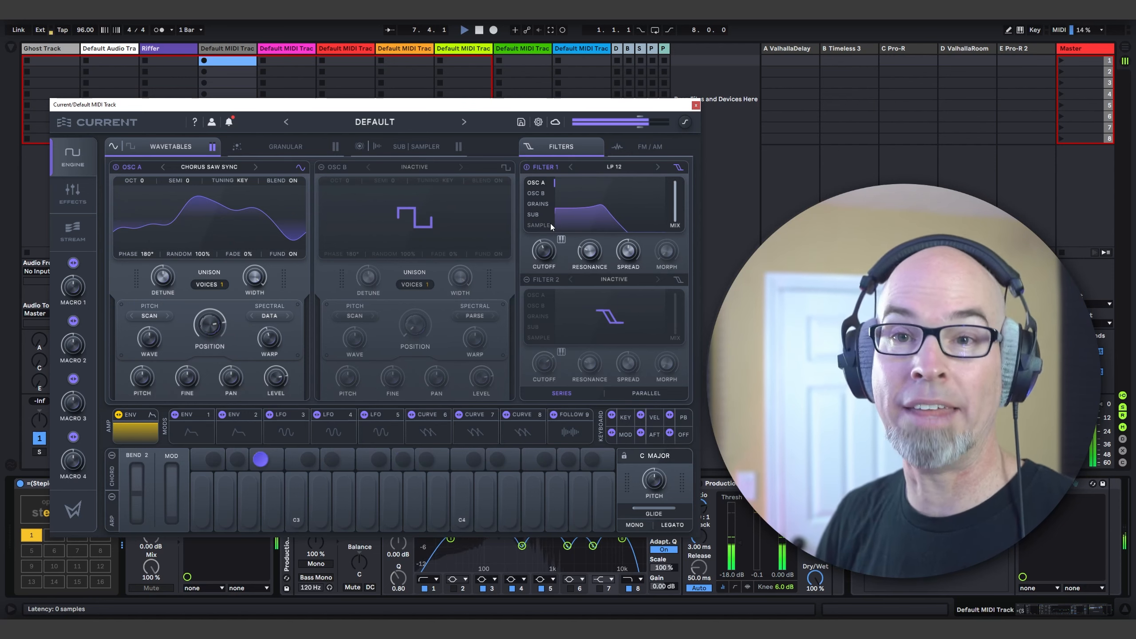
pyautogui.click(695, 106)
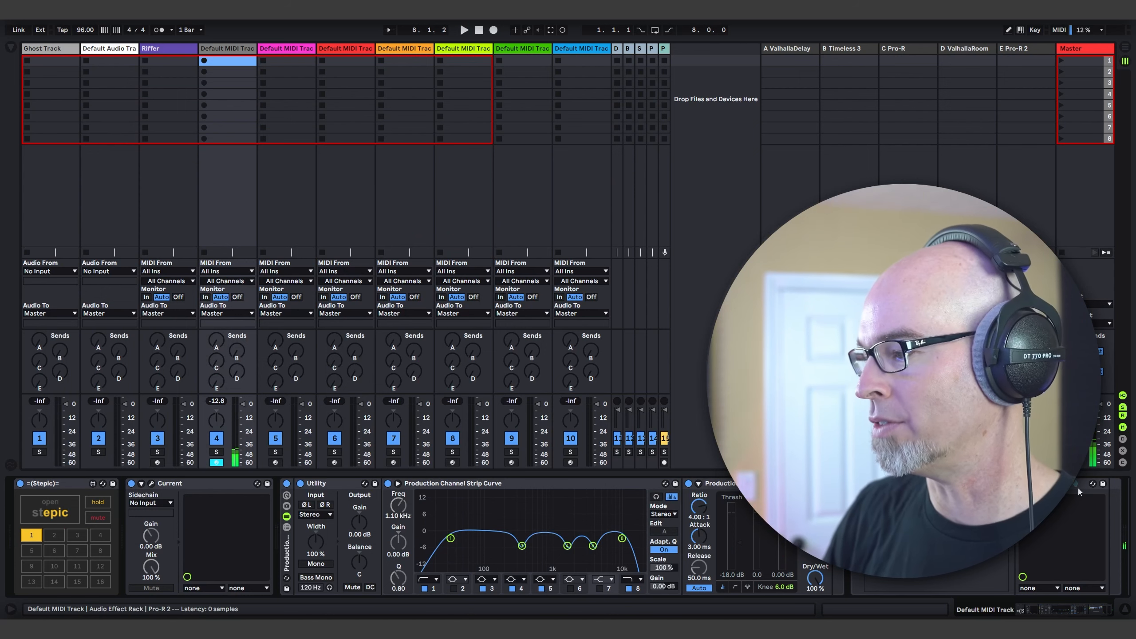
# - Load LFOi.amxd from the User Library's M4L Stuff folder at the end of the synth track's device chain
pyautogui.click(1094, 611)
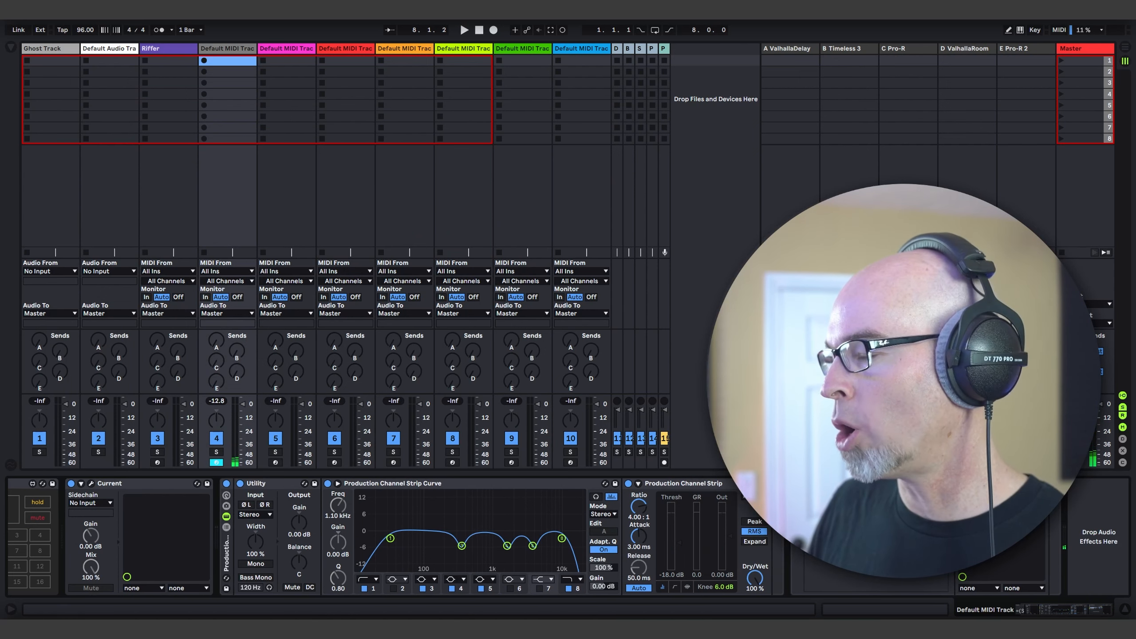
pyautogui.click(10, 48)
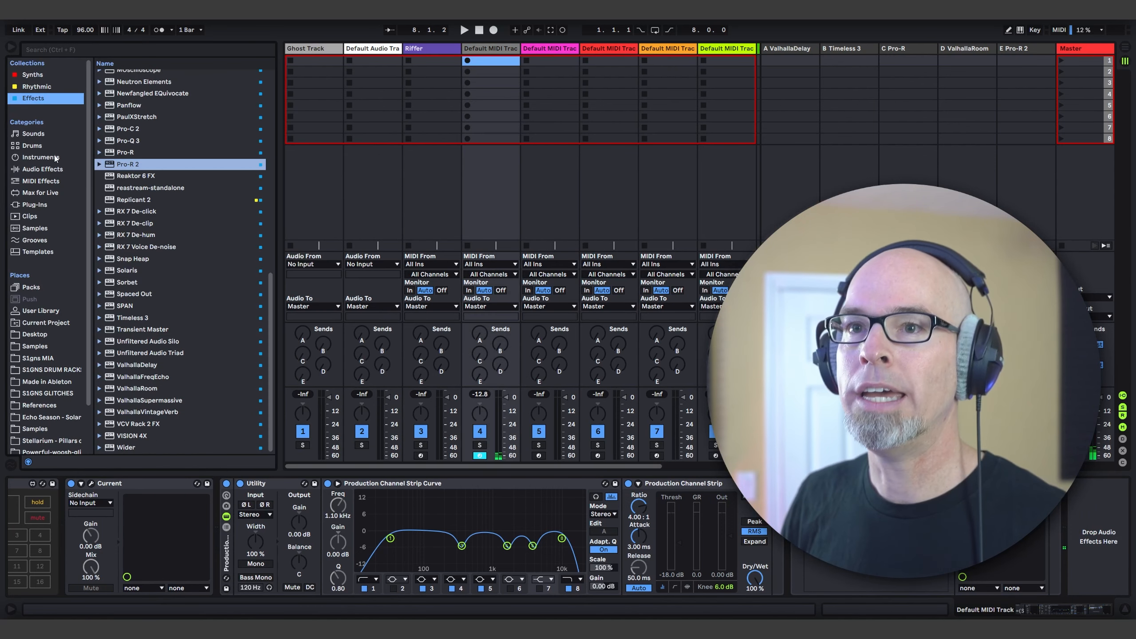
pyautogui.click(37, 311)
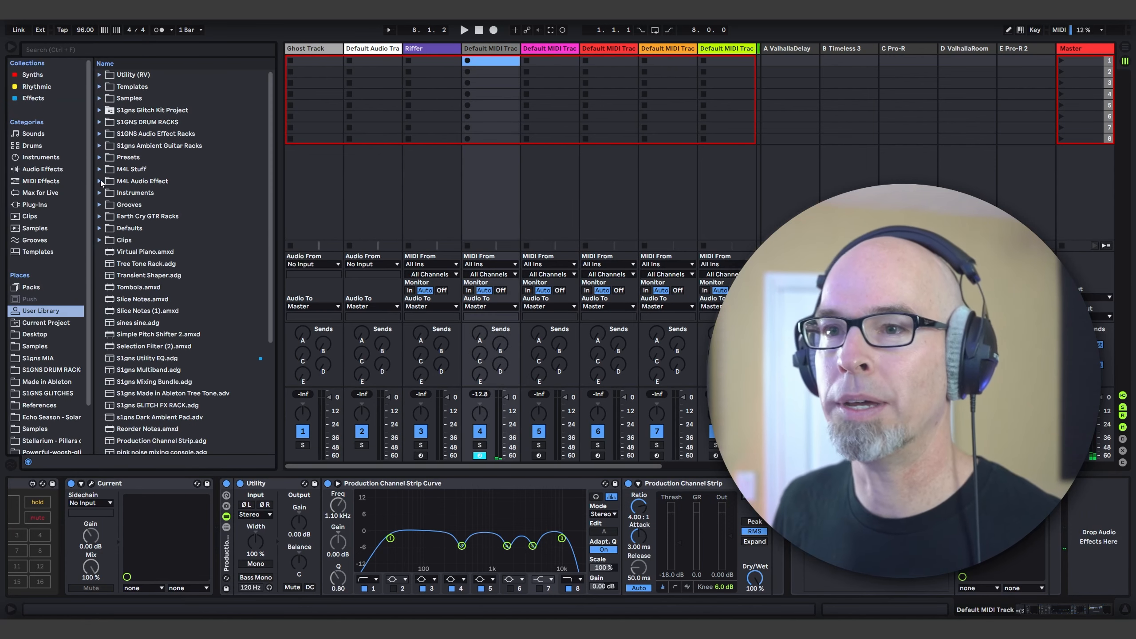
pyautogui.click(100, 169)
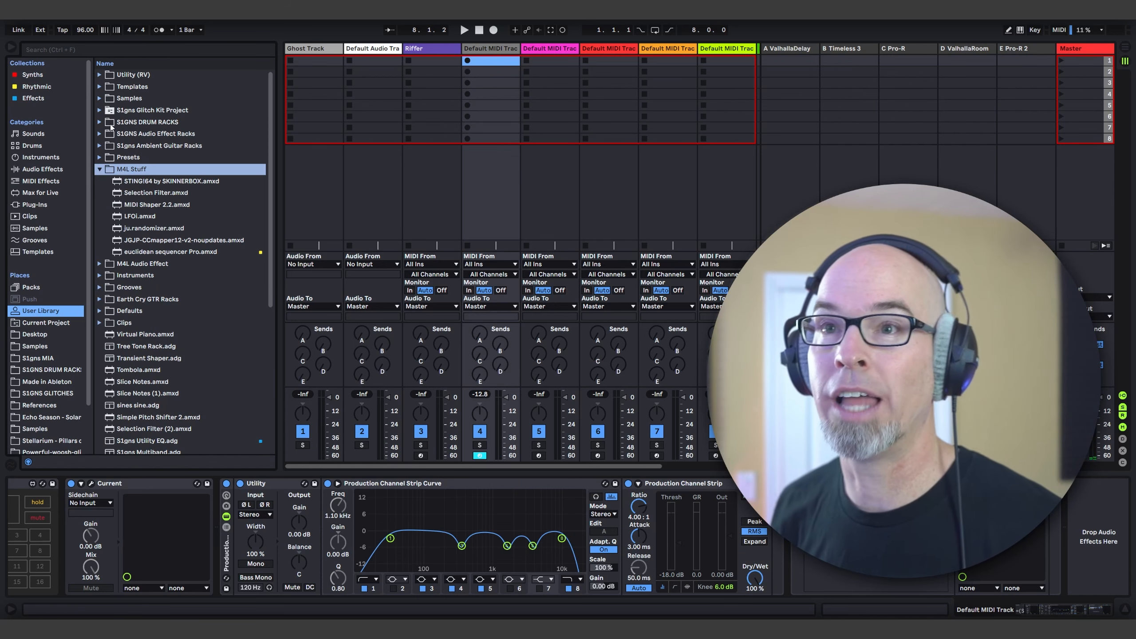
pyautogui.click(140, 216)
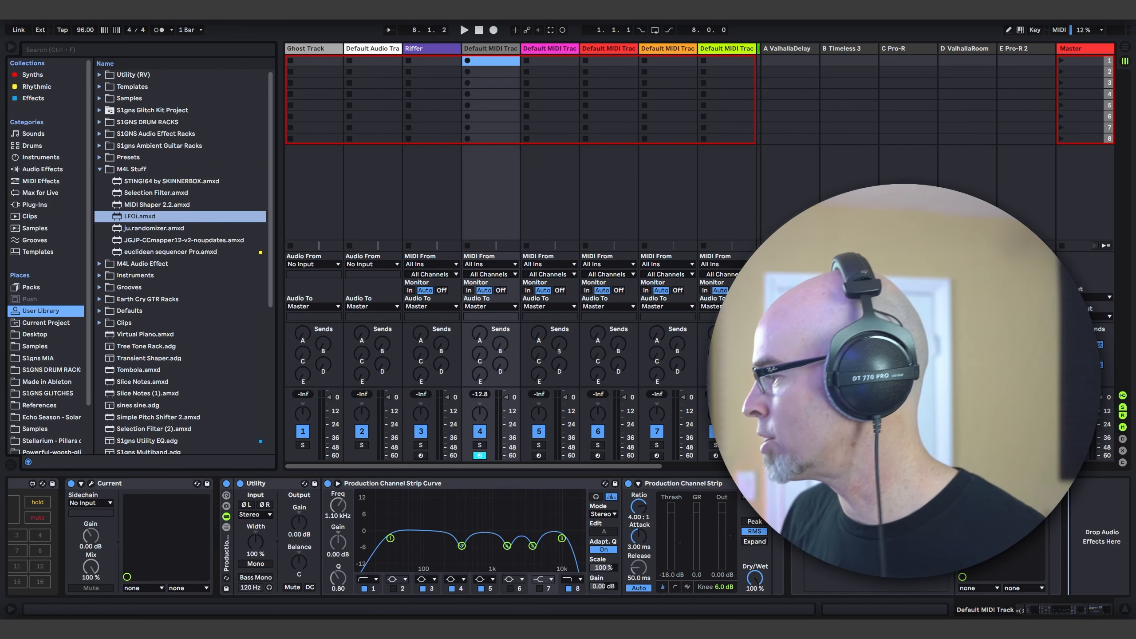
pyautogui.moveTo(140, 216); pyautogui.dragTo(1091, 537)
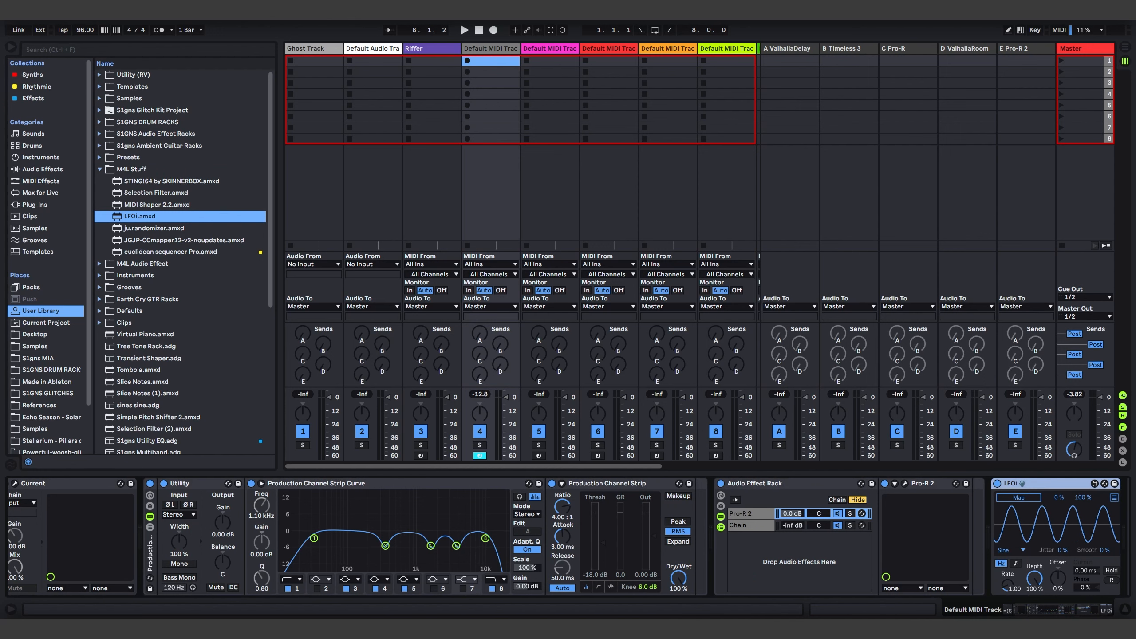
pyautogui.moveTo(1009, 611); pyautogui.dragTo(1066, 611)
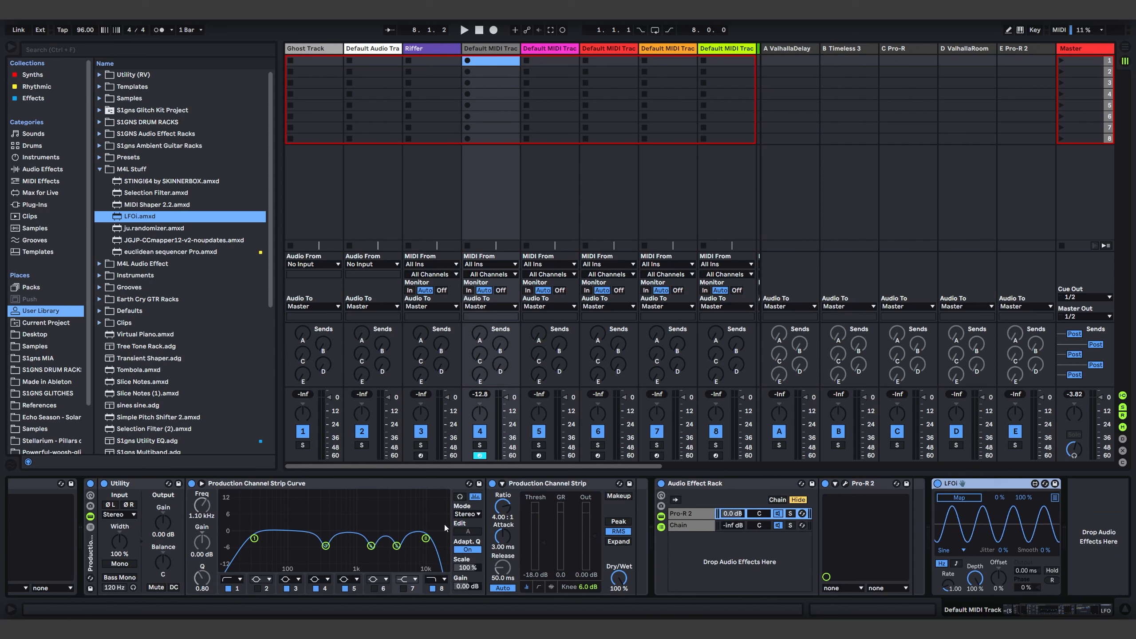
# - Start playback with Current's window open, unfold its device parameters and enable Configure mode
pyautogui.click(1033, 614)
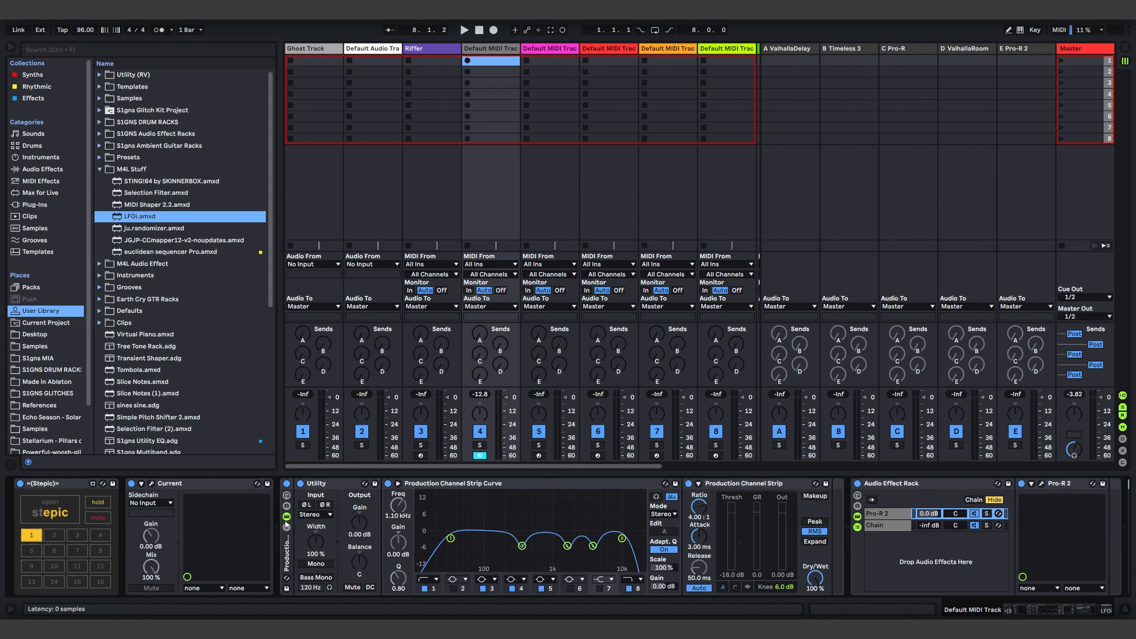
pyautogui.click(153, 483)
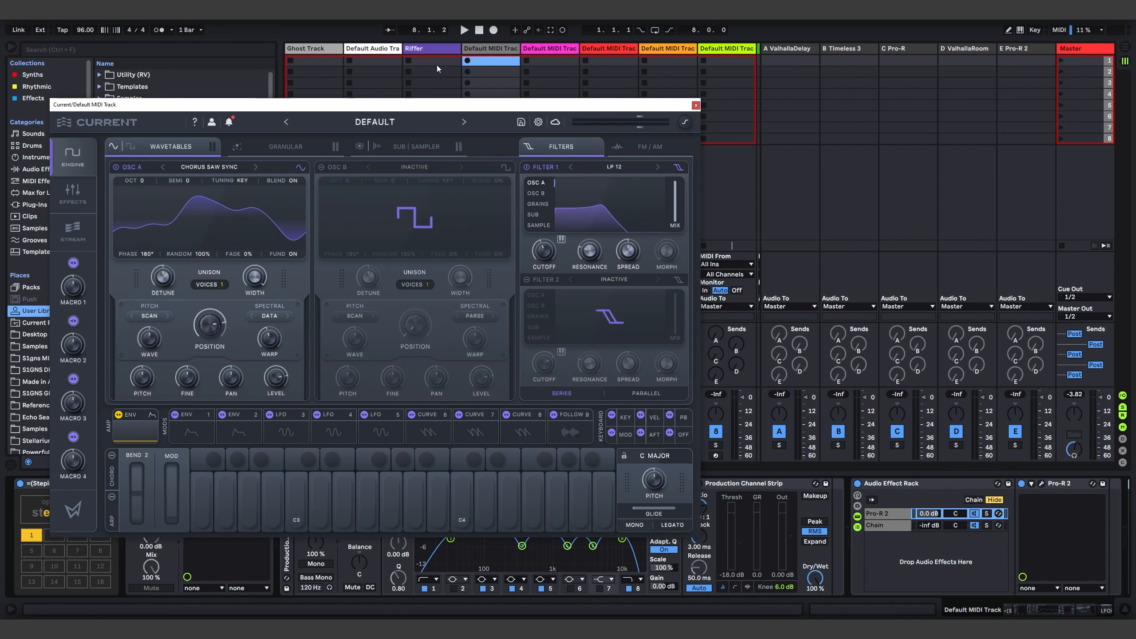
pyautogui.click(464, 31)
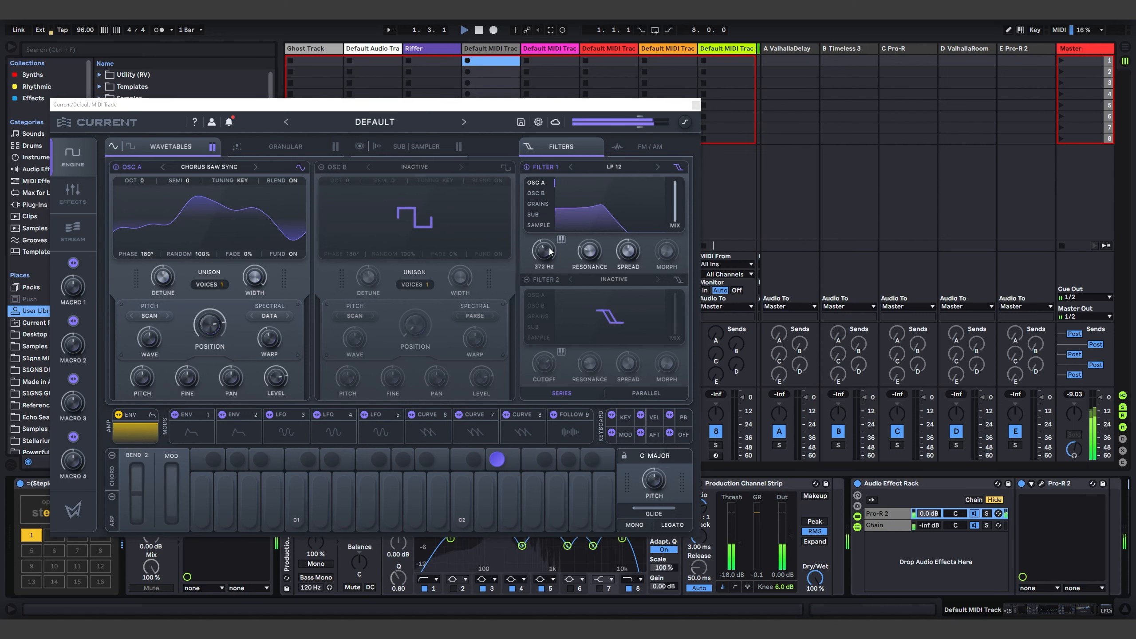
pyautogui.moveTo(509, 111); pyautogui.dragTo(755, 85)
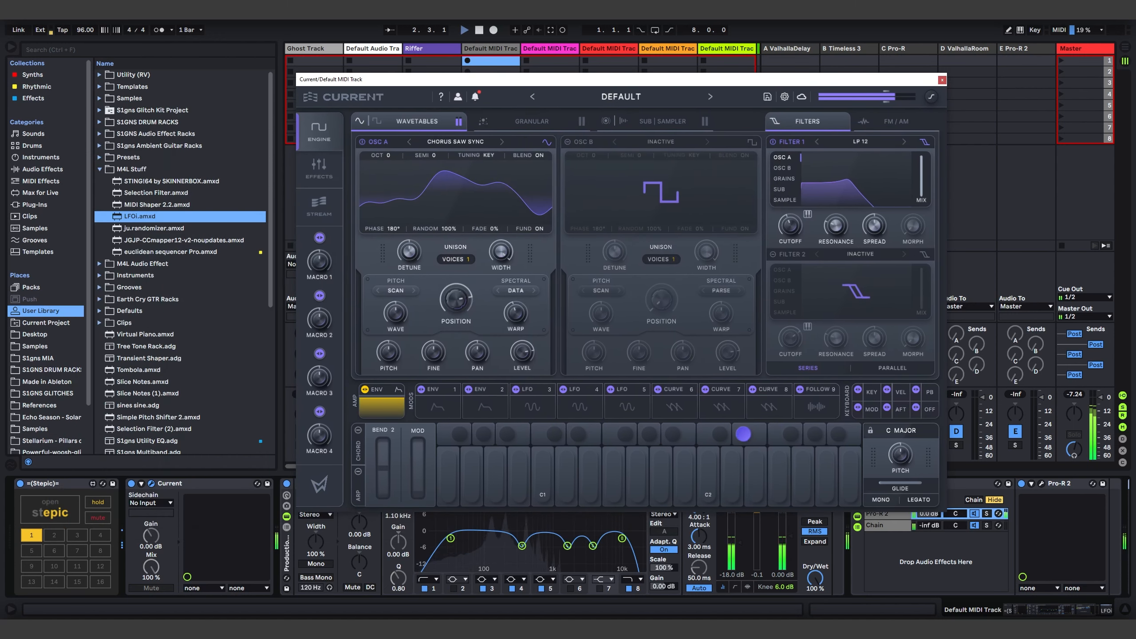
pyautogui.click(11, 47)
pyautogui.click(141, 483)
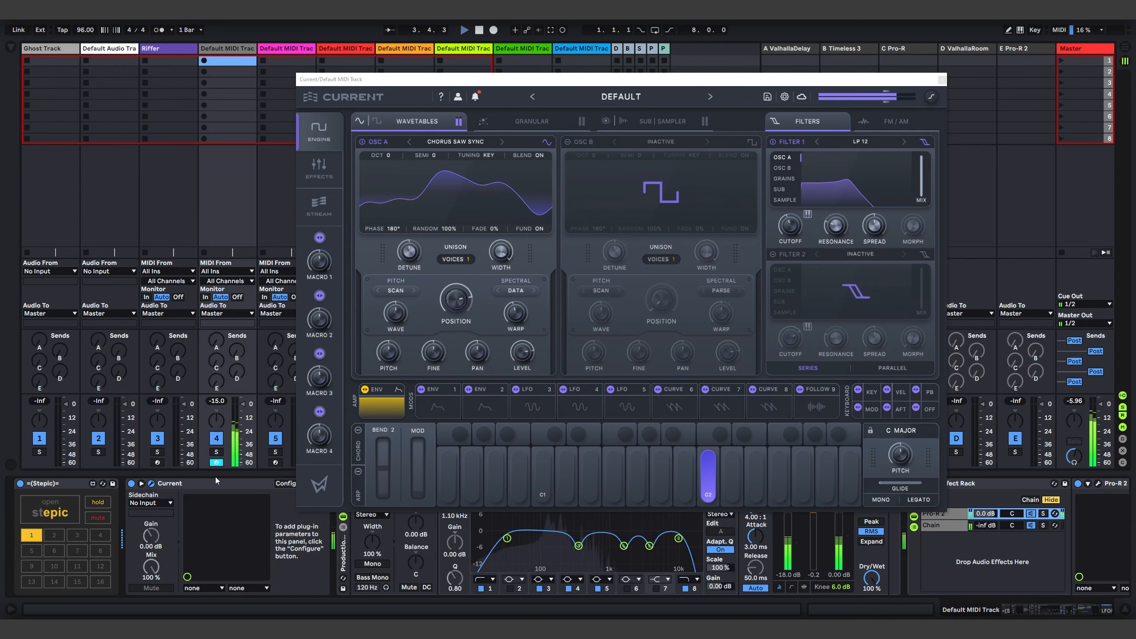
pyautogui.moveTo(441, 79); pyautogui.dragTo(519, 96)
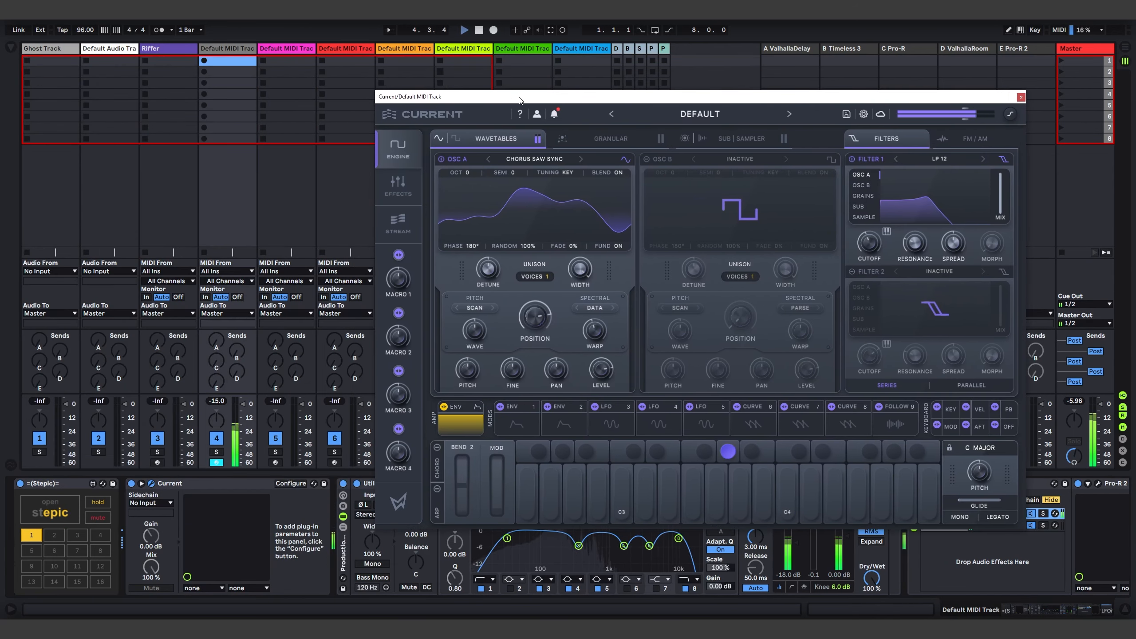
pyautogui.click(290, 483)
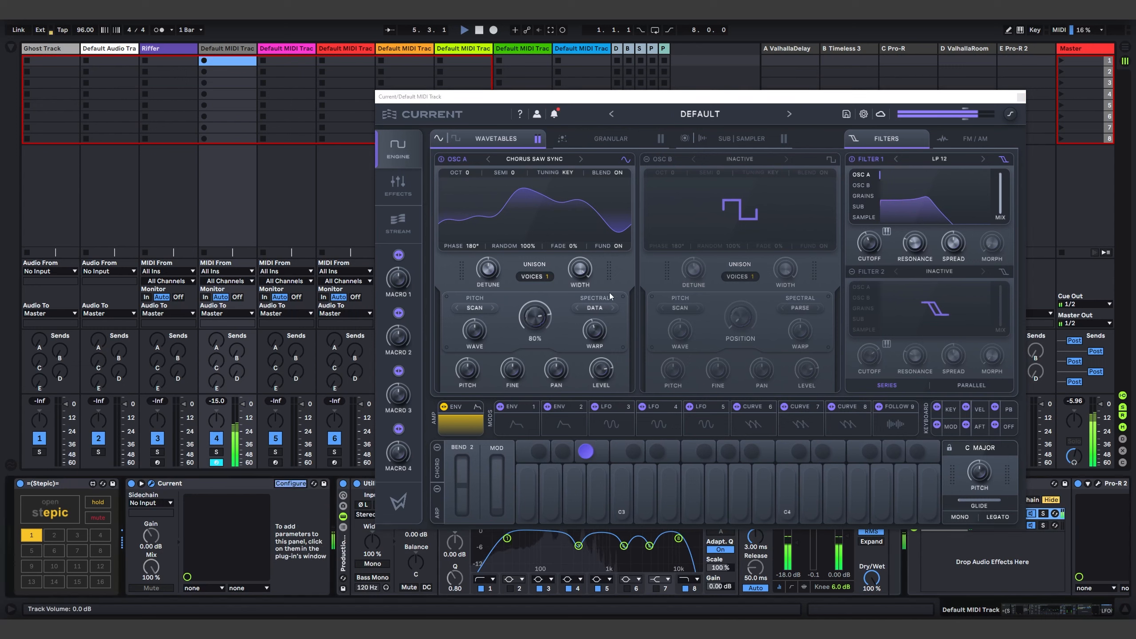
# - Expose Current's Filter 1 cutoff, oscillator A position and oscillator A warp as device parameters
pyautogui.click(868, 243)
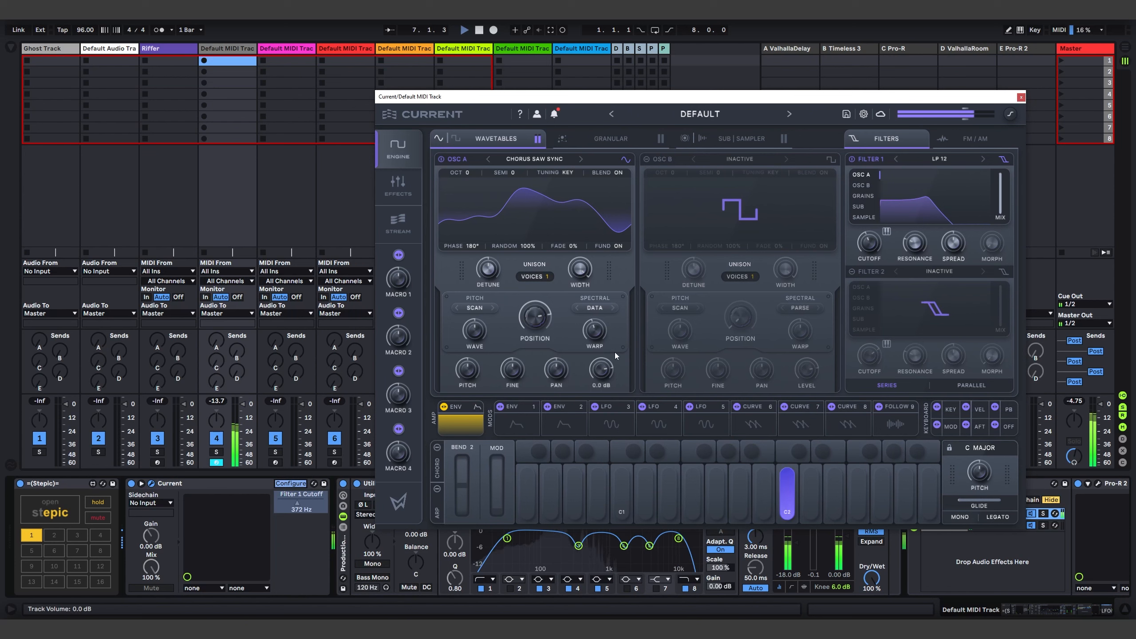
pyautogui.click(535, 318)
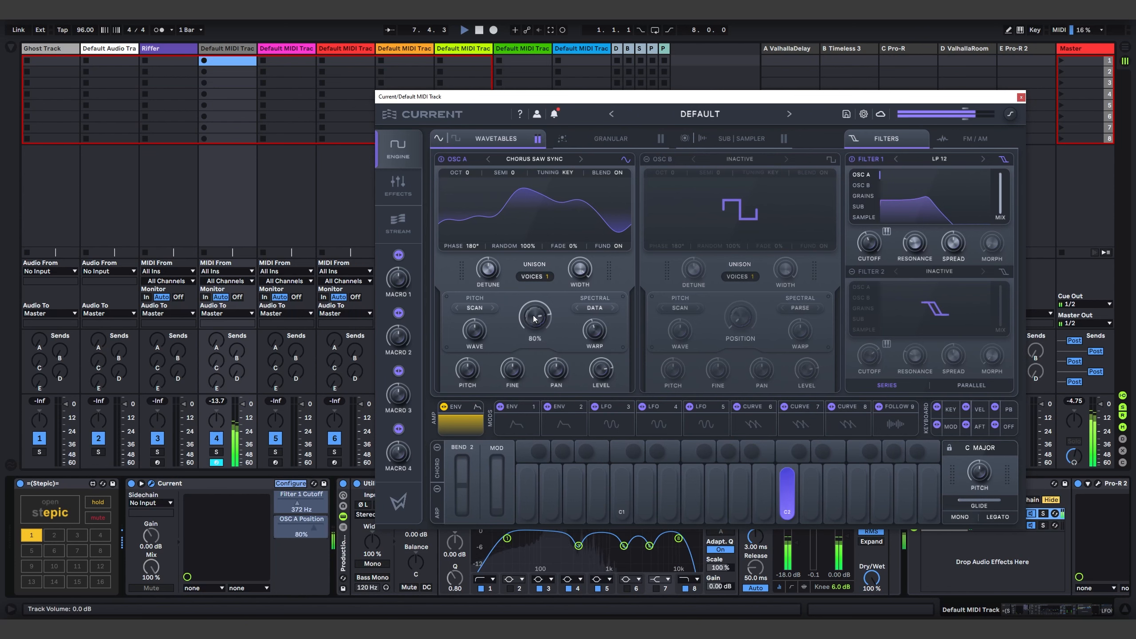
pyautogui.click(595, 334)
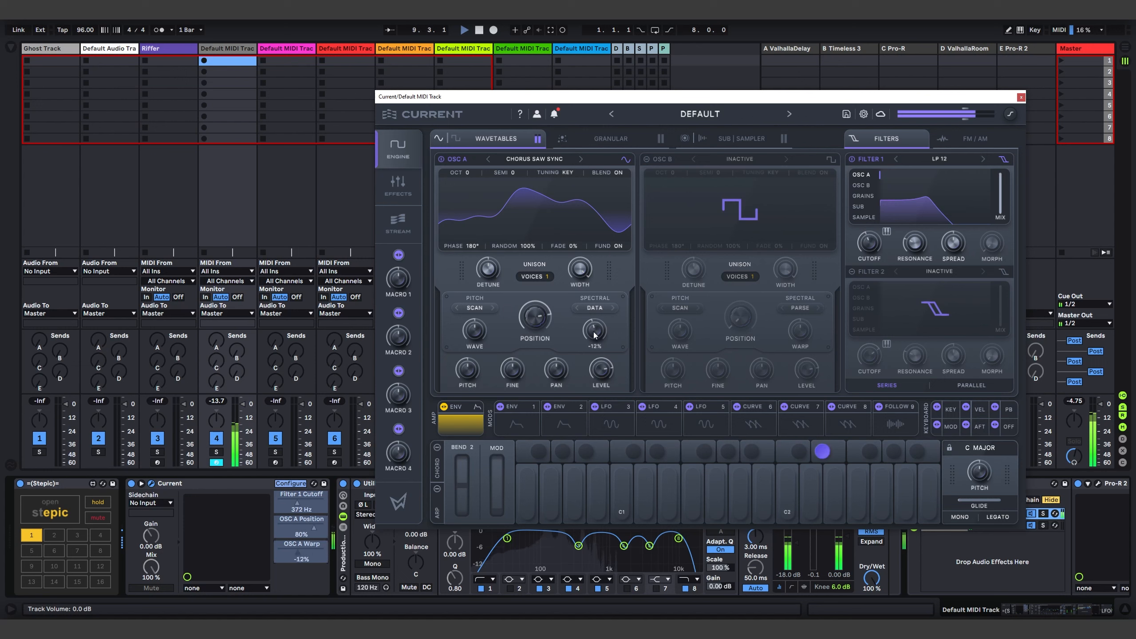
# - Change oscillator A's wave mode from Scan to Drift and expose its Wave amount as a device parameter
pyautogui.click(470, 311)
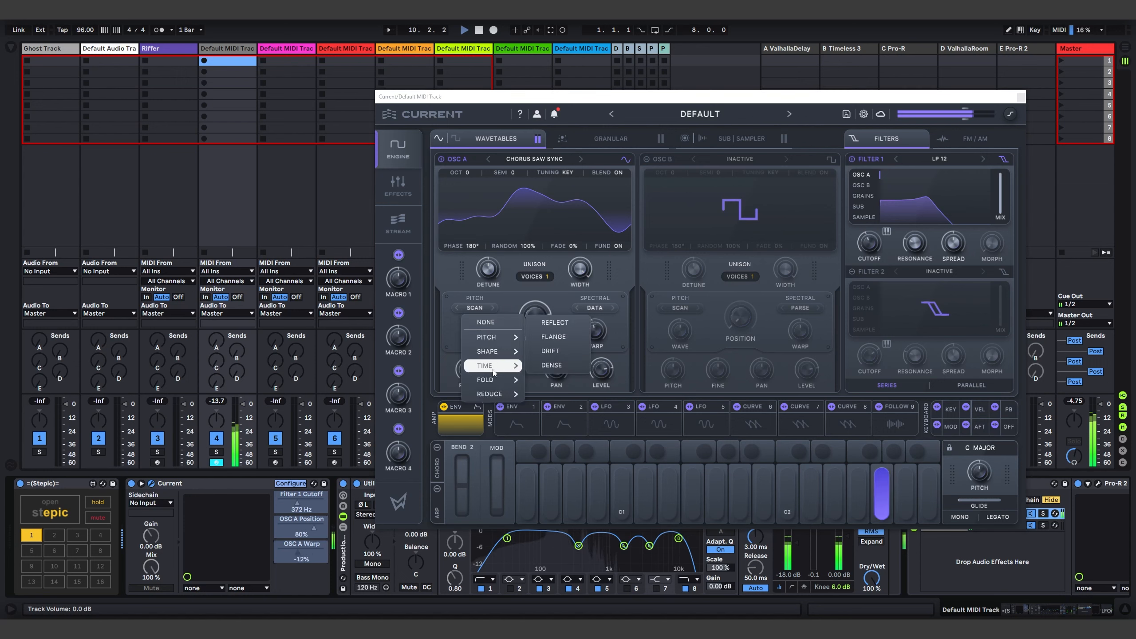
pyautogui.moveTo(490, 352)
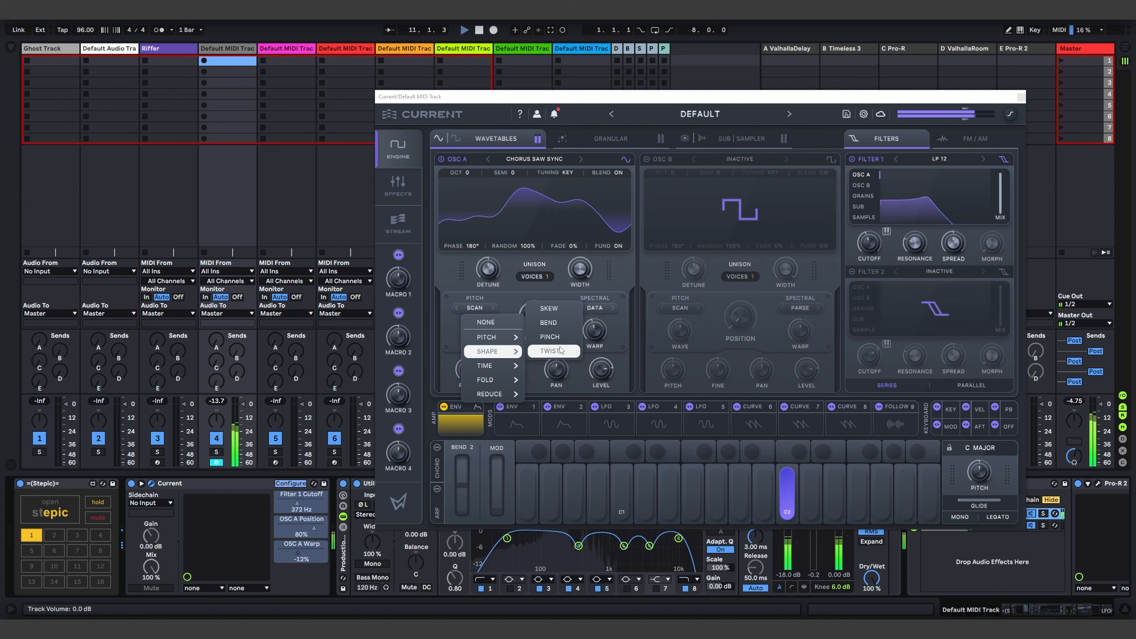
pyautogui.moveTo(499, 370)
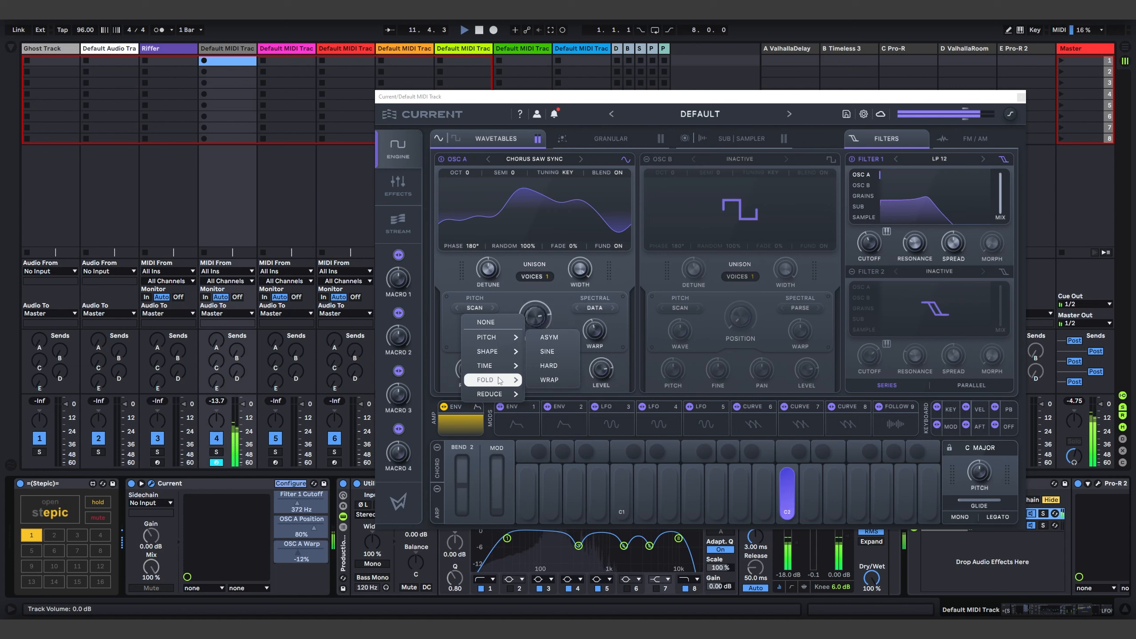
pyautogui.click(557, 358)
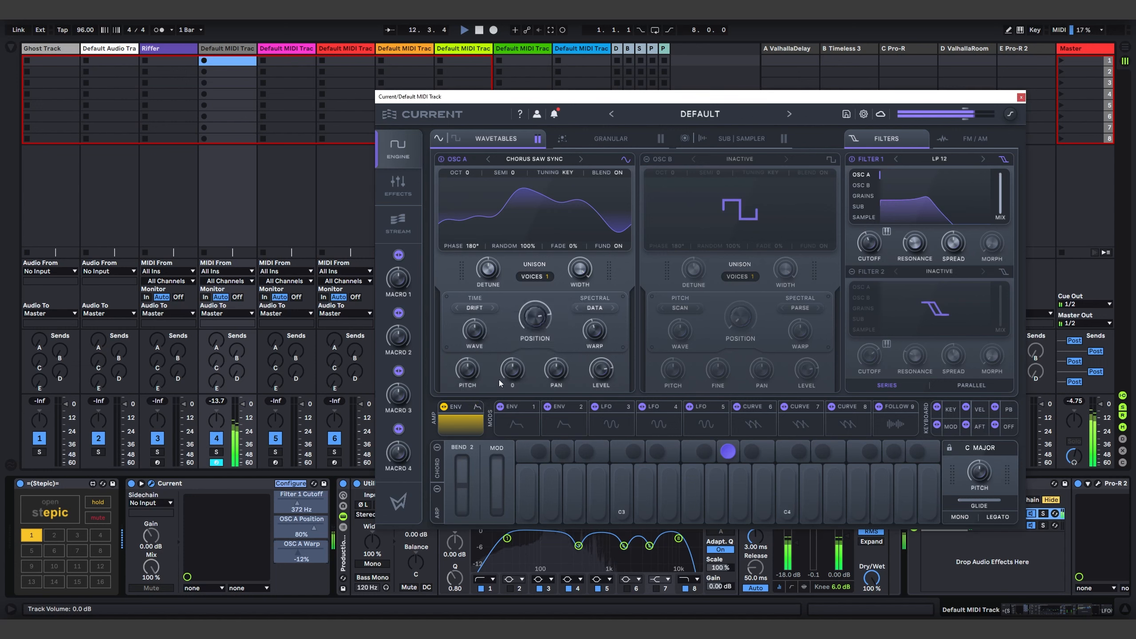
pyautogui.click(471, 334)
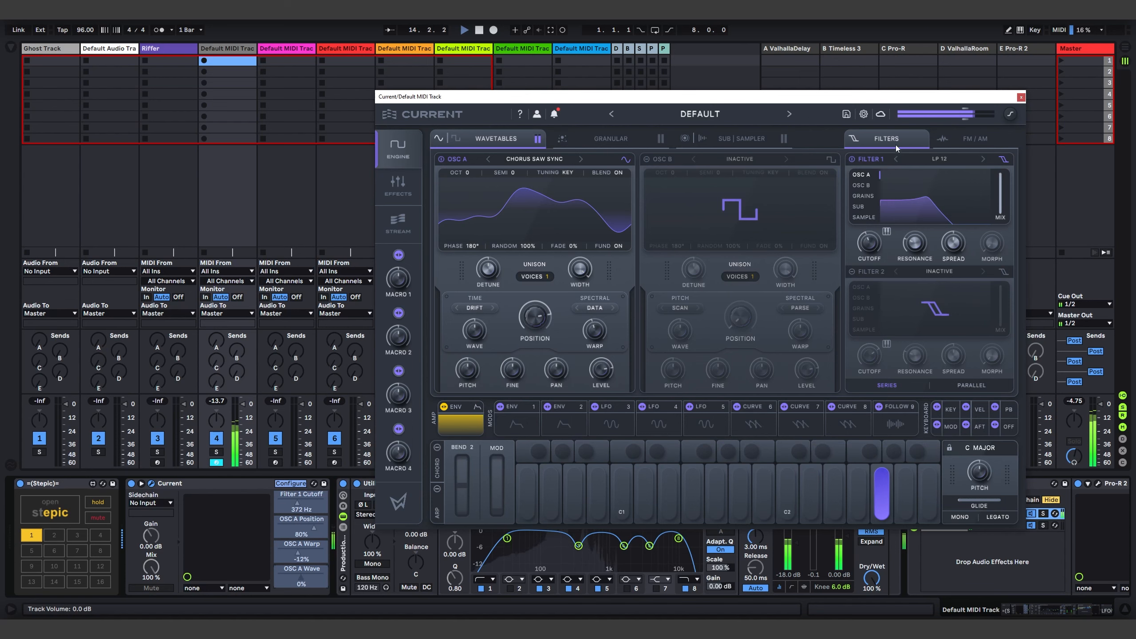
# - Expose oscillator A's FM amount as a device parameter, close the synth window and leave Configure mode
pyautogui.moveTo(834, 102); pyautogui.dragTo(707, 93)
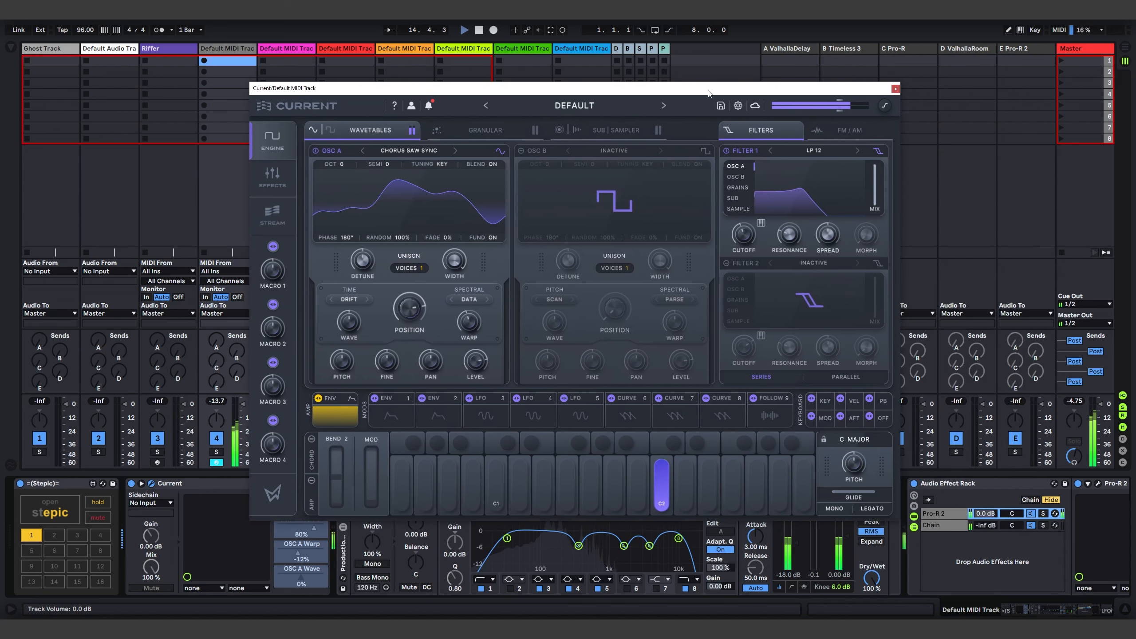
pyautogui.click(846, 132)
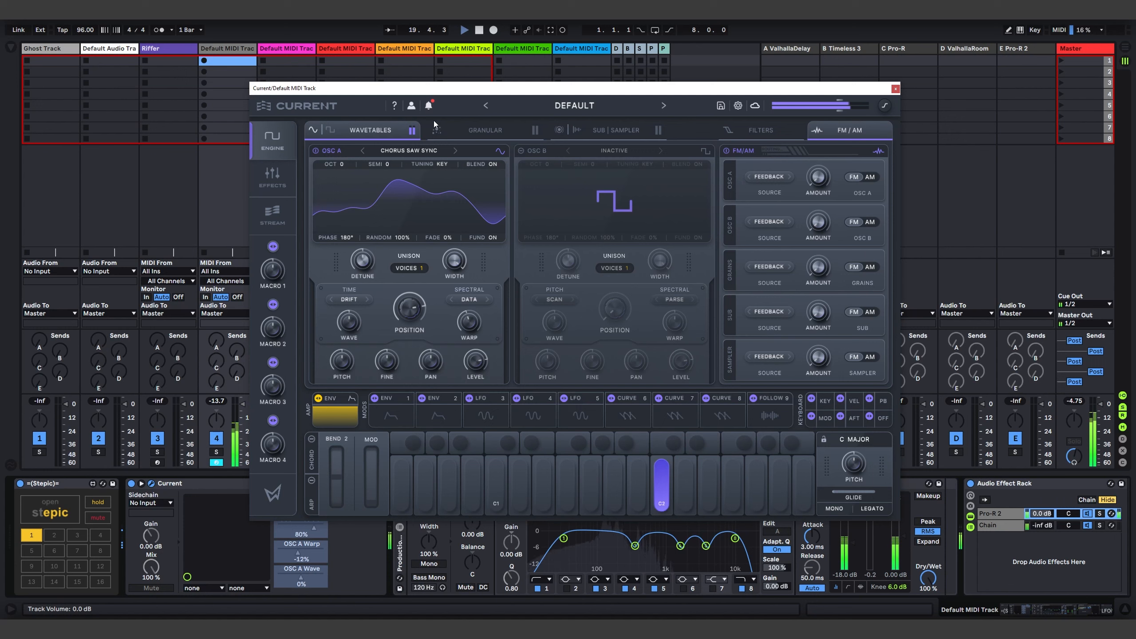
pyautogui.click(895, 89)
pyautogui.click(347, 483)
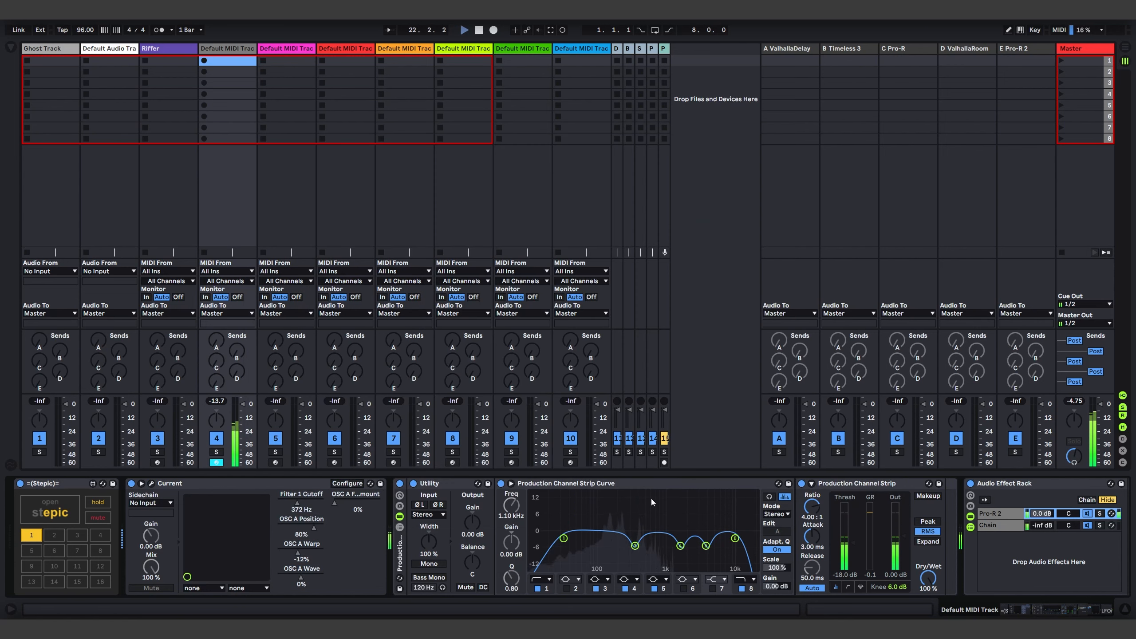
# - Set the LFOi waveform to Random and reveal its additional interpolation settings
pyautogui.click(1049, 606)
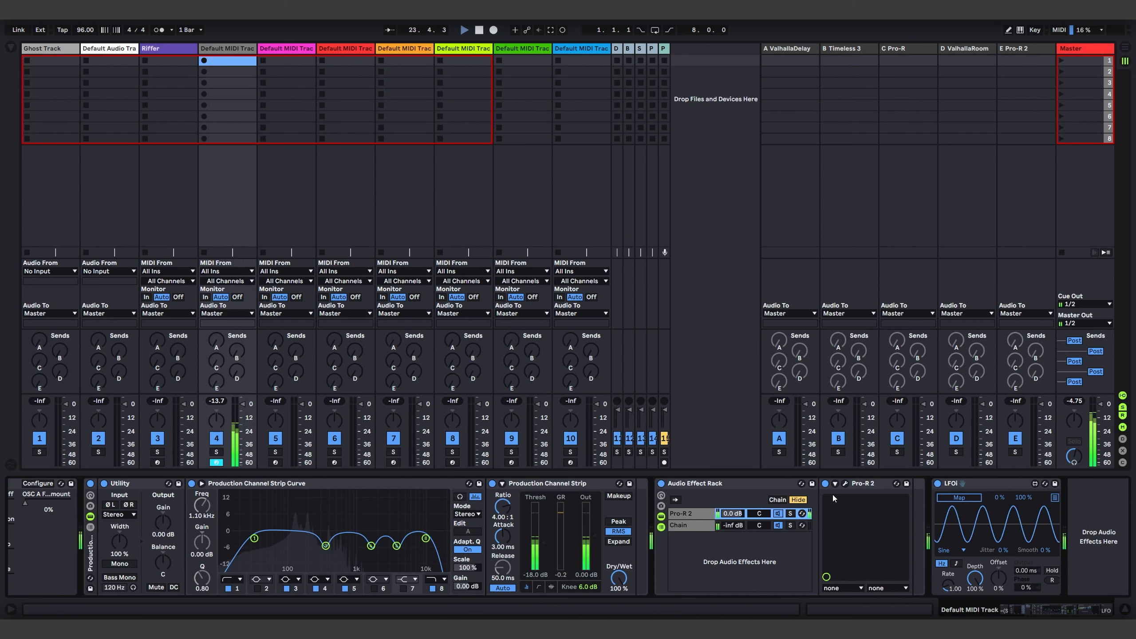
pyautogui.click(971, 605)
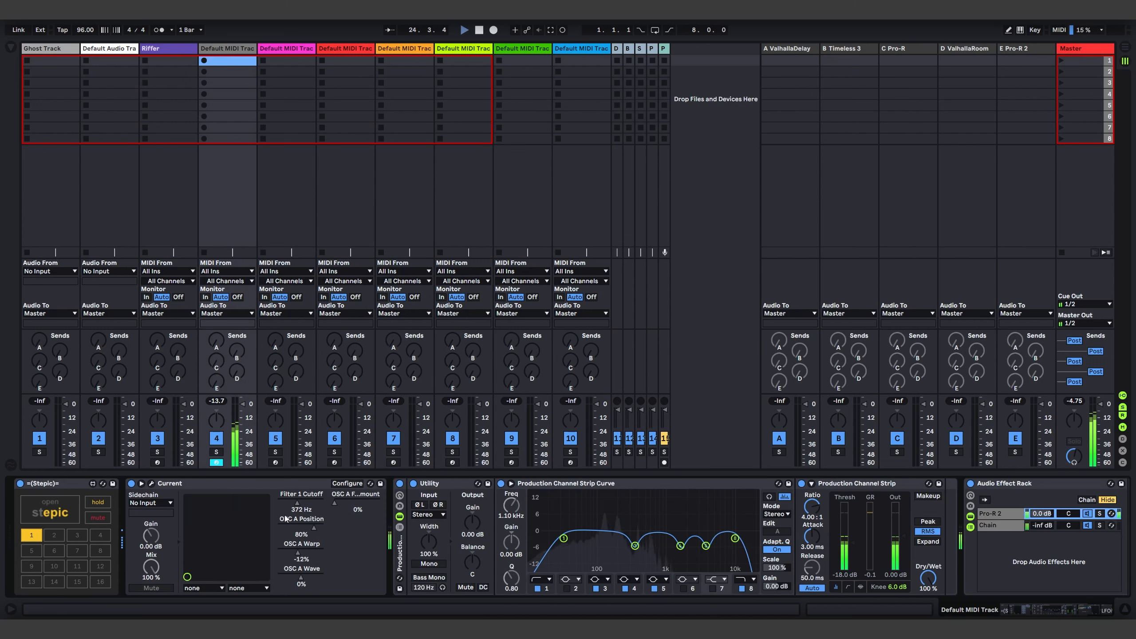
pyautogui.click(1047, 611)
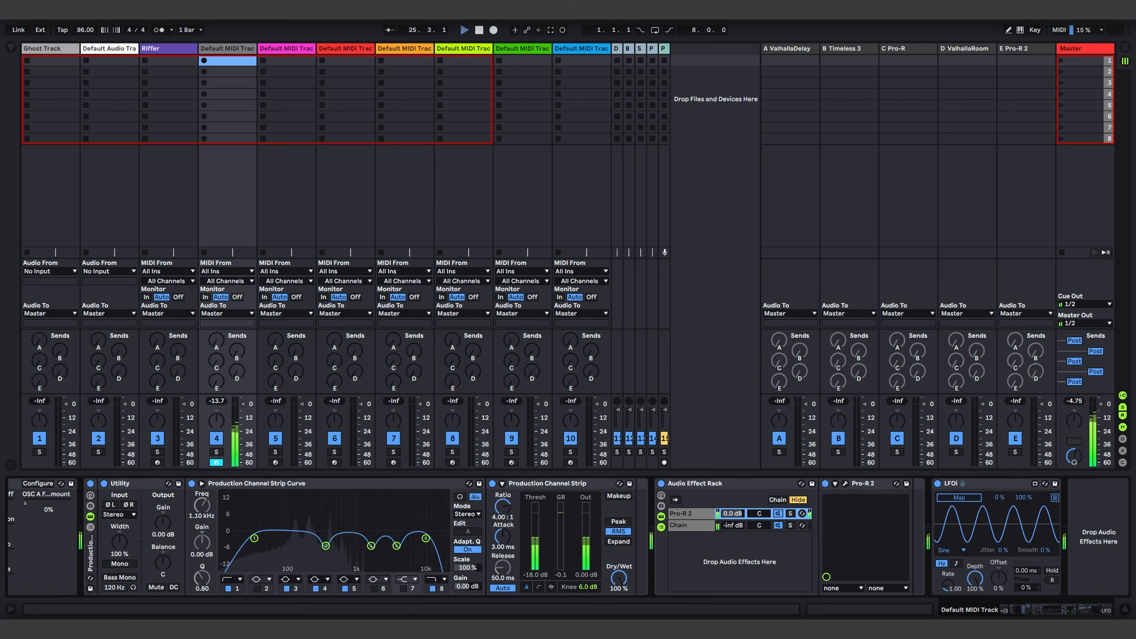
pyautogui.click(953, 550)
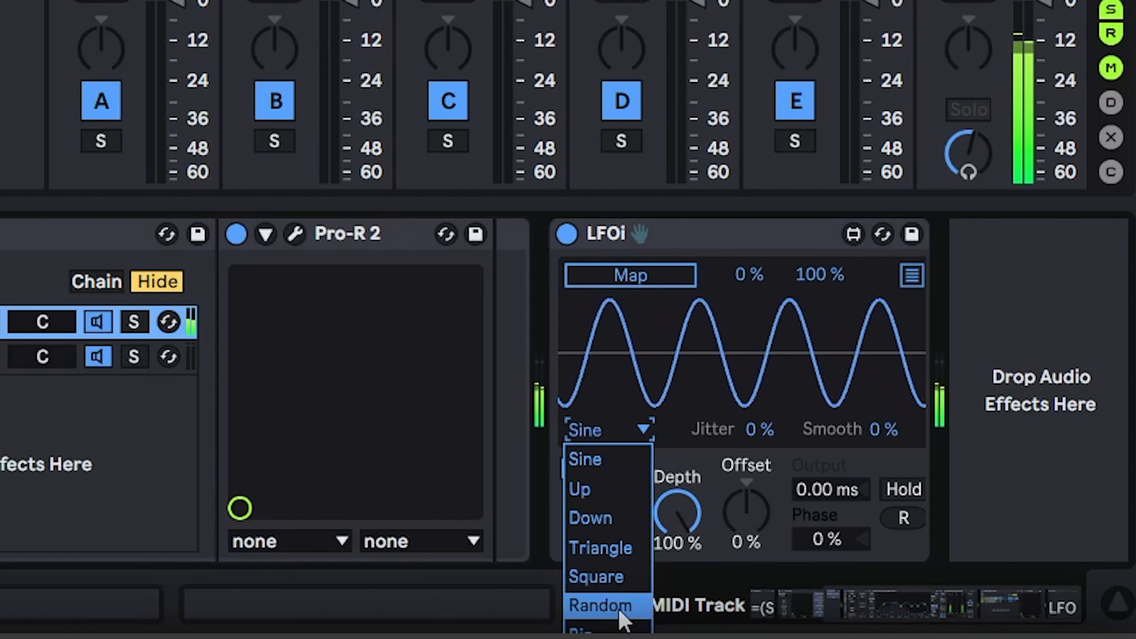
pyautogui.click(625, 620)
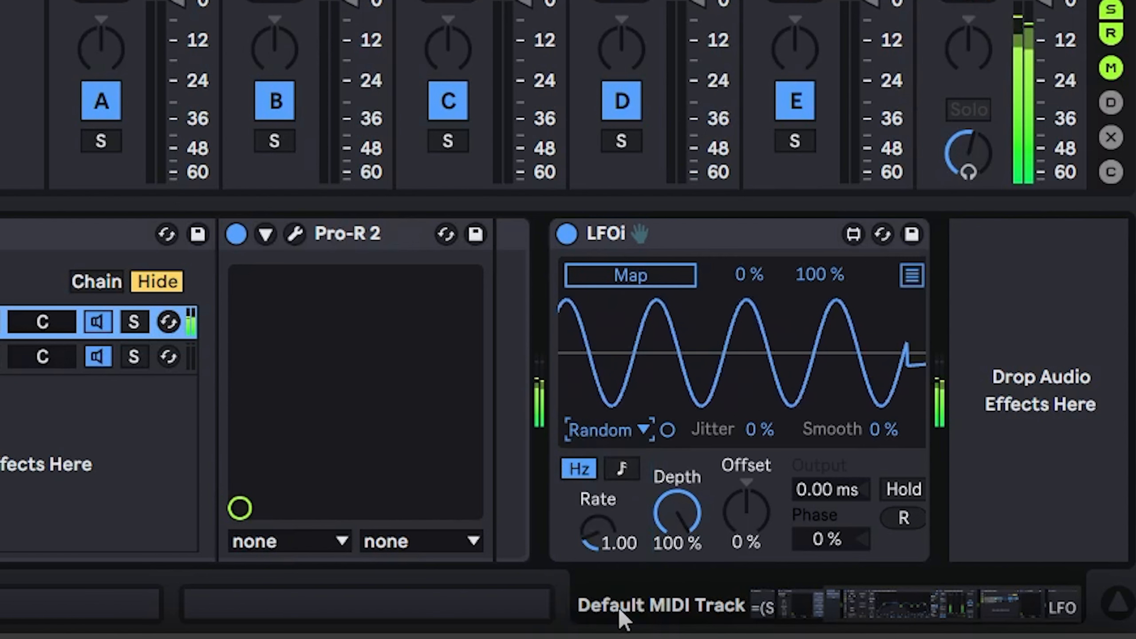
pyautogui.click(668, 431)
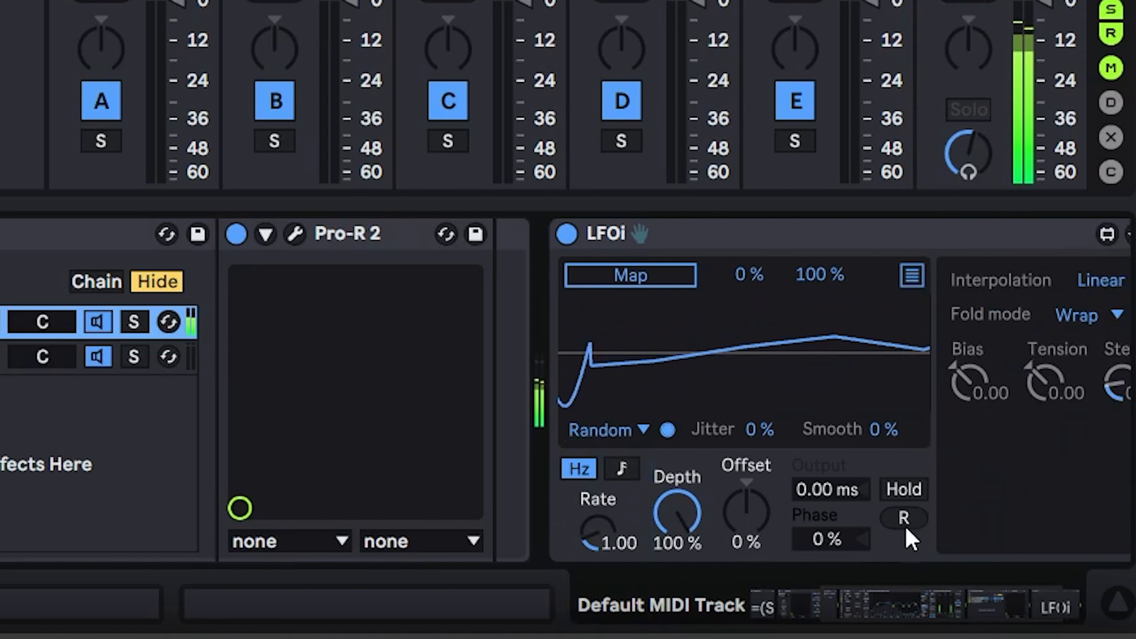
pyautogui.moveTo(935, 603); pyautogui.dragTo(1087, 592)
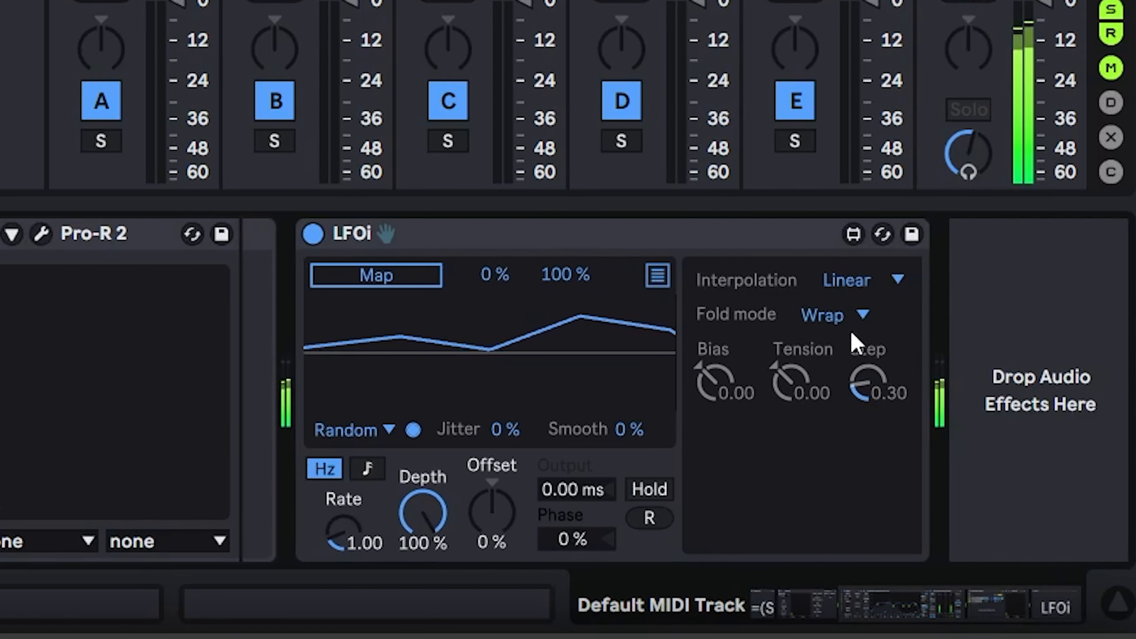
# - Set the LFOi interpolation to Cosine and lower its rate to 0.22 Hz
pyautogui.click(836, 279)
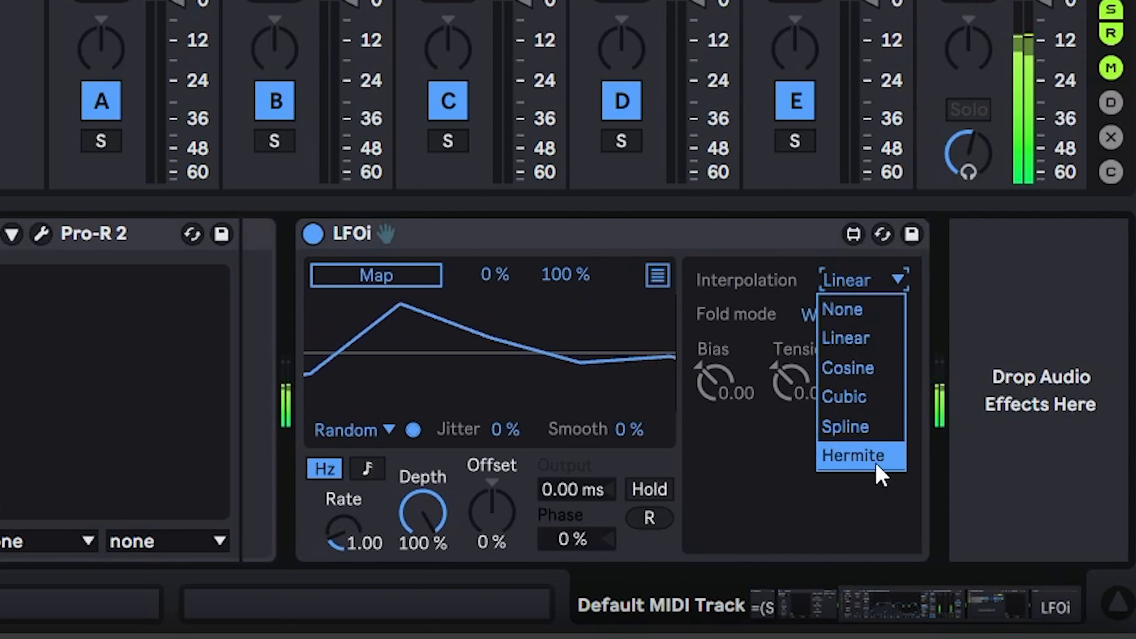
pyautogui.click(875, 367)
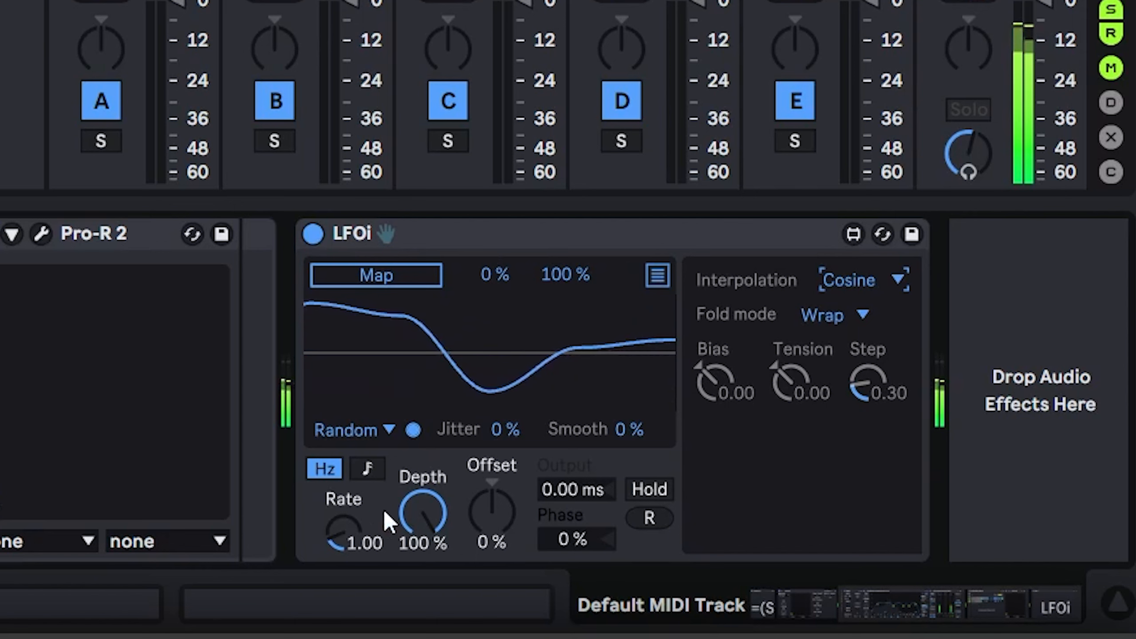
pyautogui.moveTo(342, 544)
pyautogui.mouseDown()
pyautogui.moveTo(342, 488)
pyautogui.moveTo(342, 552)
pyautogui.mouseUp()
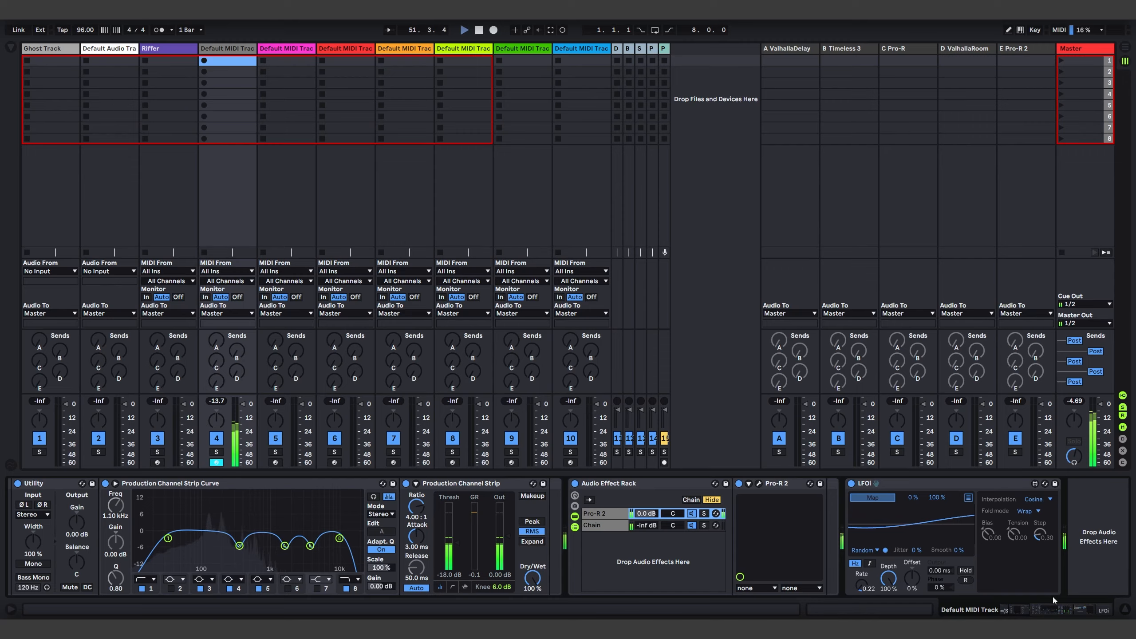
# - Map the LFOi to Current's Filter 1 Cutoff at 59.8% depth, and duplicate the LFOi device
pyautogui.click(1024, 613)
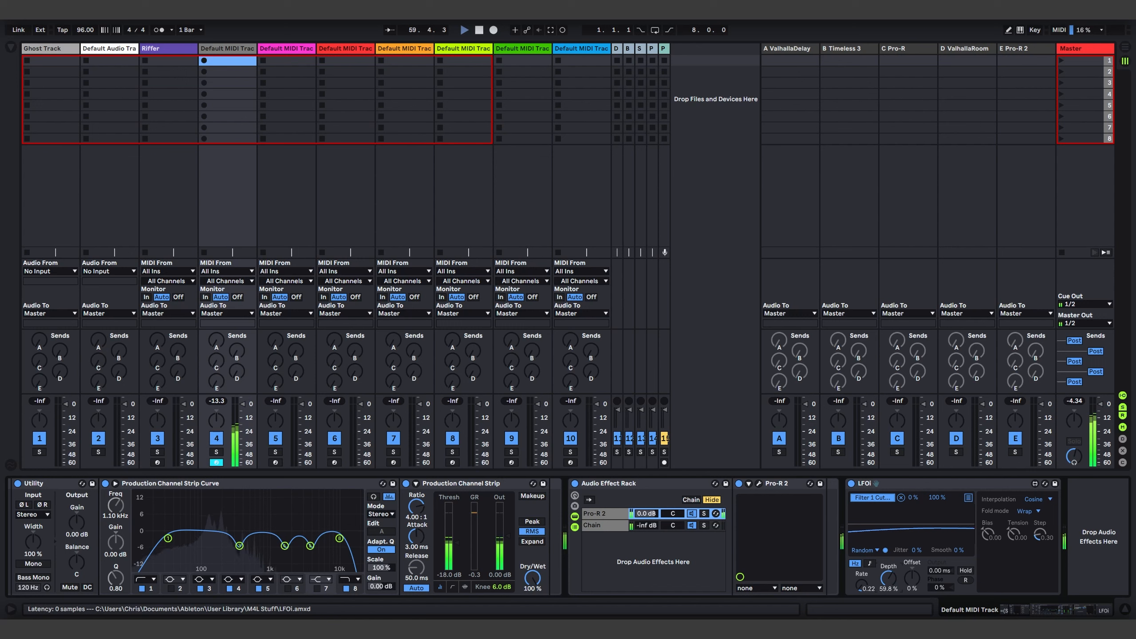
pyautogui.click(906, 482)
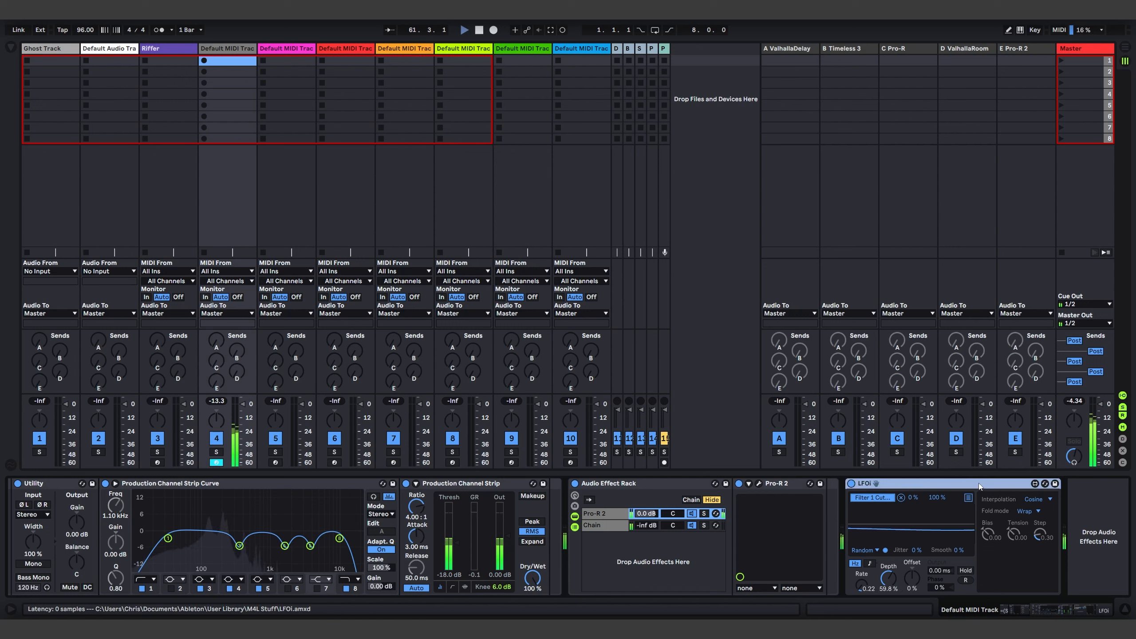
pyautogui.hotkey('ctrl', 'd')
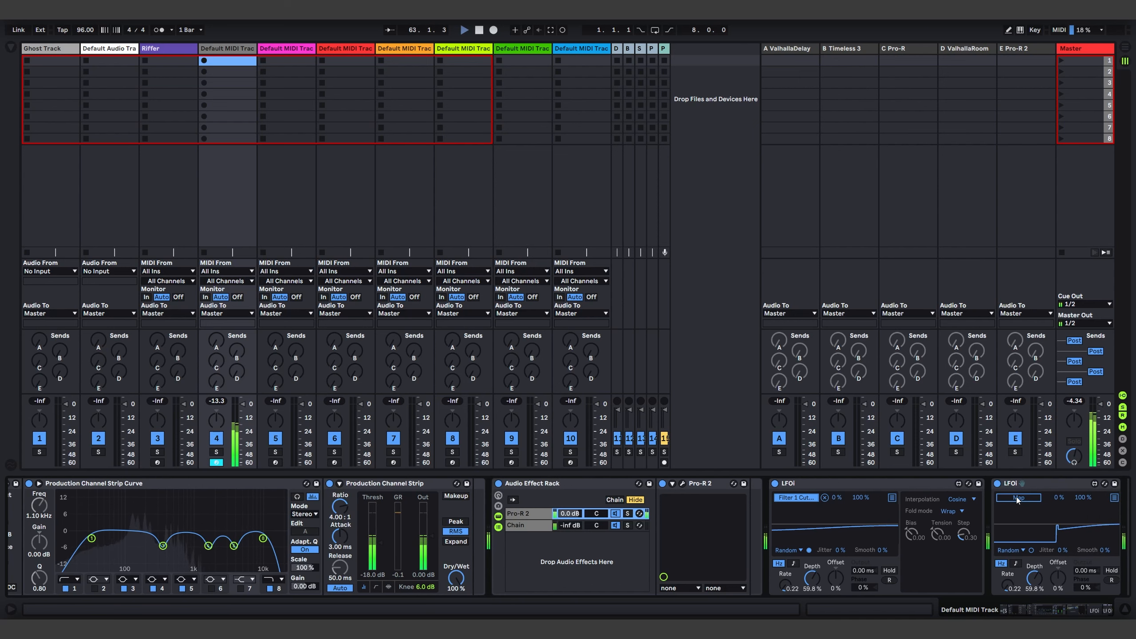
# - Map the duplicated LFOi to Current's OSC A Position and set its depth to 81.9%
pyautogui.click(1047, 497)
pyautogui.moveTo(1042, 603); pyautogui.dragTo(982, 613)
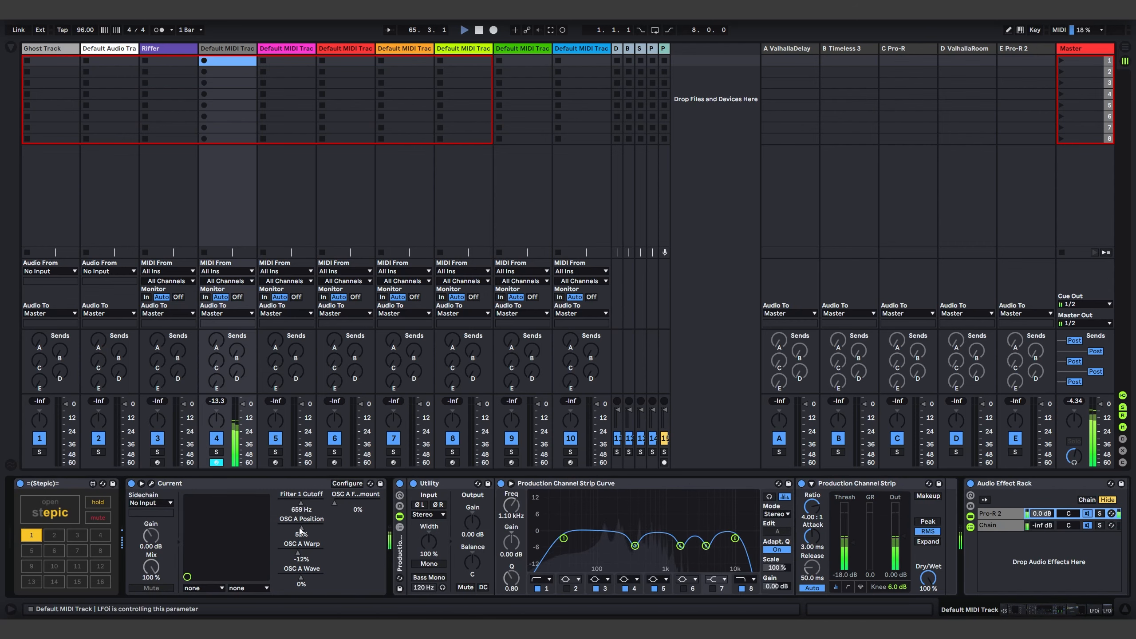
pyautogui.moveTo(1061, 611); pyautogui.dragTo(1111, 611)
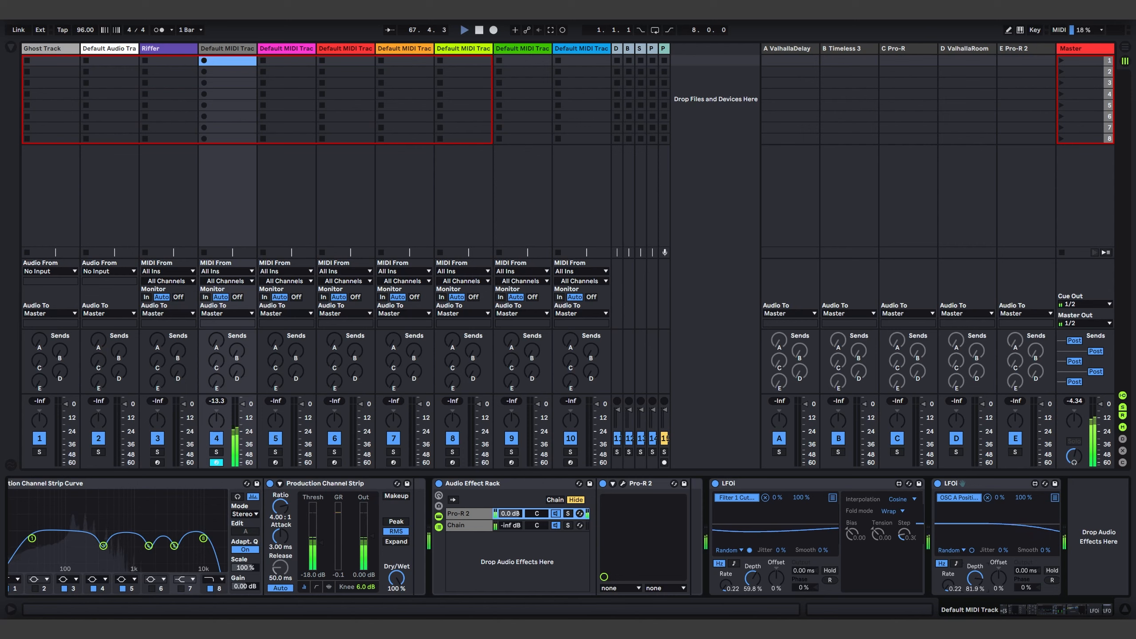
# - Lower the rate of the filter cutoff LFOi to 0.16 Hz and of the OSC A Position LFOi to 0.11 Hz
pyautogui.moveTo(1063, 609); pyautogui.dragTo(1004, 608)
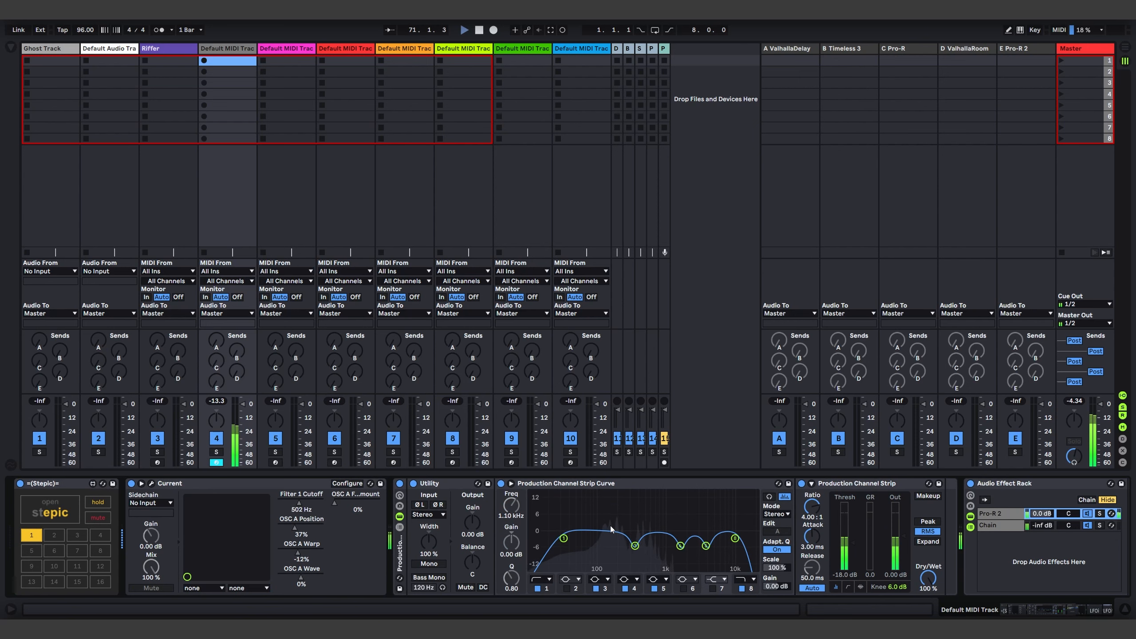
pyautogui.moveTo(1025, 604); pyautogui.dragTo(1073, 610)
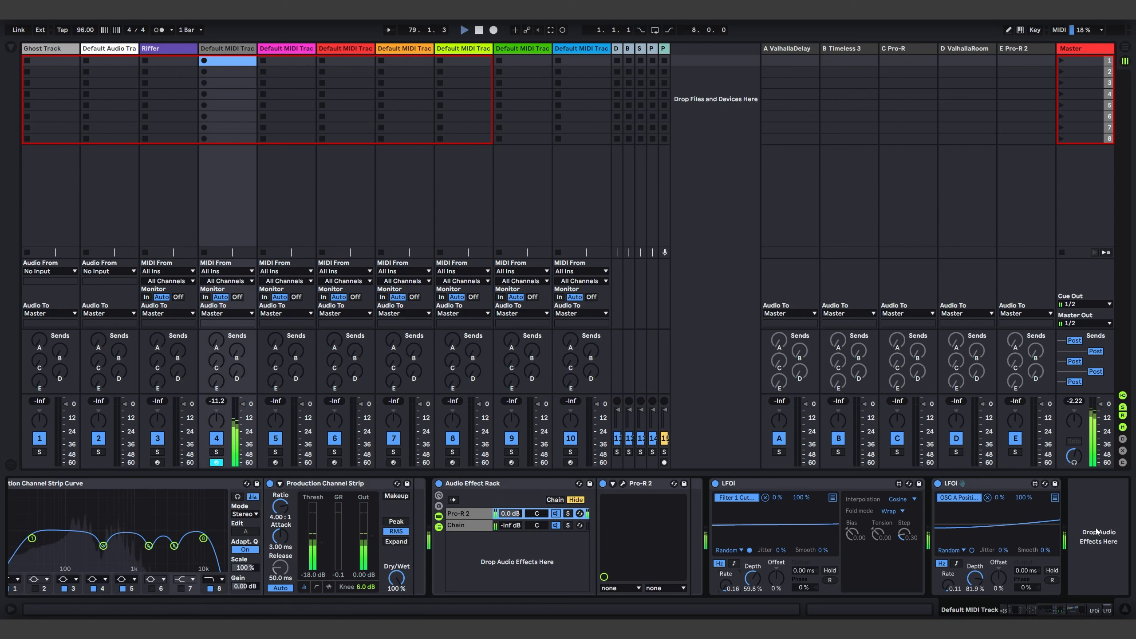
# - Duplicate the OSC A Position LFOi and map the copy to Current's OSC A Warp
pyautogui.click(1009, 486)
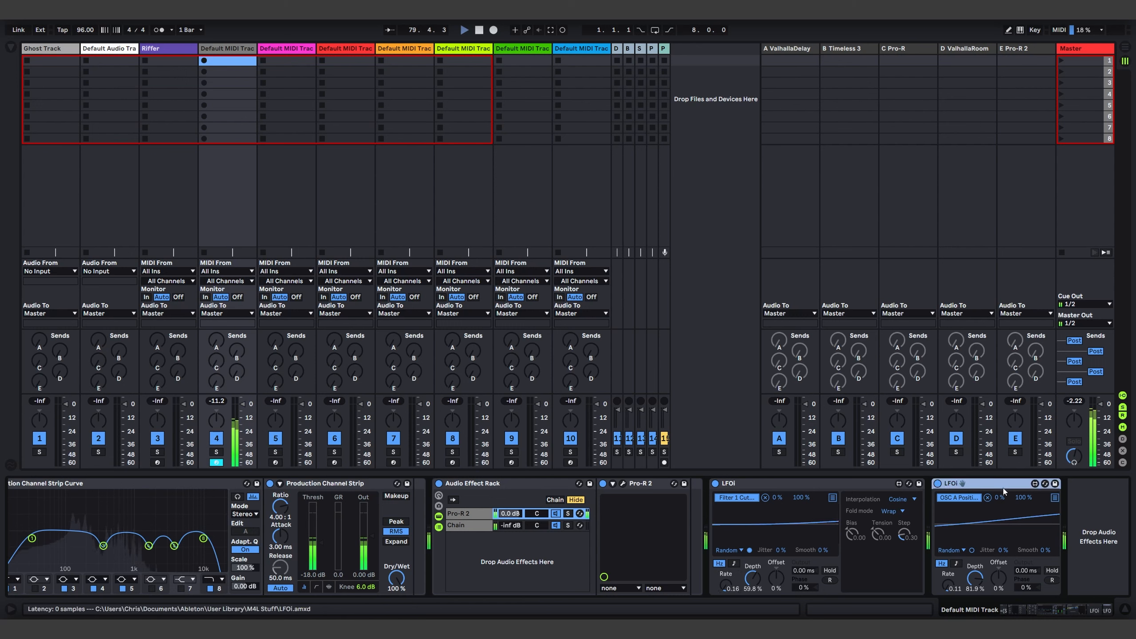
pyautogui.hotkey('ctrl', 'd')
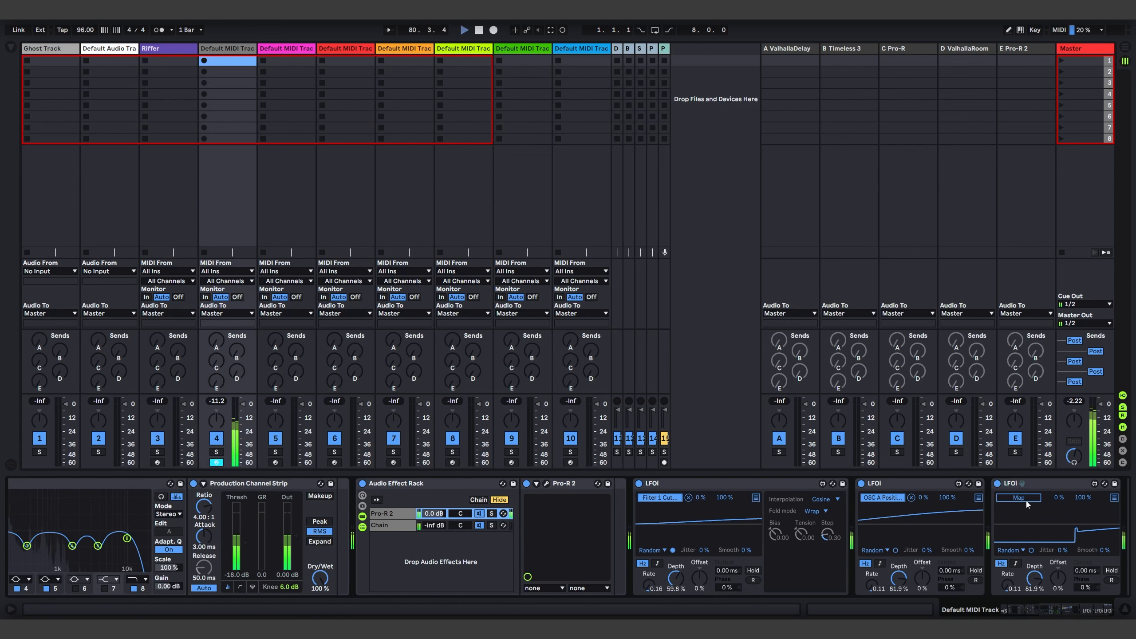
pyautogui.click(1047, 498)
pyautogui.moveTo(1056, 610); pyautogui.dragTo(1011, 614)
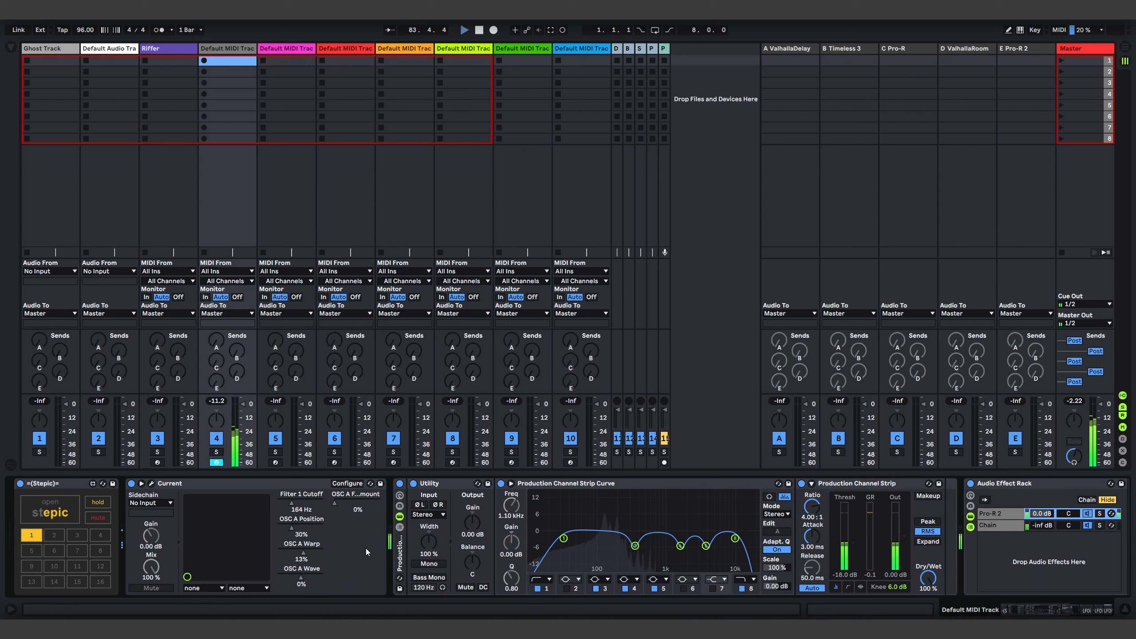
pyautogui.click(1059, 613)
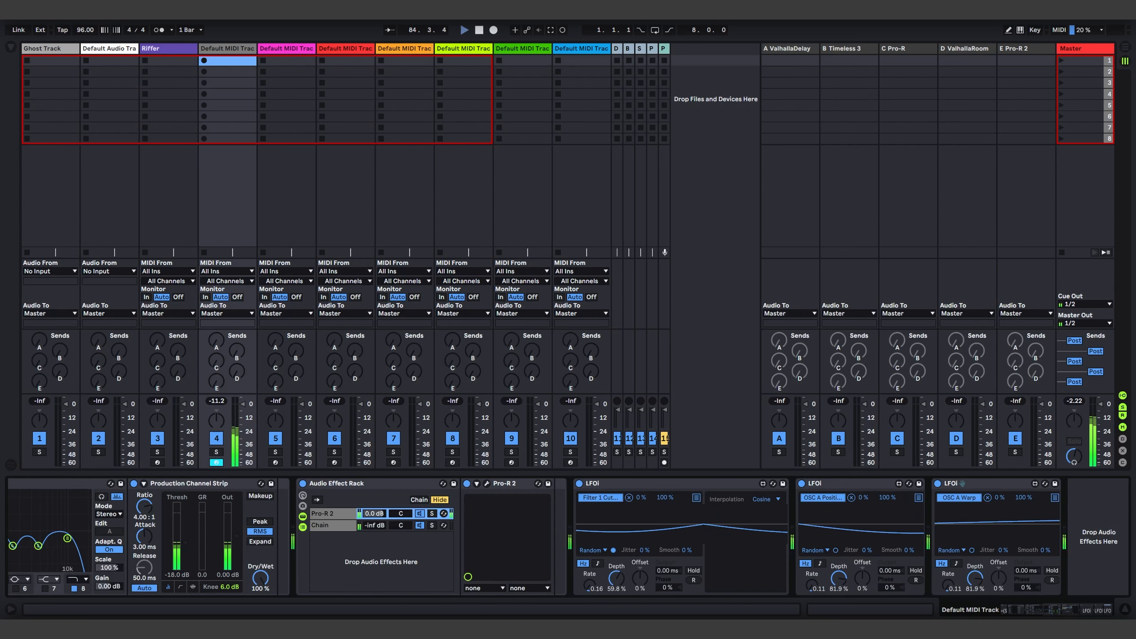
# - View the filter cutoff LFOi's list of additional mapping slots, and hide it again
pyautogui.click(696, 497)
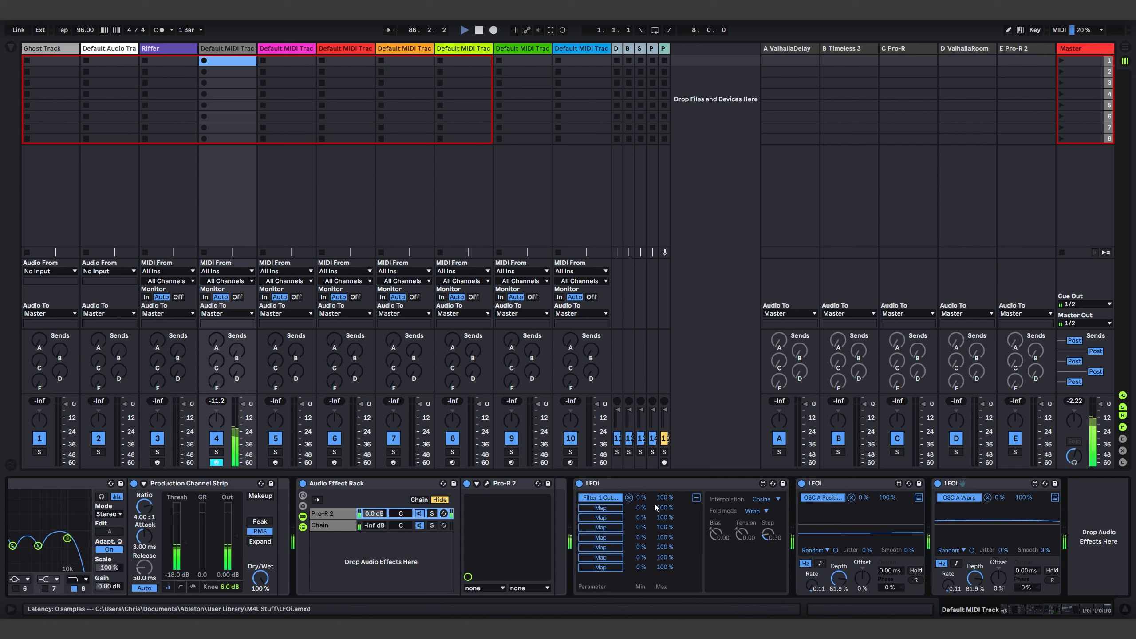
pyautogui.click(696, 497)
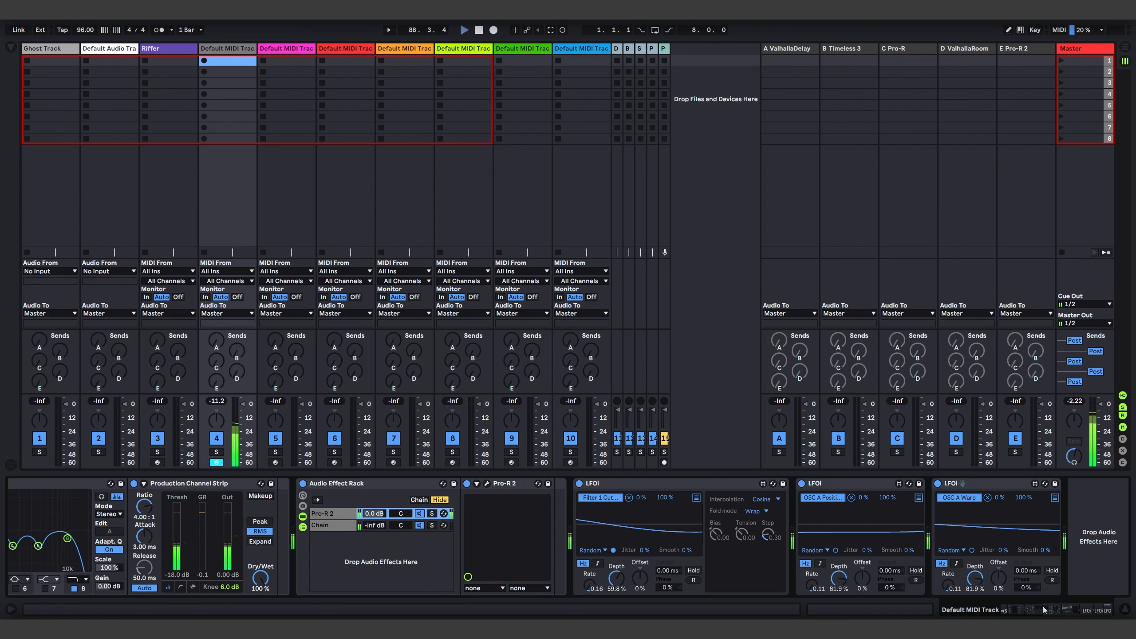
pyautogui.moveTo(1043, 606); pyautogui.dragTo(1004, 620)
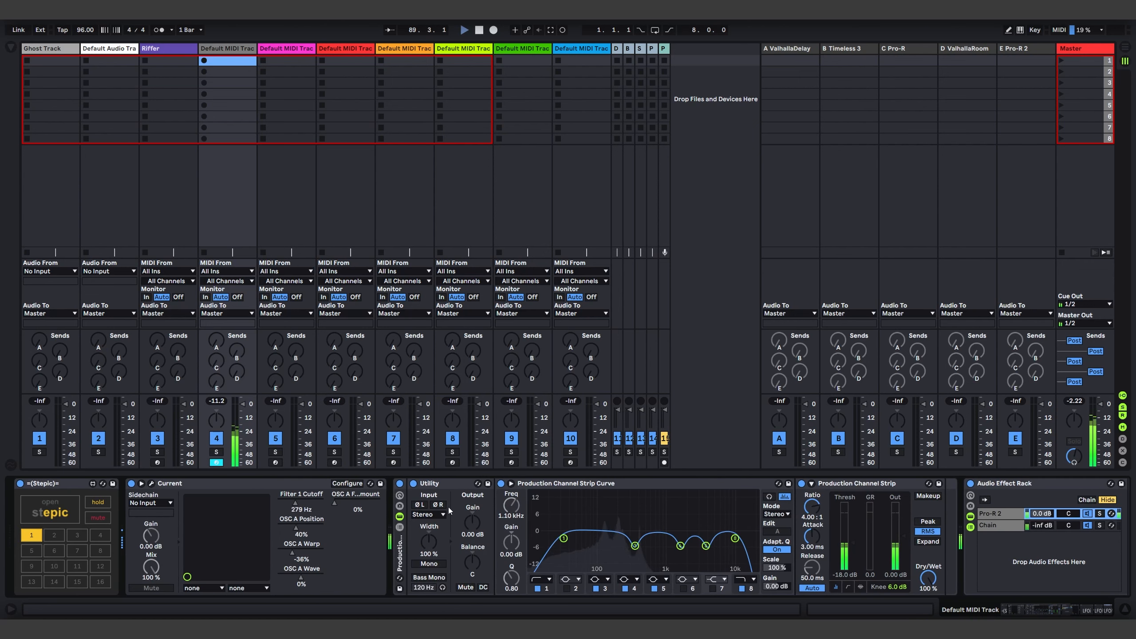
pyautogui.click(351, 483)
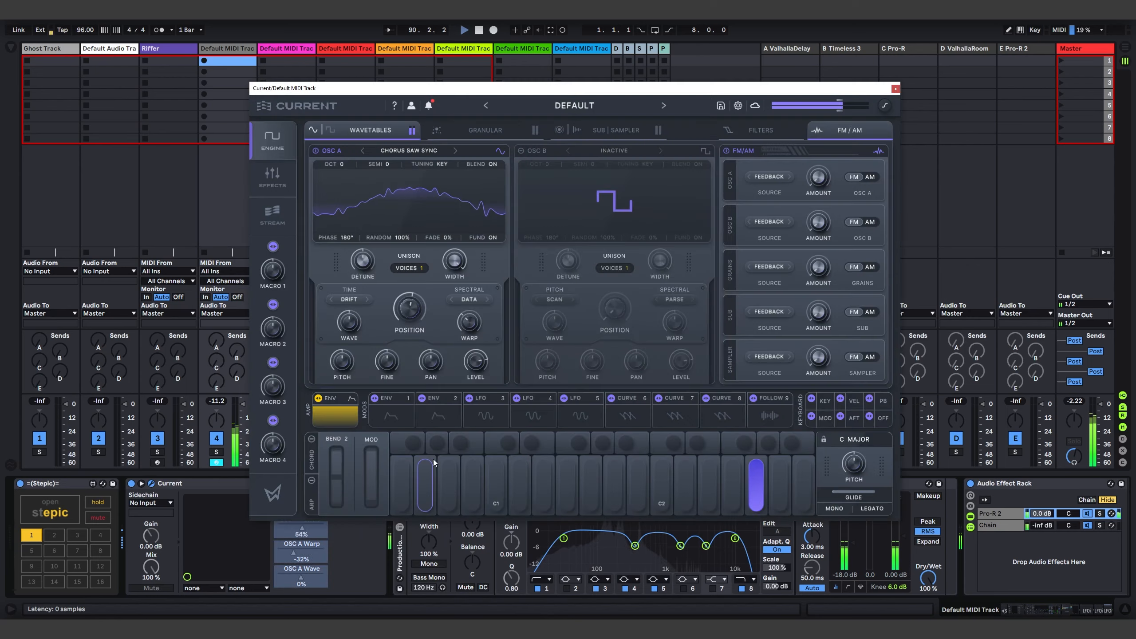
pyautogui.moveTo(491, 89); pyautogui.dragTo(464, 103)
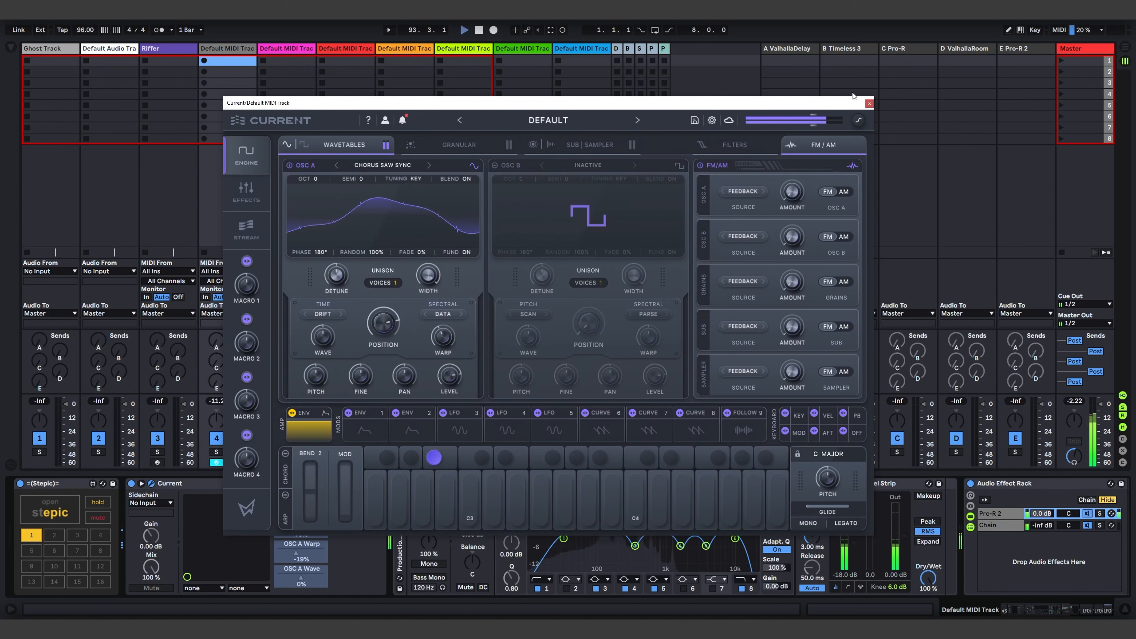
pyautogui.click(869, 104)
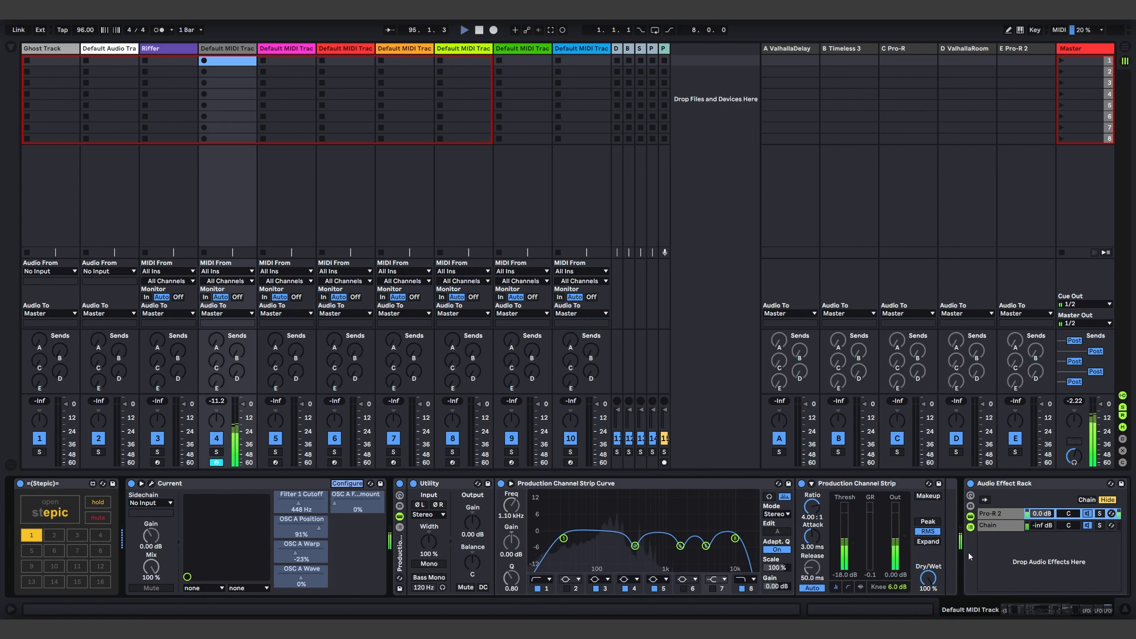
# - Duplicate the OSC A Warp LFOi, map the copy to Current's OSC A FM Amount and leave Configure mode
pyautogui.click(1092, 612)
pyautogui.click(962, 485)
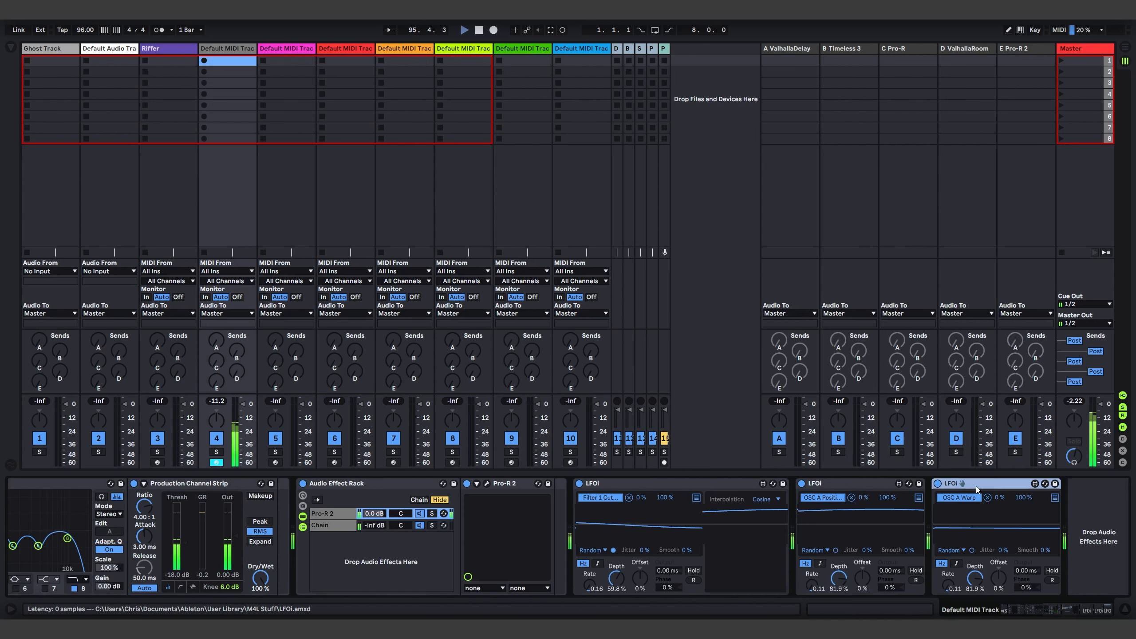
pyautogui.hotkey('ctrl', 'd')
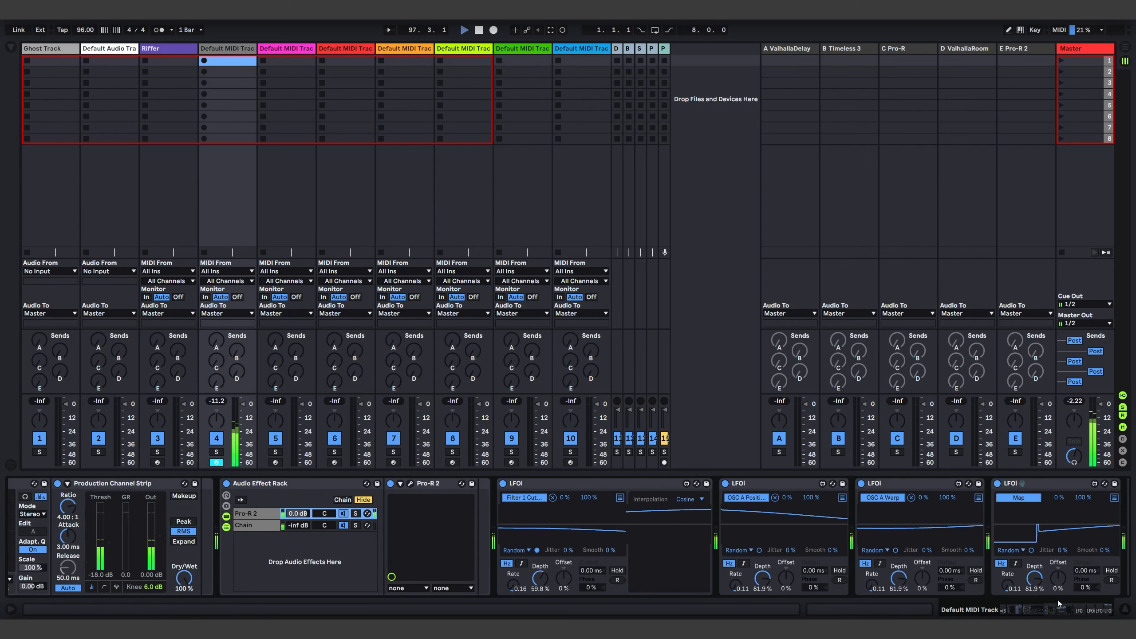
pyautogui.click(987, 611)
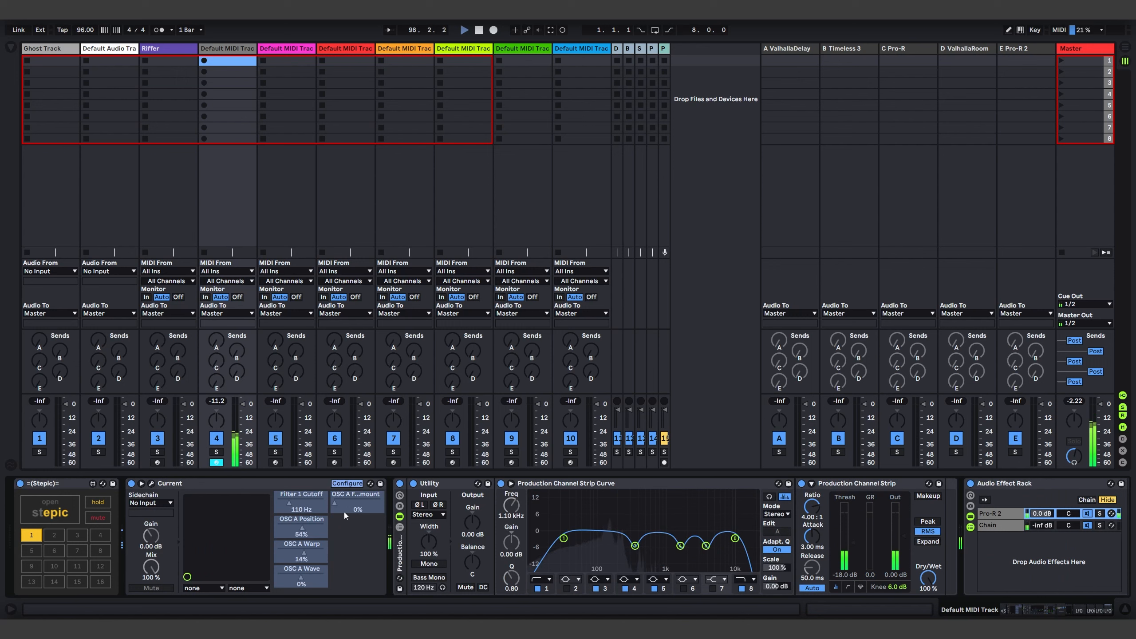
pyautogui.moveTo(336, 504); pyautogui.dragTo(357, 492)
pyautogui.click(352, 483)
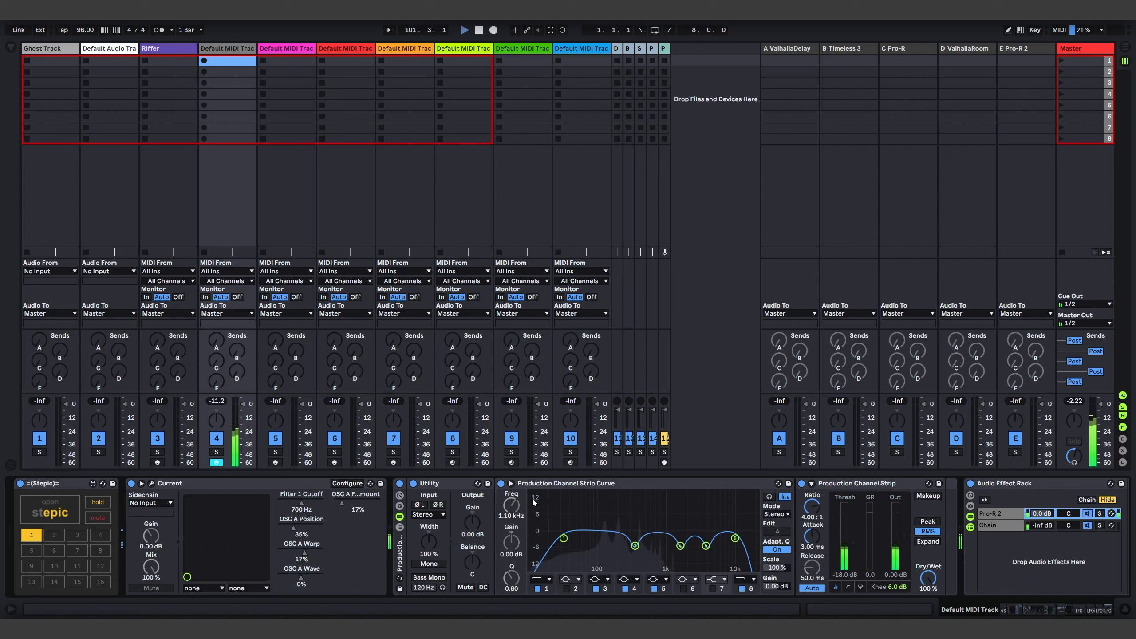
# - Route the audio output of track 4 to the Pad Bus
pyautogui.click(219, 316)
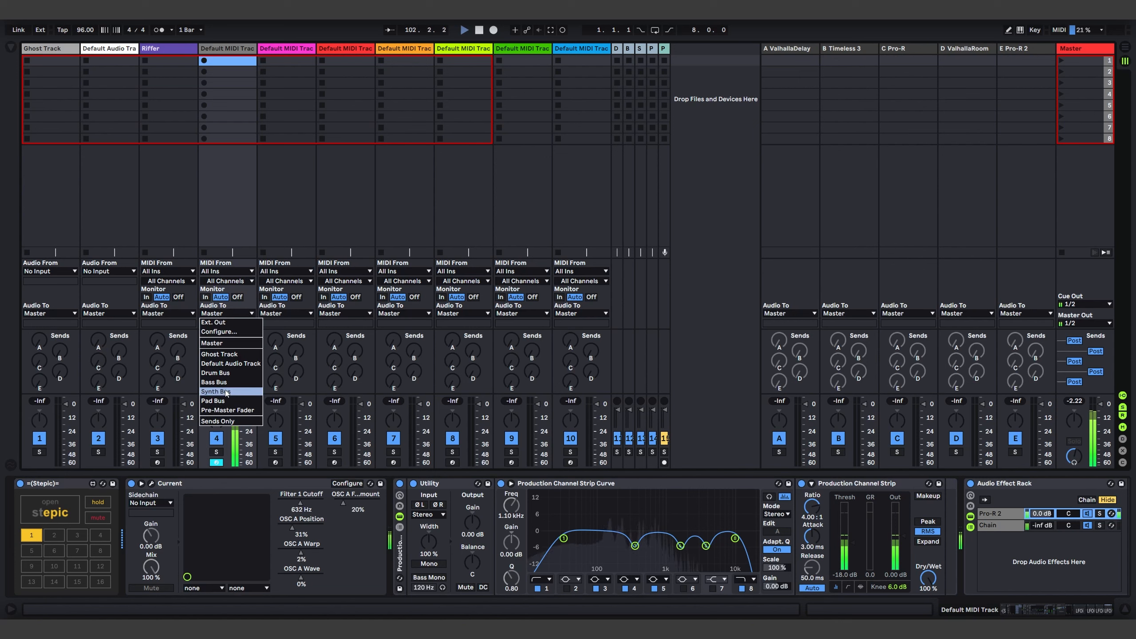
pyautogui.click(224, 393)
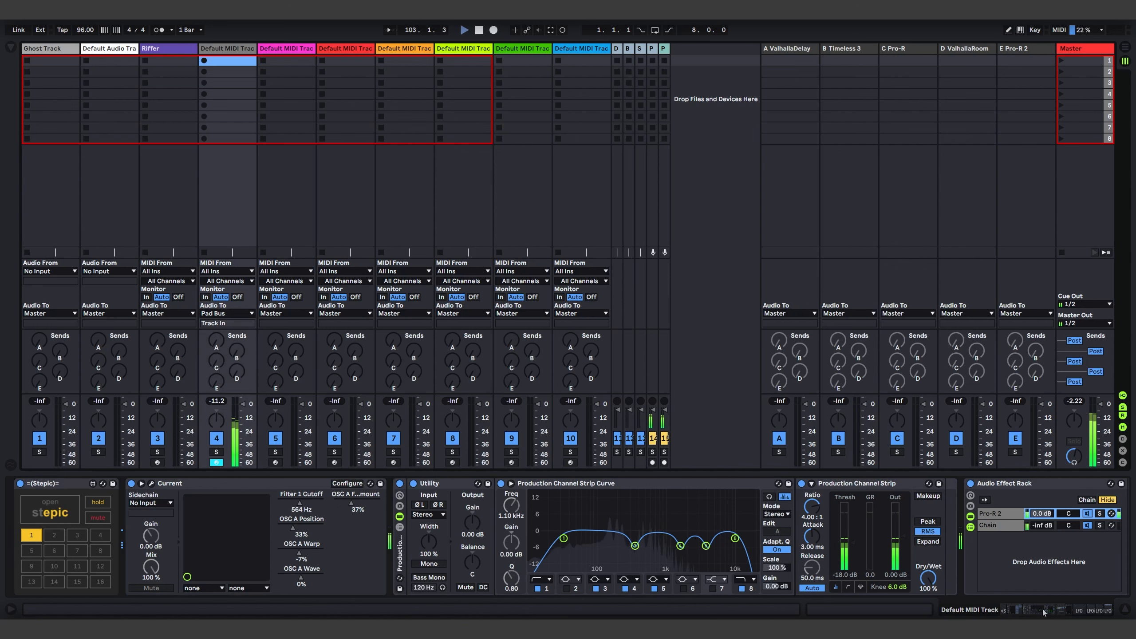
pyautogui.moveTo(1043, 612)
pyautogui.mouseDown()
pyautogui.moveTo(1095, 611)
pyautogui.moveTo(1044, 619)
pyautogui.mouseUp()
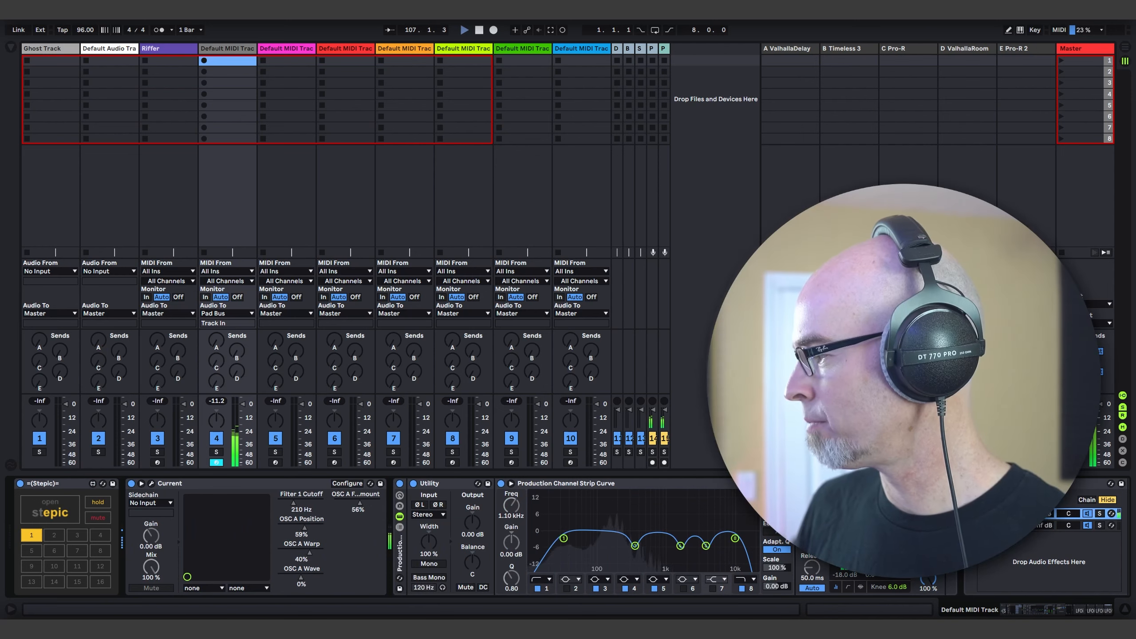
# - View the Stepic sequencer's pattern in its plug-in window, and close the window
pyautogui.click(65, 513)
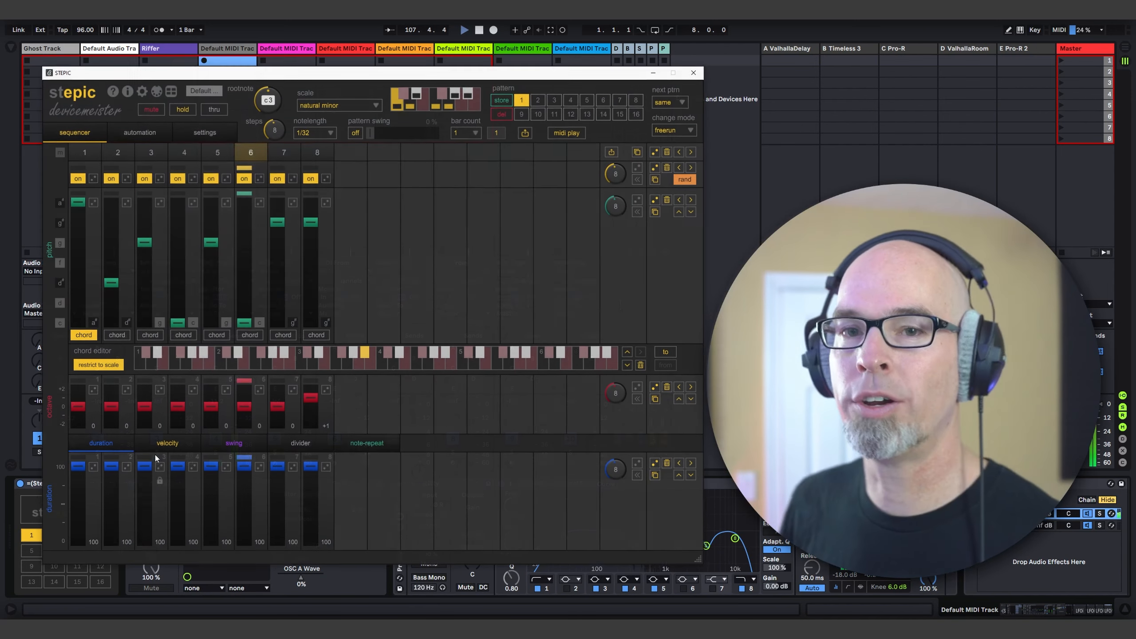
pyautogui.click(694, 73)
# - Set oscillator A's unison to 3 voices in Current, and close the synth window
pyautogui.click(152, 483)
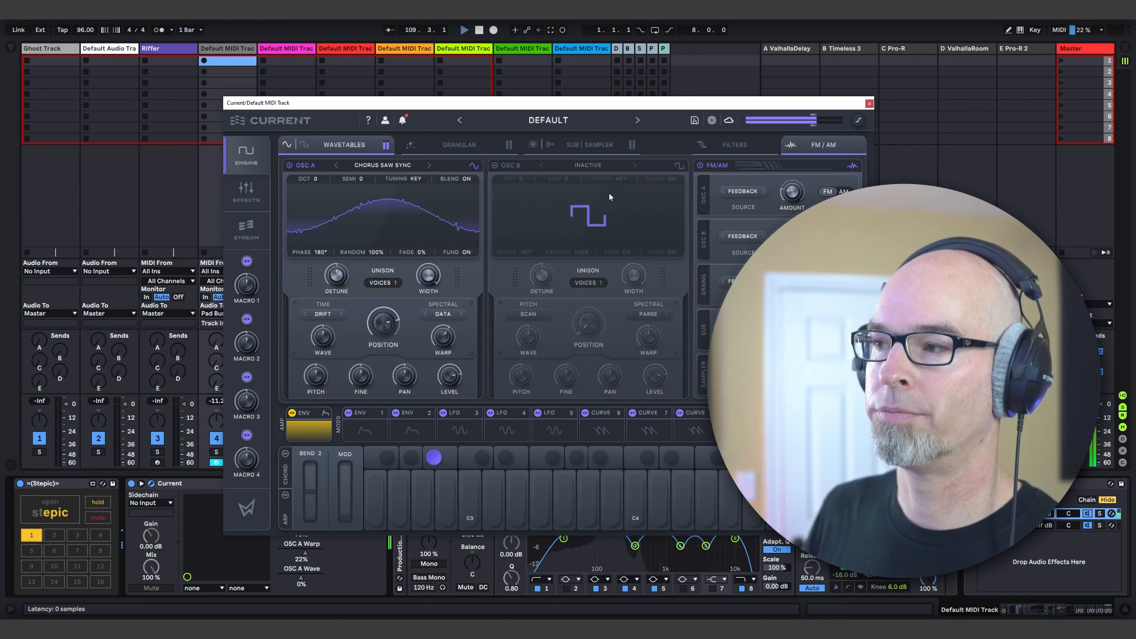
pyautogui.moveTo(465, 102); pyautogui.dragTo(343, 77)
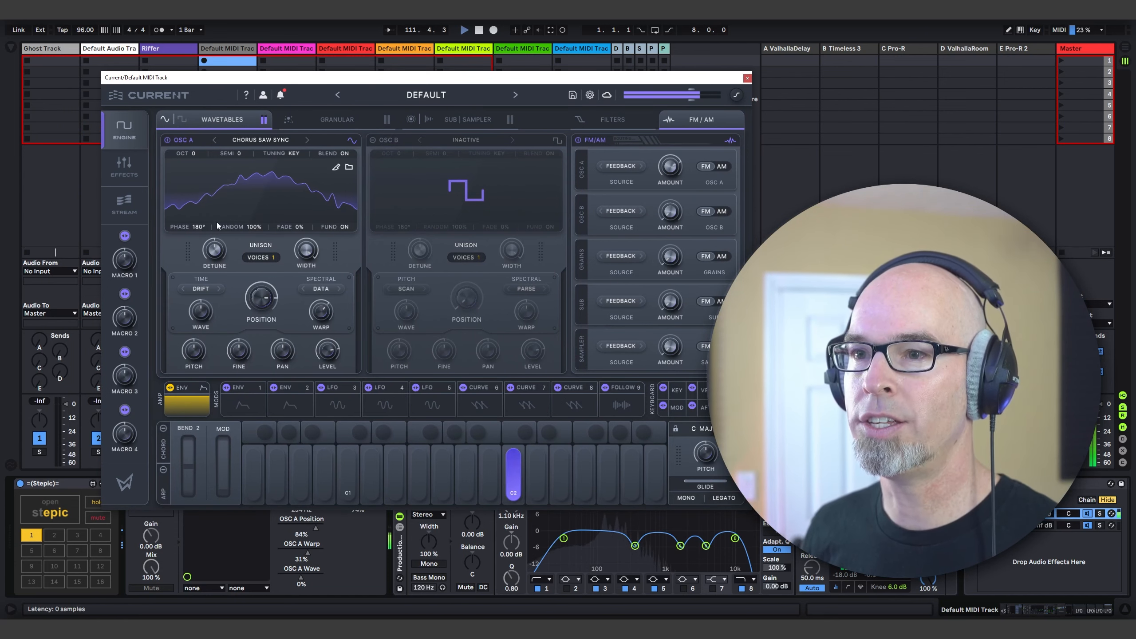
pyautogui.moveTo(272, 251); pyautogui.dragTo(217, 252)
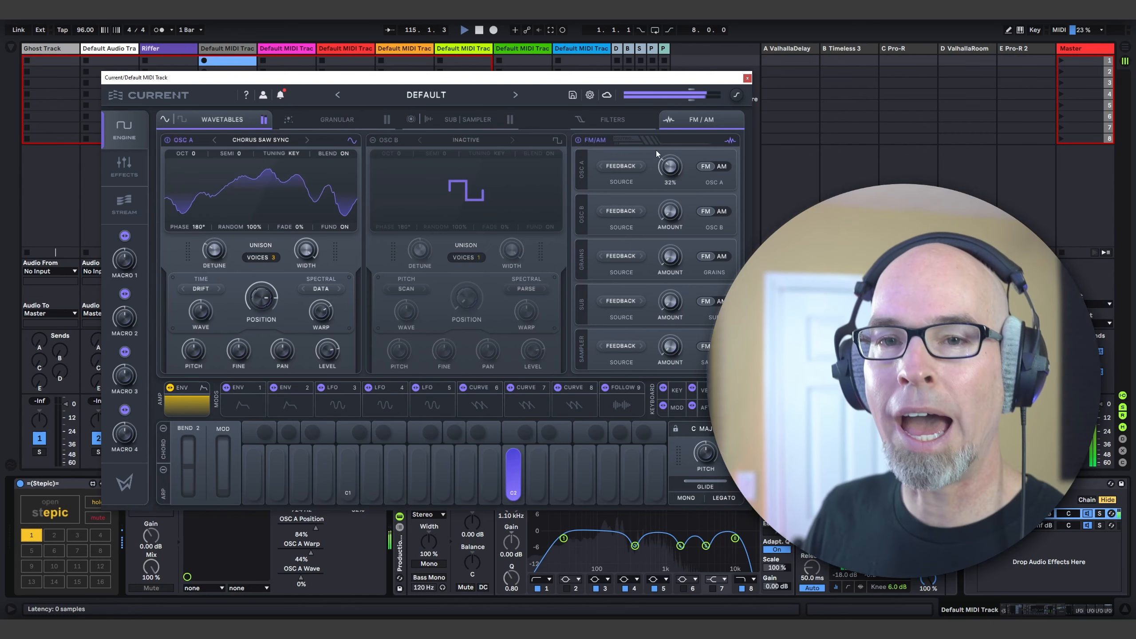
pyautogui.moveTo(521, 81); pyautogui.dragTo(451, 98)
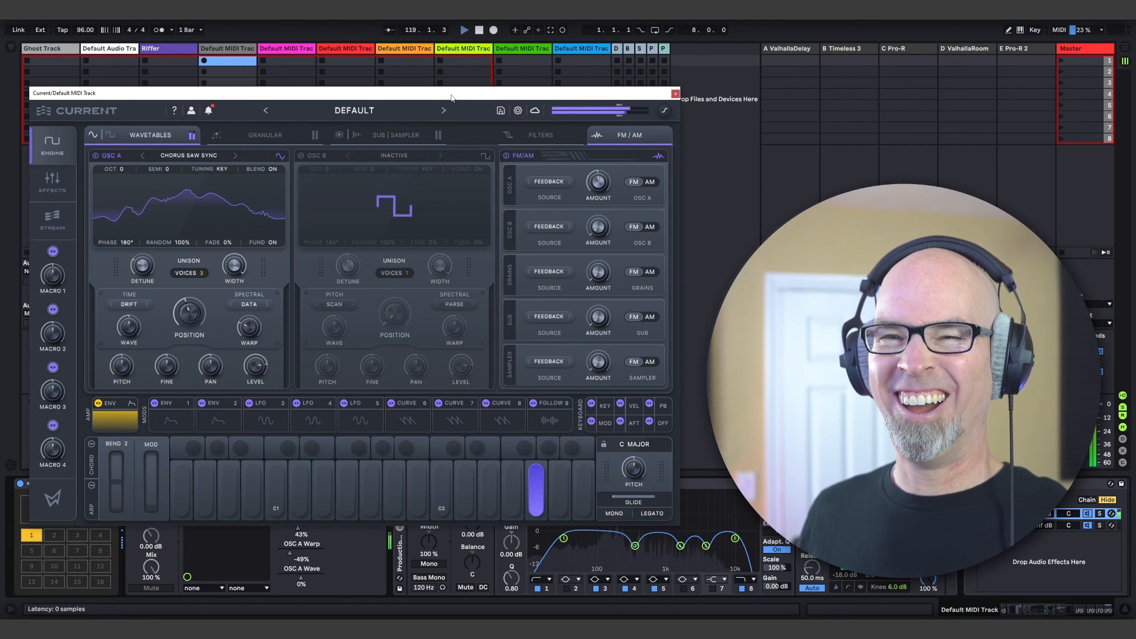
pyautogui.click(676, 95)
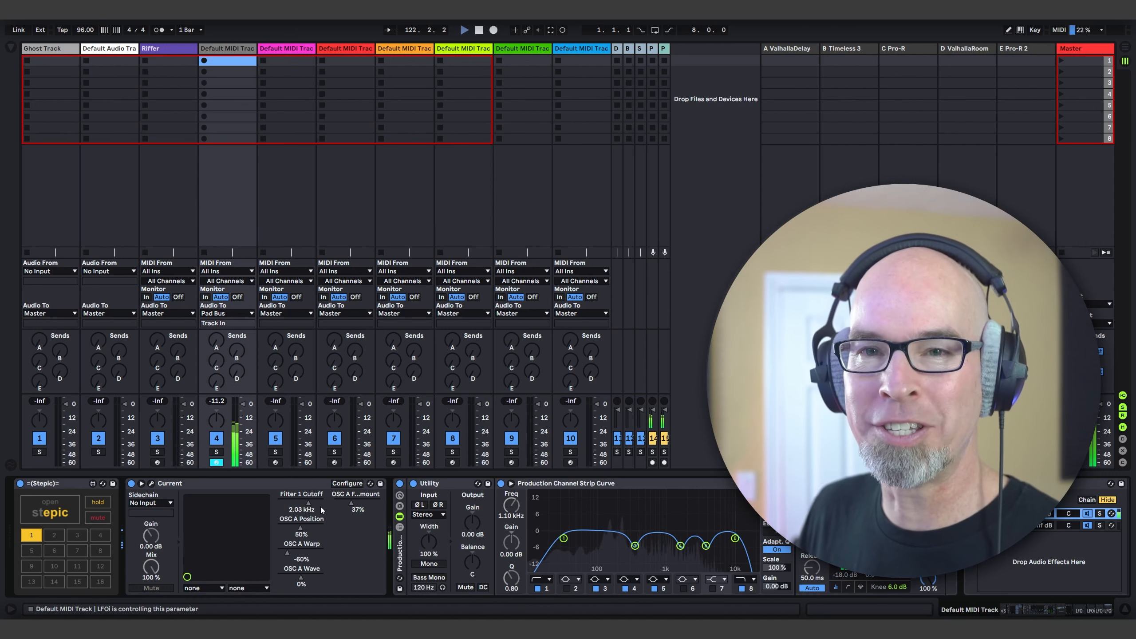
# - Raise track 4's send A to ValhallaDelay to -14.0 dB
pyautogui.moveTo(1065, 611); pyautogui.dragTo(1107, 600)
pyautogui.moveTo(220, 343); pyautogui.dragTo(215, 344)
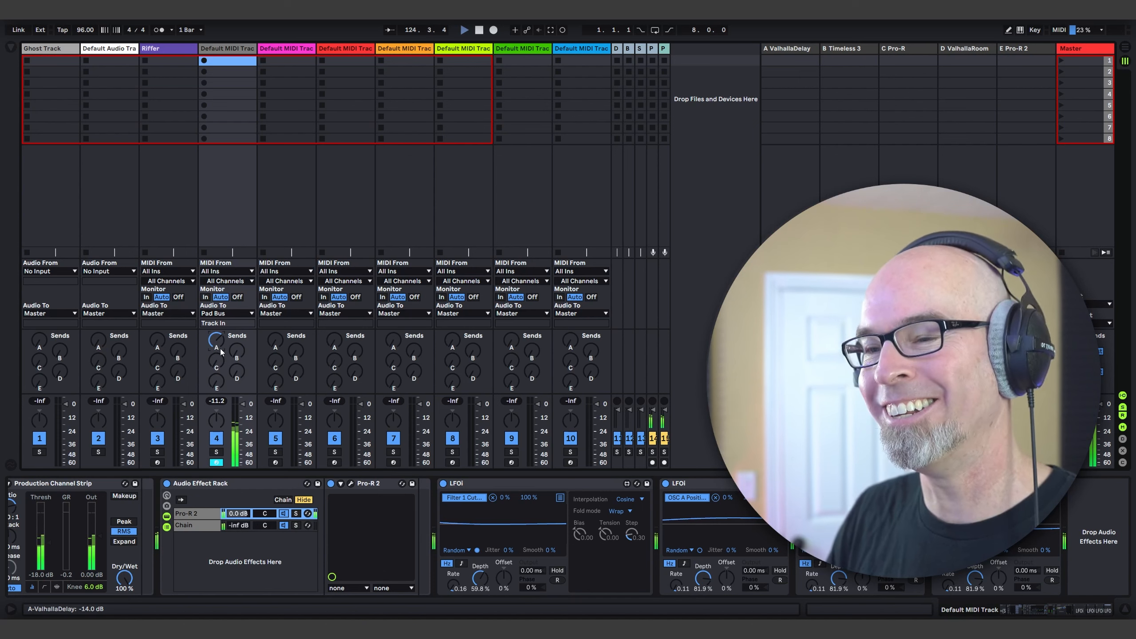
# - Use the second mapping slot of the filter cutoff LFOi to also modulate Current's OSC A Wave
pyautogui.moveTo(1024, 610); pyautogui.dragTo(1104, 611)
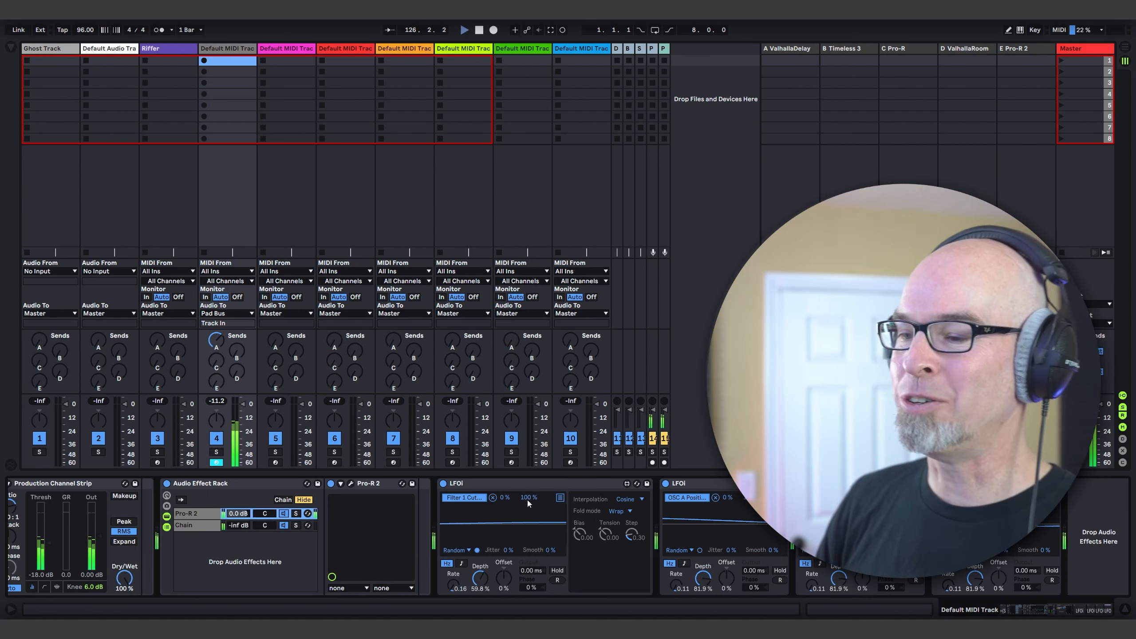
pyautogui.click(559, 498)
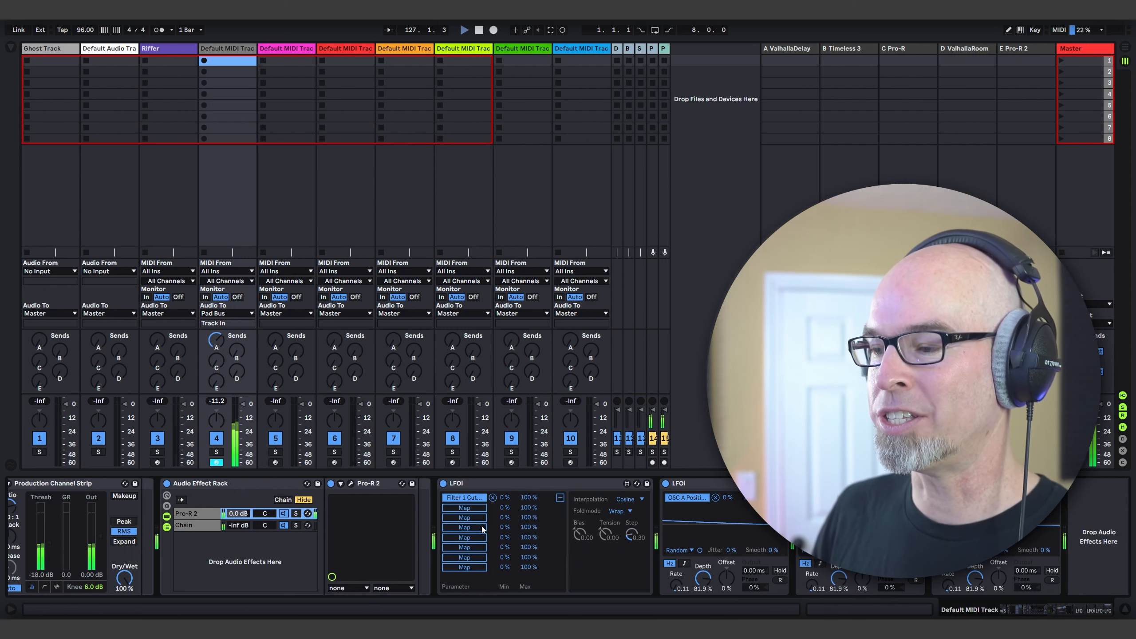
pyautogui.click(466, 510)
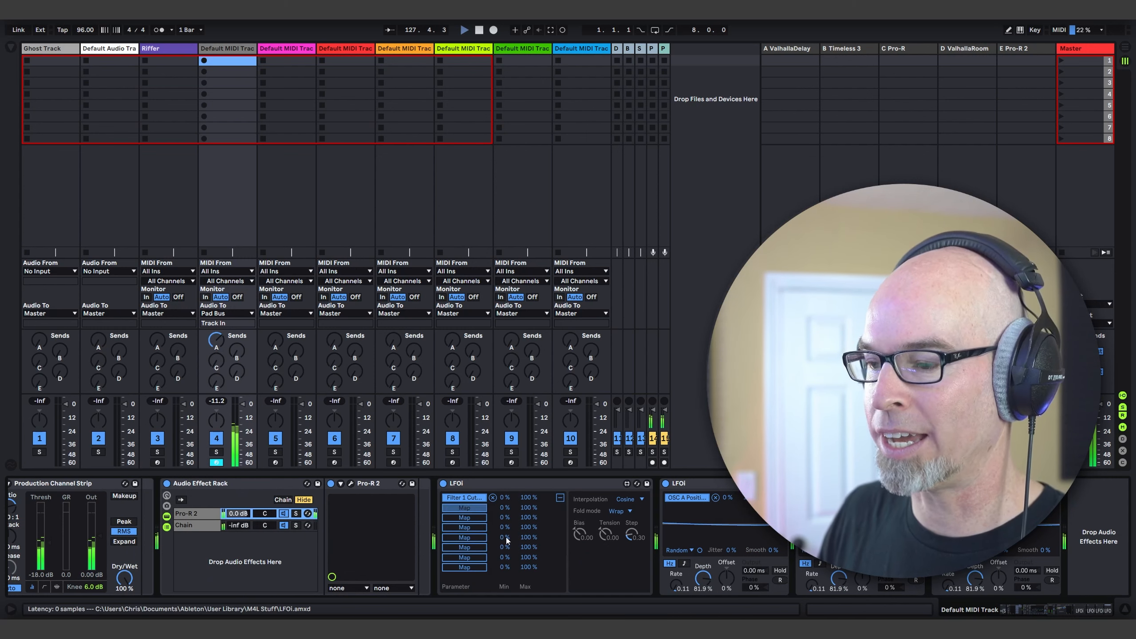
pyautogui.click(1023, 611)
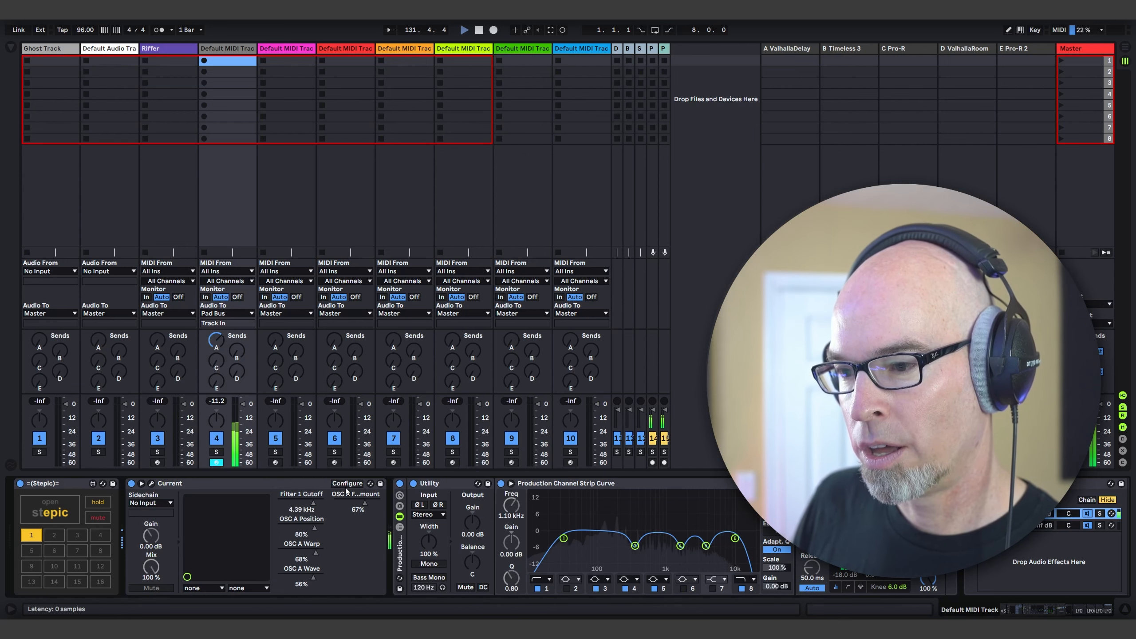
# - Review Current's FM/AM page and modulated parameters, close the synth window, and leave its parameter configure mode
pyautogui.click(152, 483)
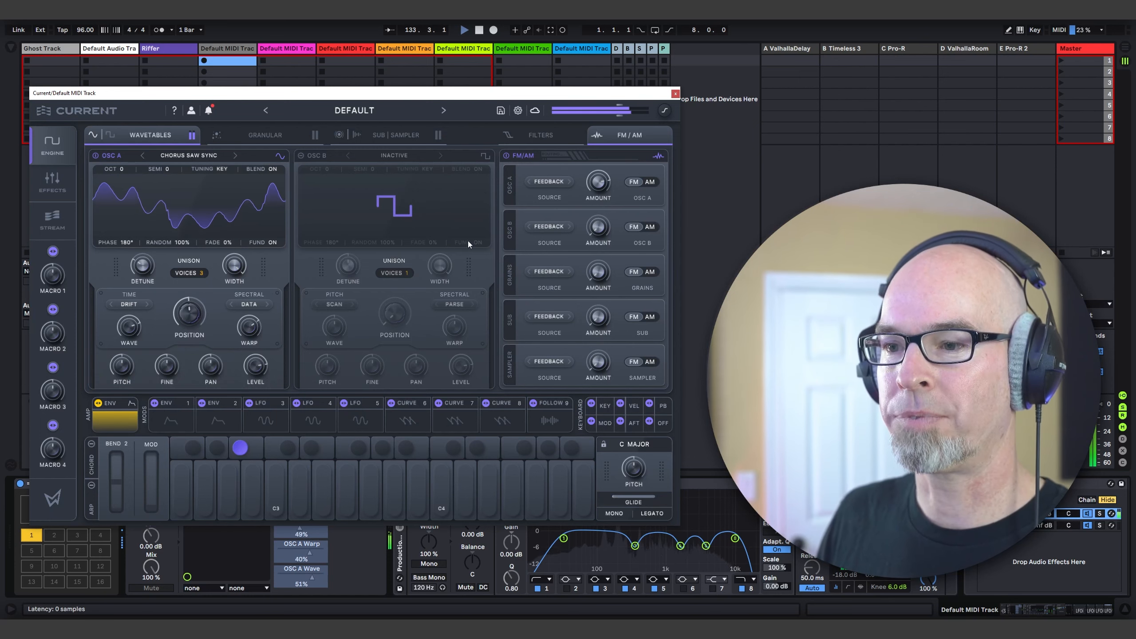
pyautogui.click(674, 94)
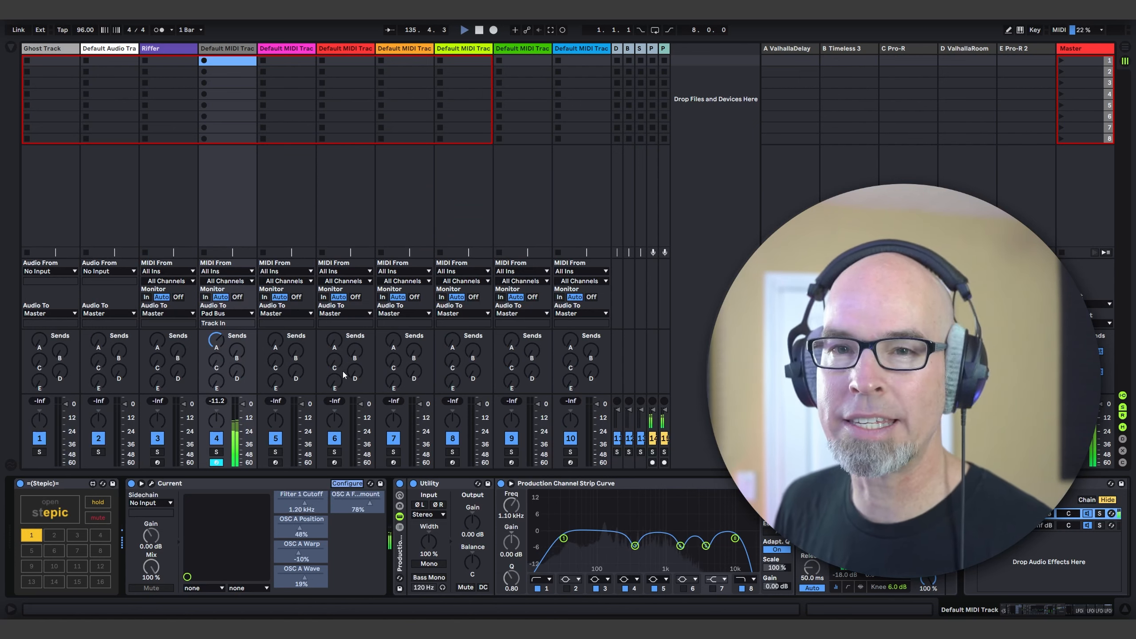
pyautogui.click(351, 484)
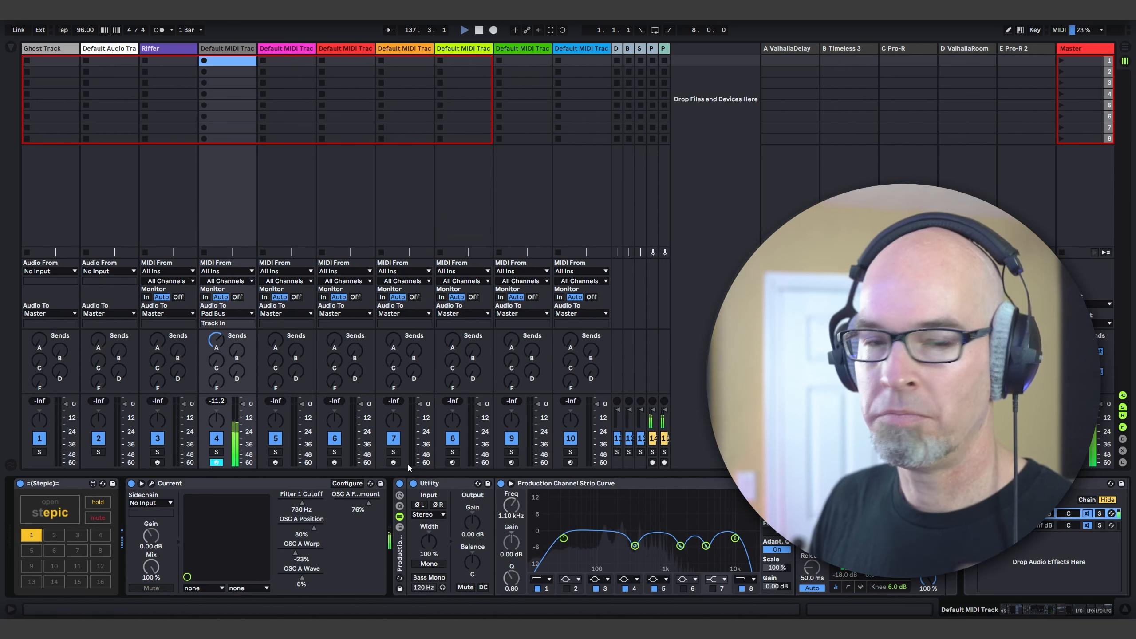
pyautogui.moveTo(1074, 611); pyautogui.dragTo(1002, 616)
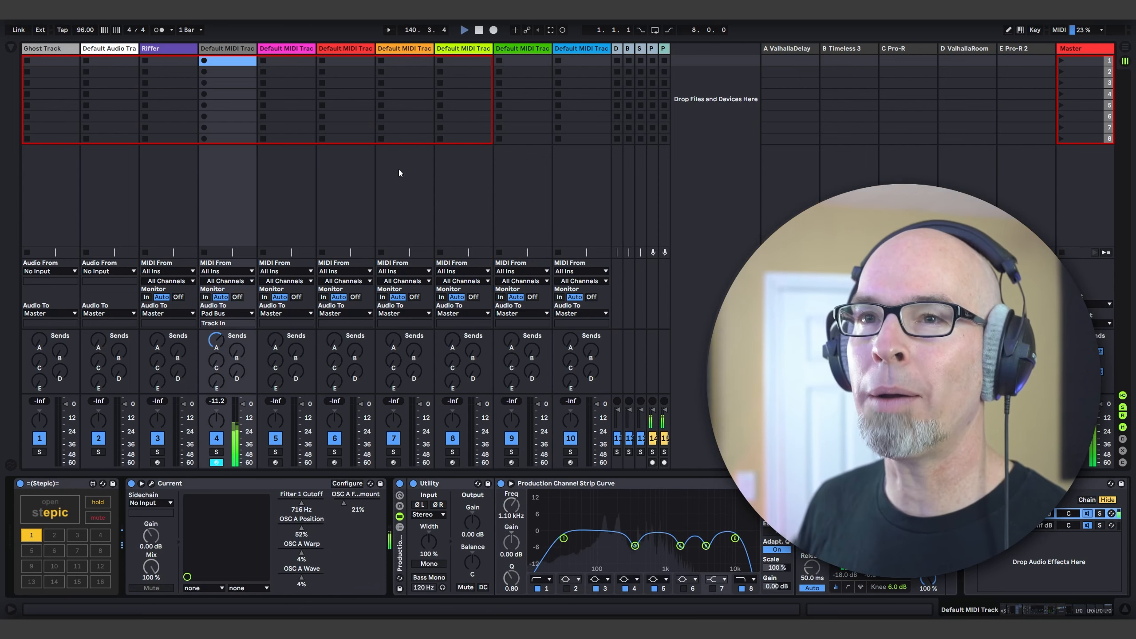
# - Load Hive from the Synths collection onto the fifth track, and hide the browser
pyautogui.click(10, 47)
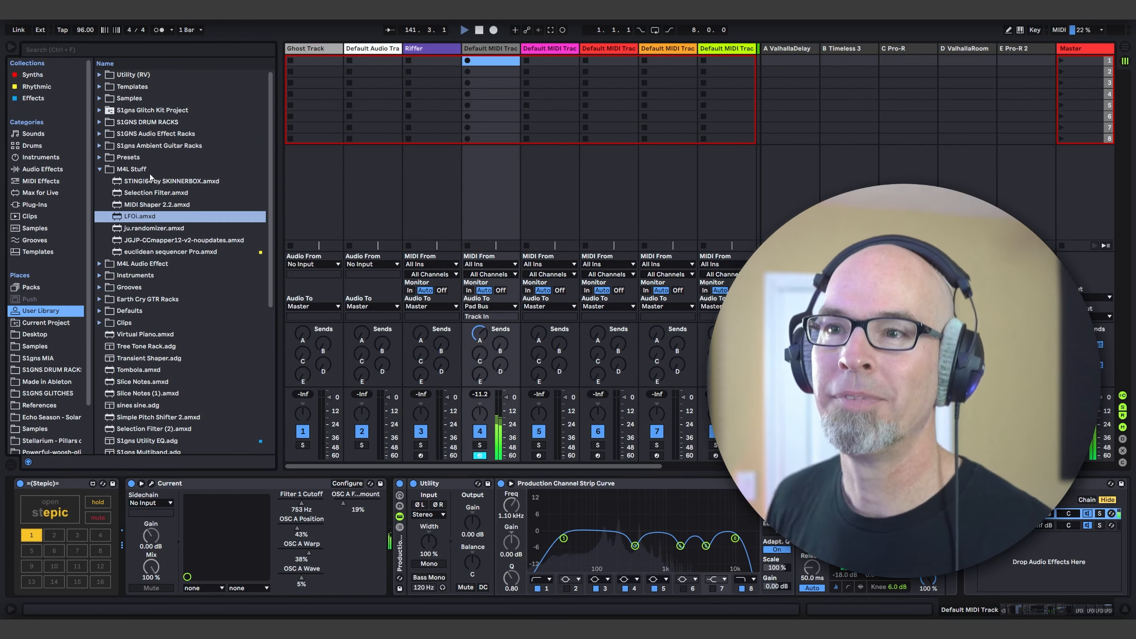
pyautogui.click(35, 72)
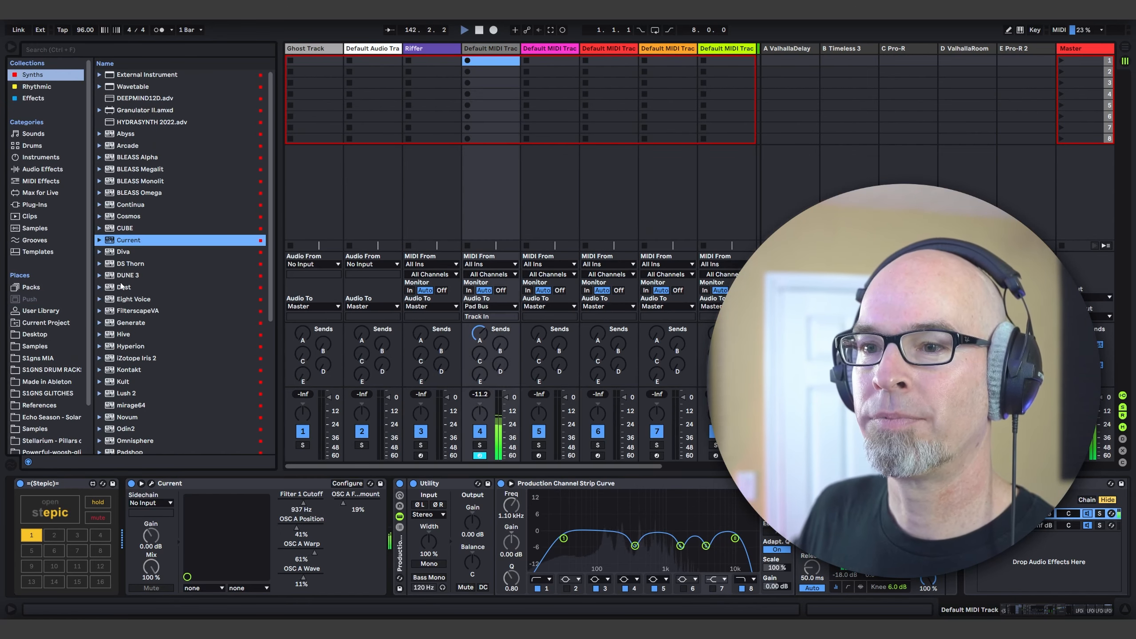
pyautogui.click(124, 334)
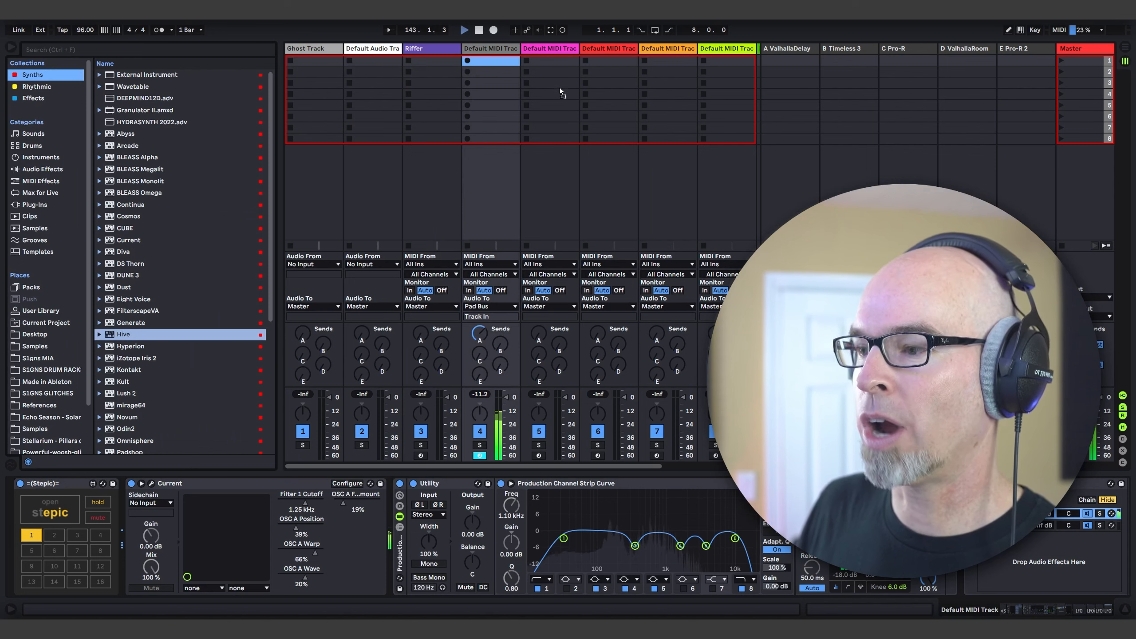
pyautogui.moveTo(560, 88); pyautogui.dragTo(484, 70)
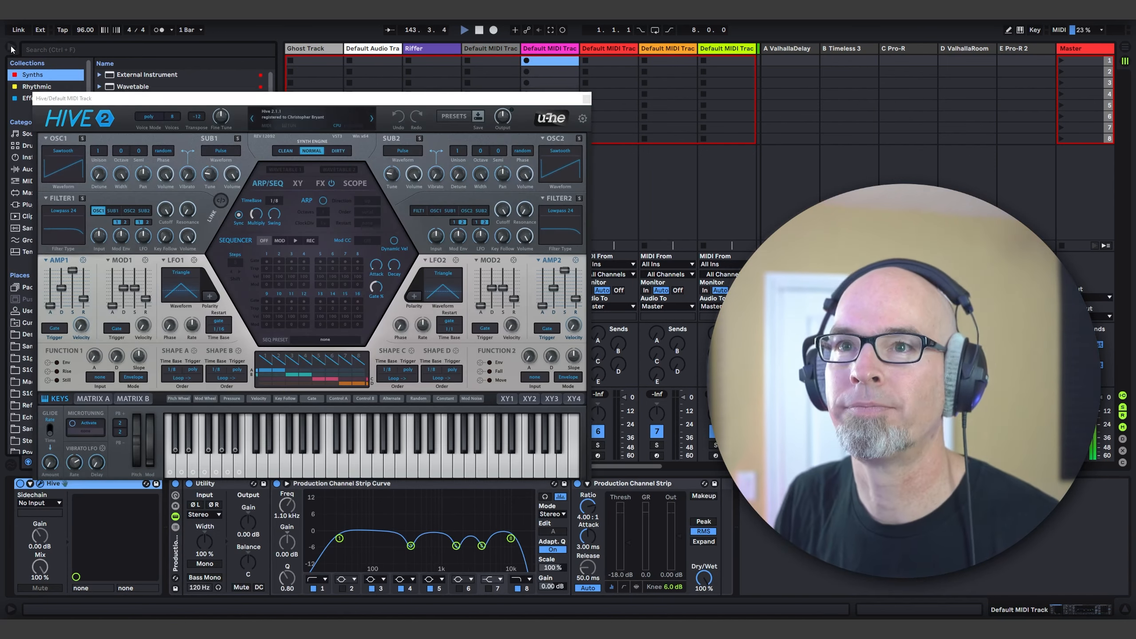
pyautogui.click(10, 48)
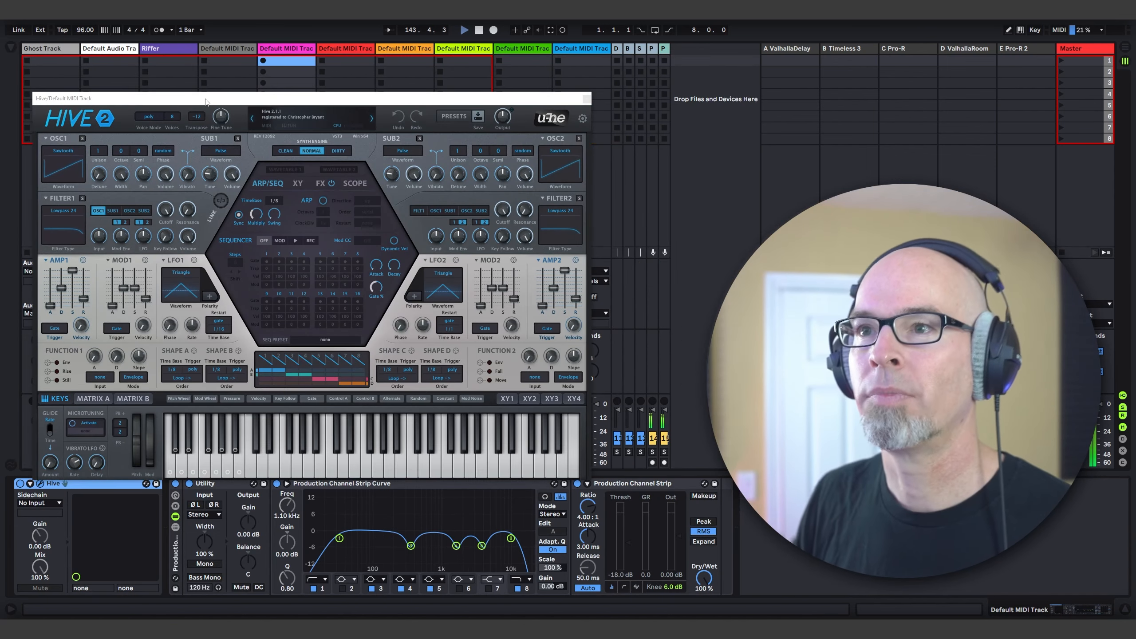
# - Reposition Hive's window and adjust oscillator 1's unison voices and detune
pyautogui.moveTo(205, 102); pyautogui.dragTo(256, 135)
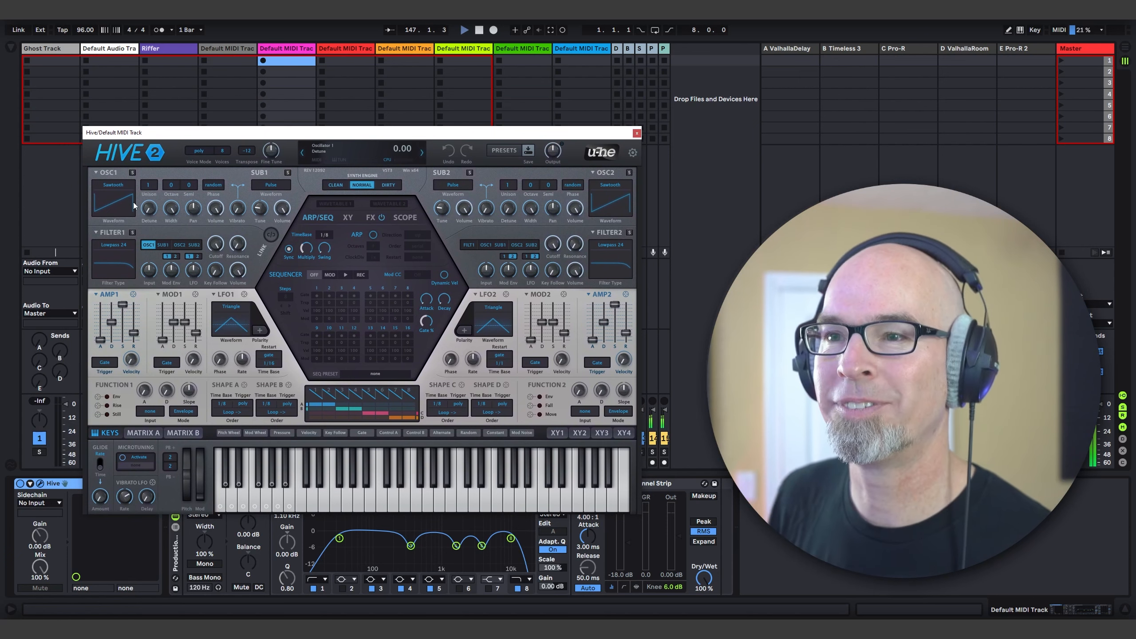
pyautogui.click(149, 187)
pyautogui.click(154, 207)
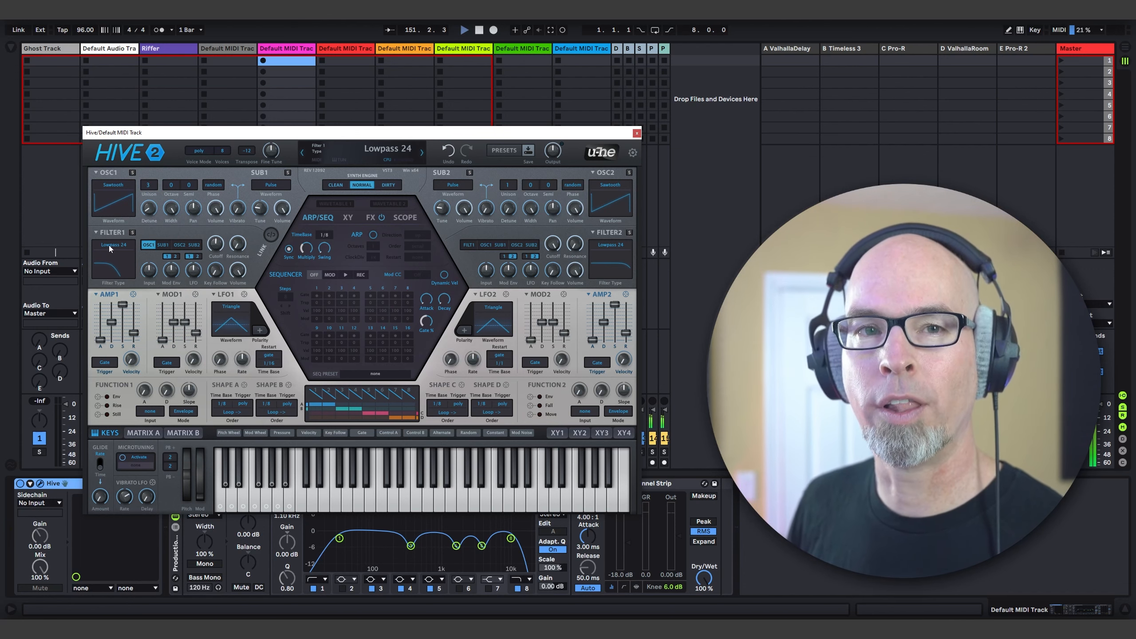
# - Set Hive's LFO 1 to sync restart with an 8/1 time base, and assign it to modulate Filter 1's cutoff
pyautogui.click(268, 355)
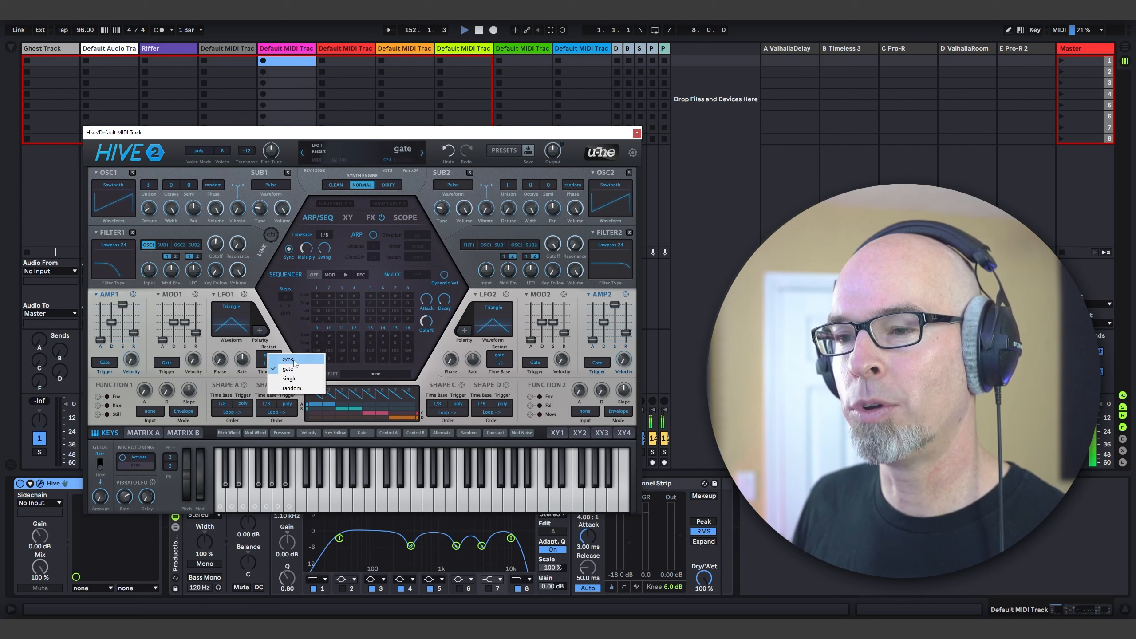
pyautogui.click(290, 365)
pyautogui.click(270, 366)
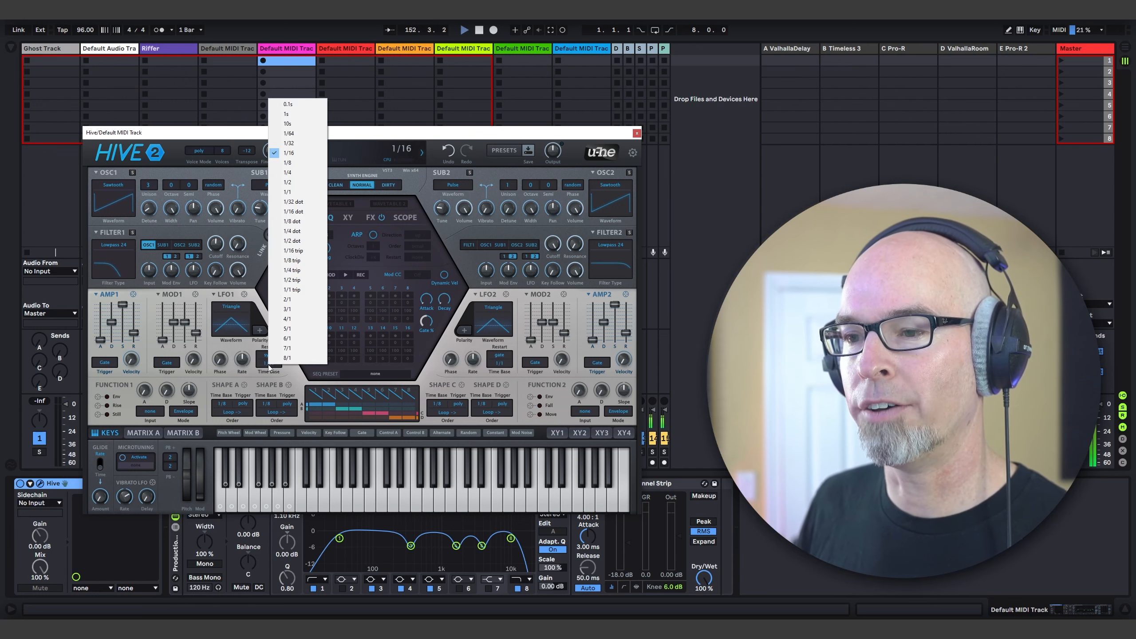
pyautogui.click(304, 358)
pyautogui.moveTo(244, 294); pyautogui.dragTo(215, 244)
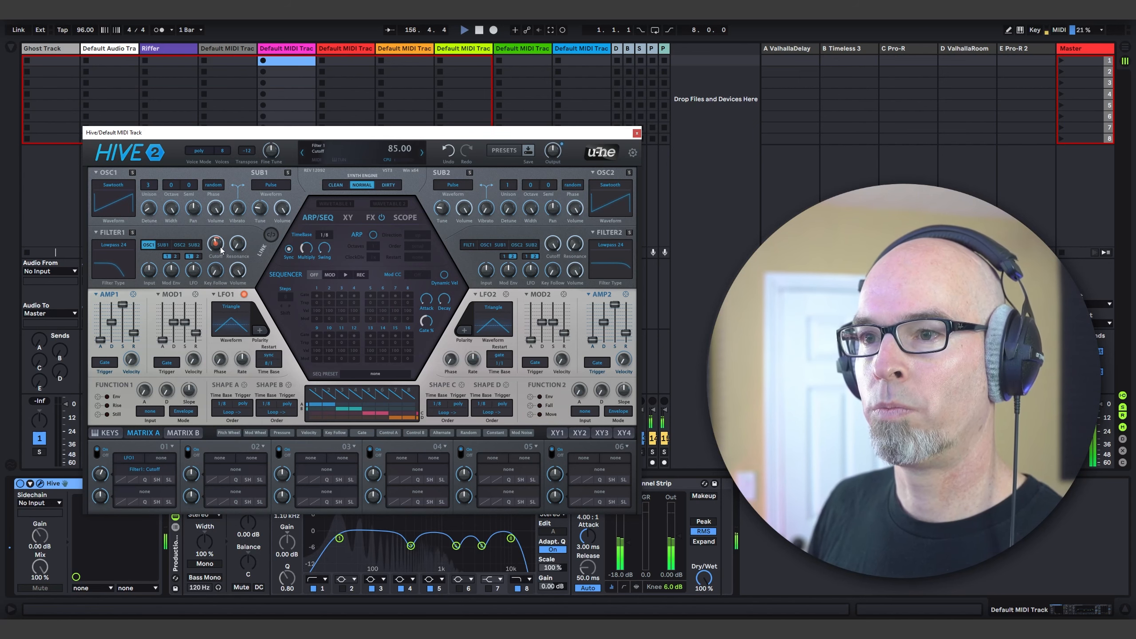
pyautogui.click(636, 134)
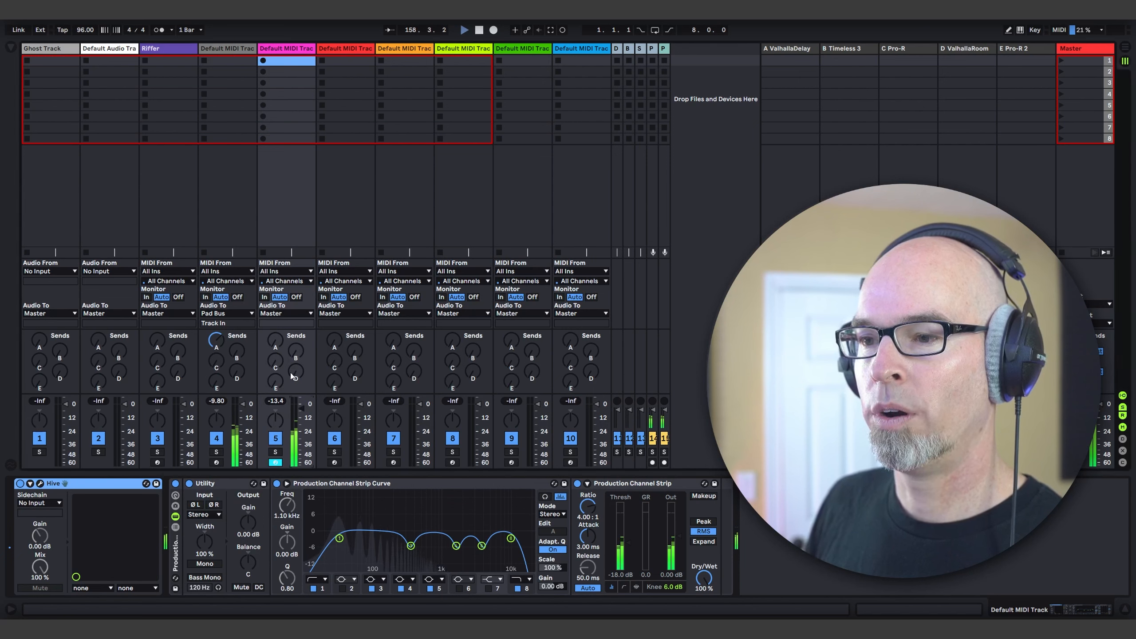
# - Route track 5's output to Bass Bus and raise its send E to Pro-R 2, and check Hive's settings
pyautogui.click(281, 313)
pyautogui.click(288, 378)
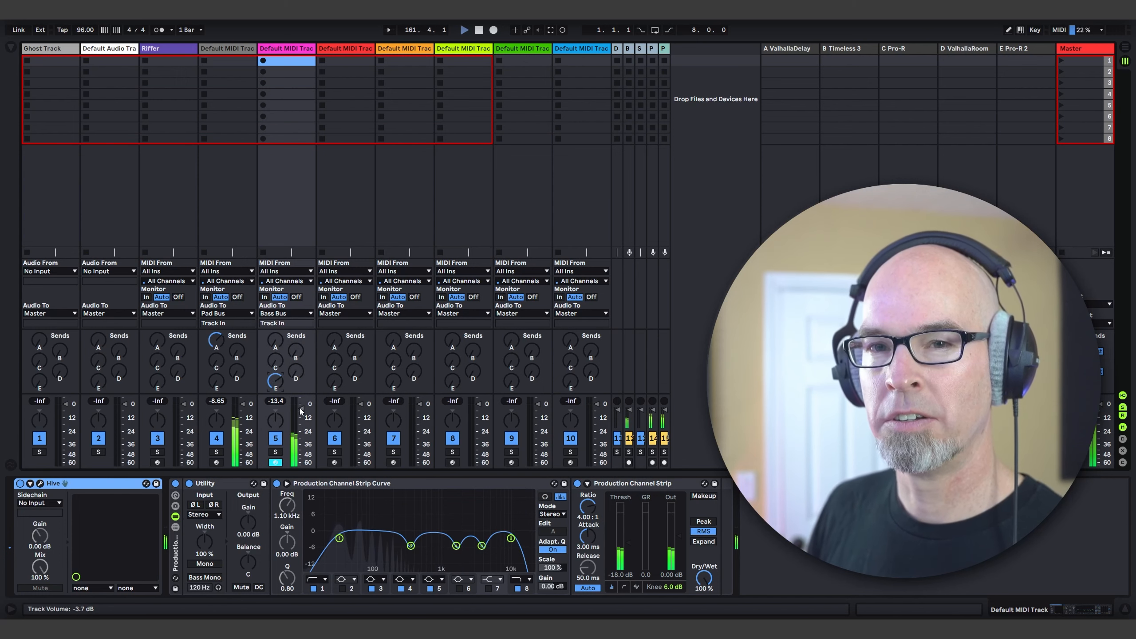
pyautogui.click(40, 483)
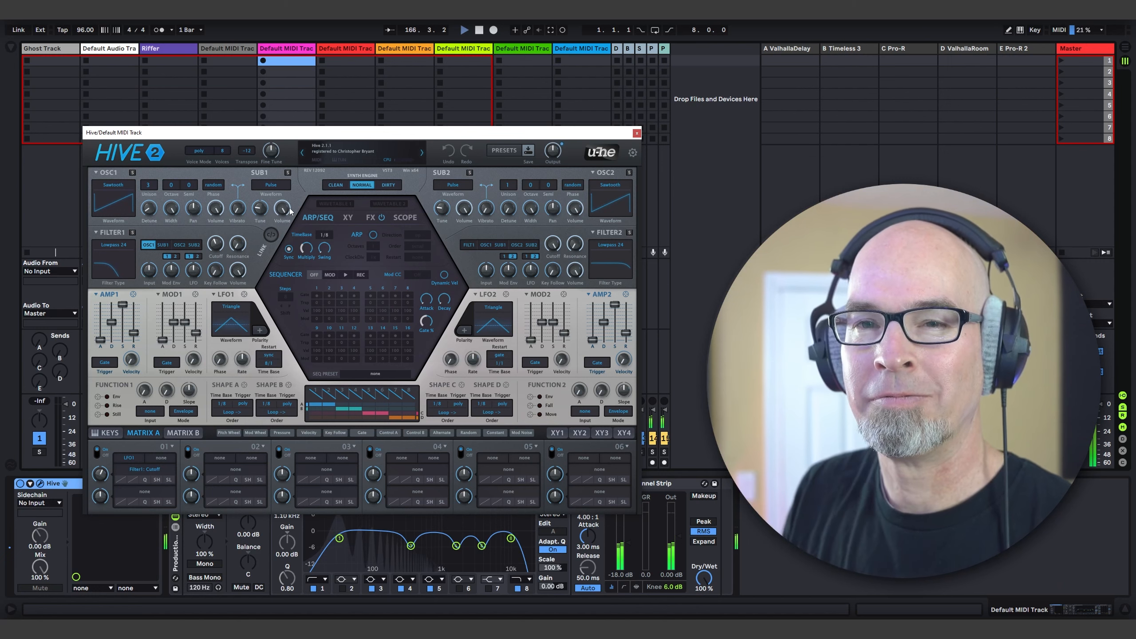
pyautogui.click(637, 134)
# - Create a MIDI clip in track 5's first slot, enlarge its note editor, and set the loop length to 8 bars
pyautogui.doubleClick(290, 64)
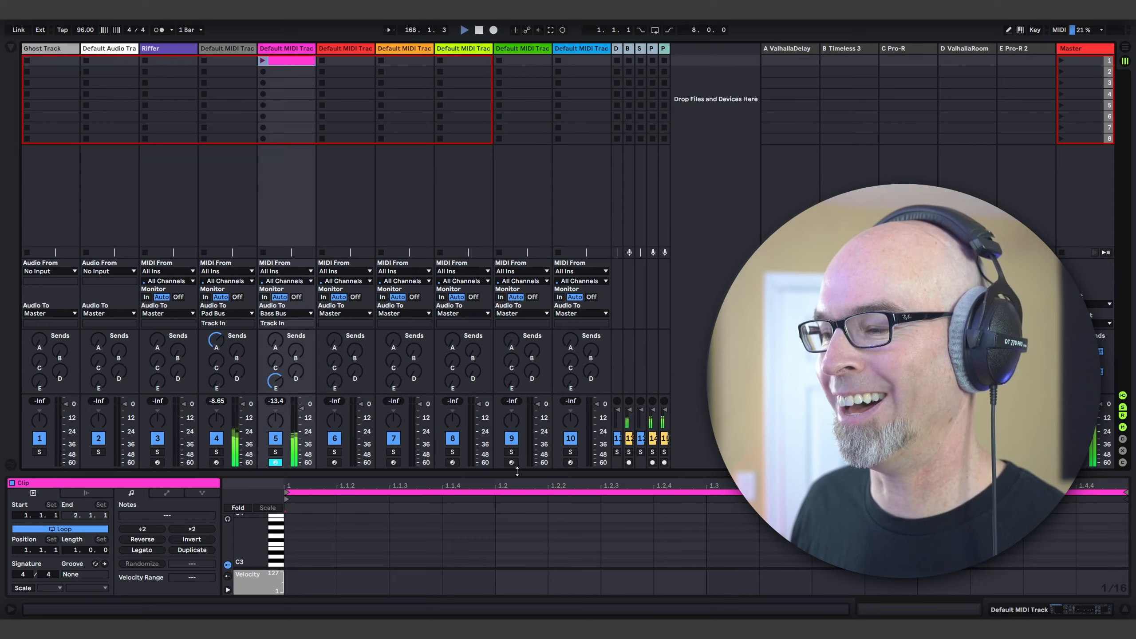
pyautogui.moveTo(517, 471); pyautogui.dragTo(517, 355)
pyautogui.moveTo(76, 436); pyautogui.dragTo(76, 414)
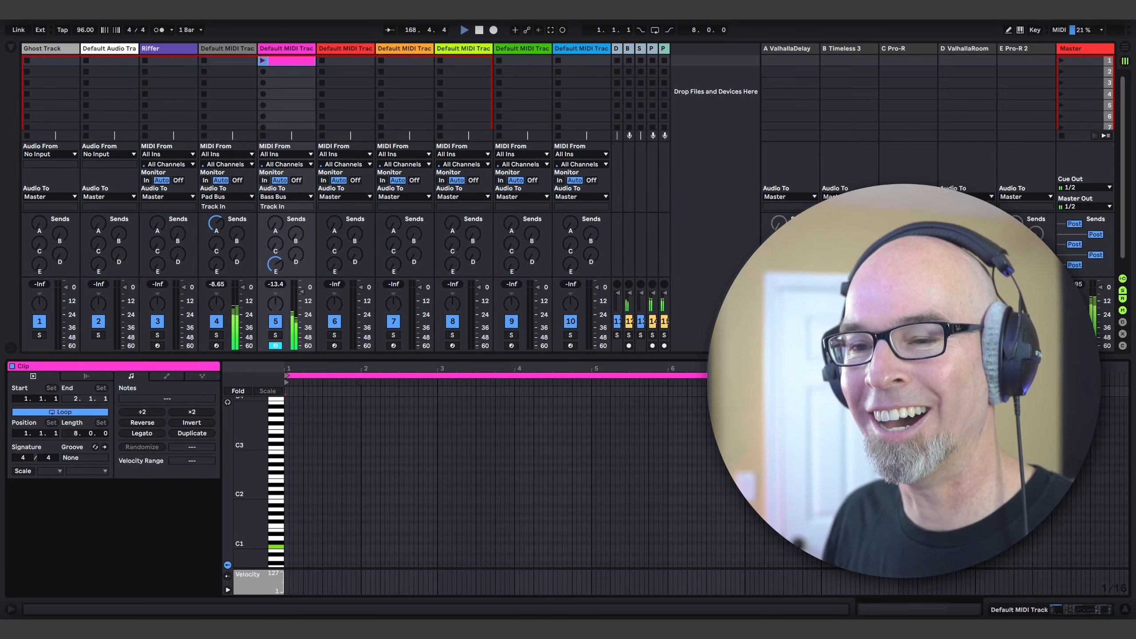
pyautogui.scroll(-3, 344, 480)
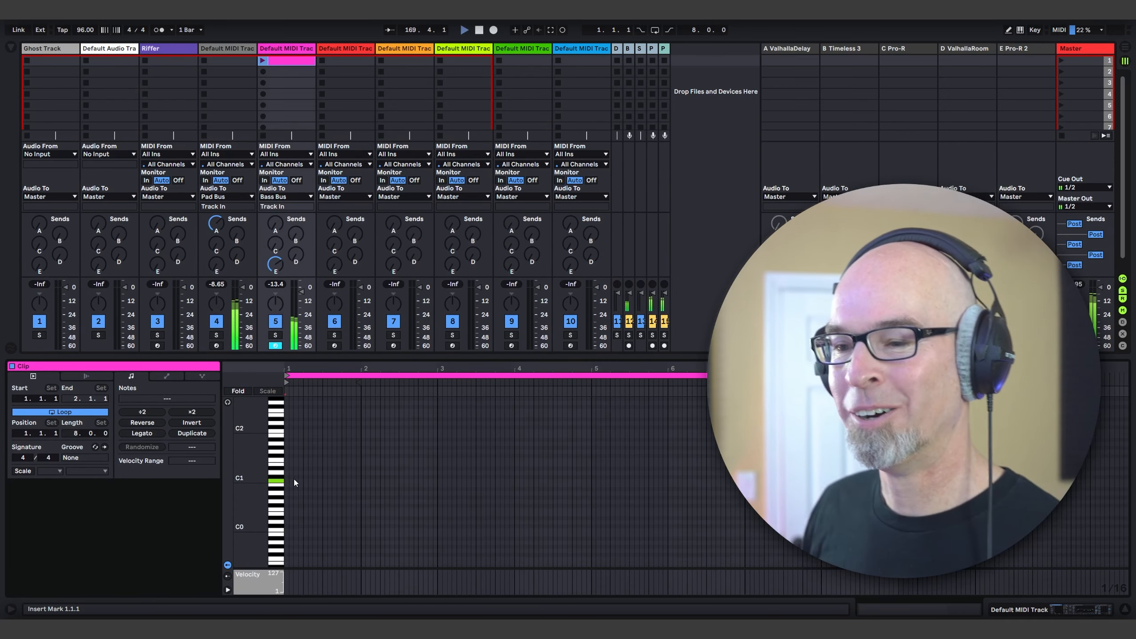
# - Draw an 8-bar C1 note in track 5's clip using a fixed 8 Bars grid and Draw Mode, and shrink the note editor
pyautogui.rightClick(349, 471)
pyautogui.click(364, 397)
pyautogui.rightClick(331, 473)
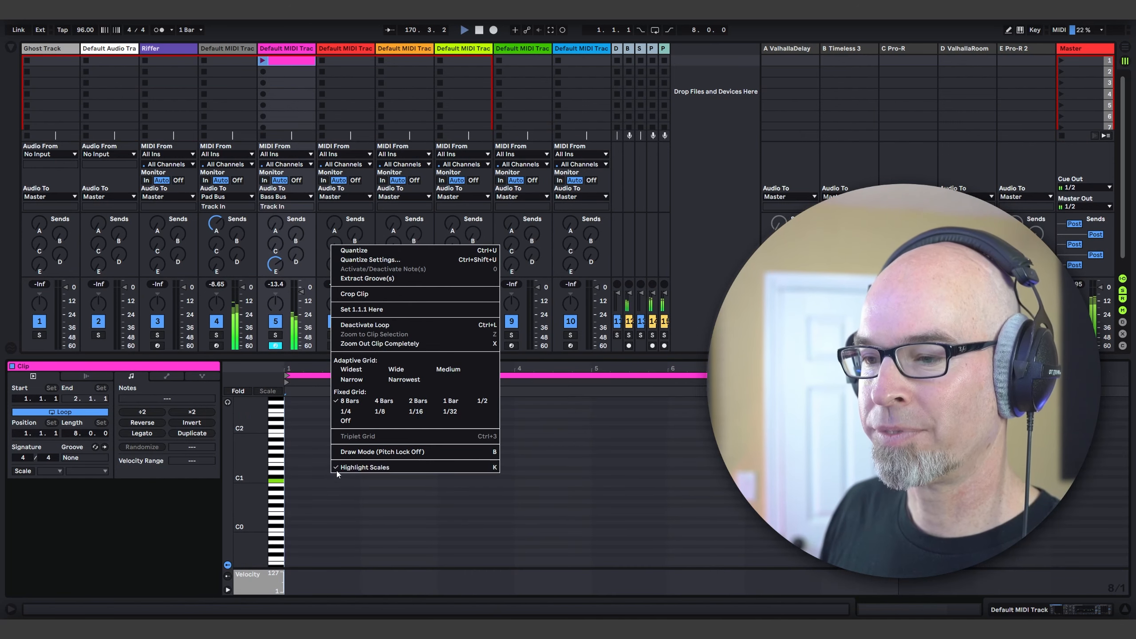
pyautogui.click(385, 451)
pyautogui.click(295, 478)
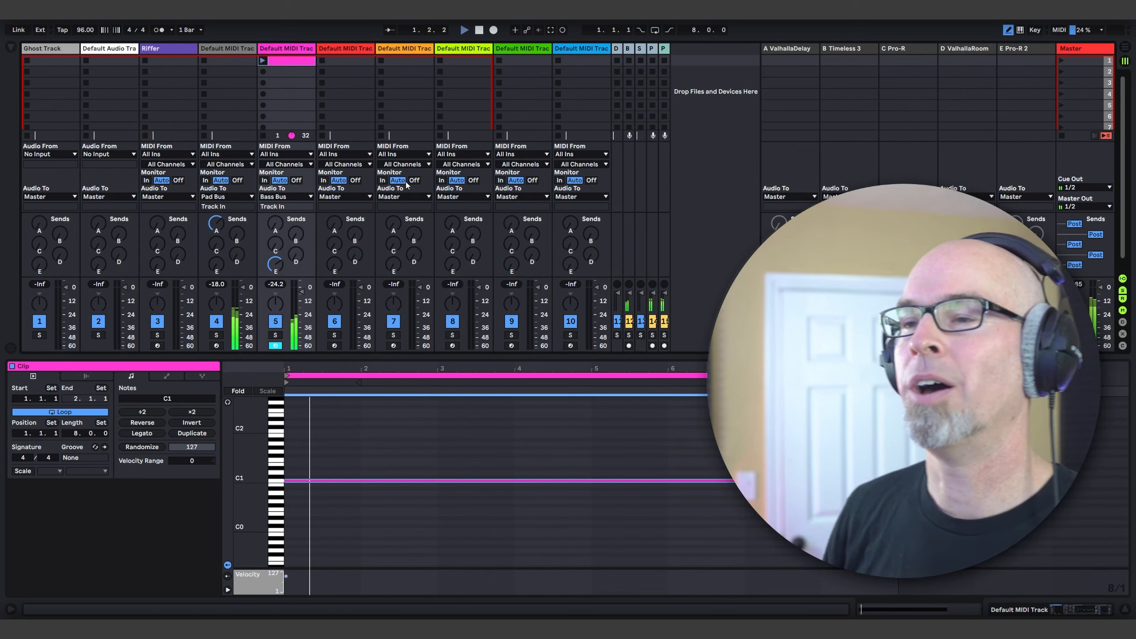
pyautogui.moveTo(408, 356); pyautogui.dragTo(340, 461)
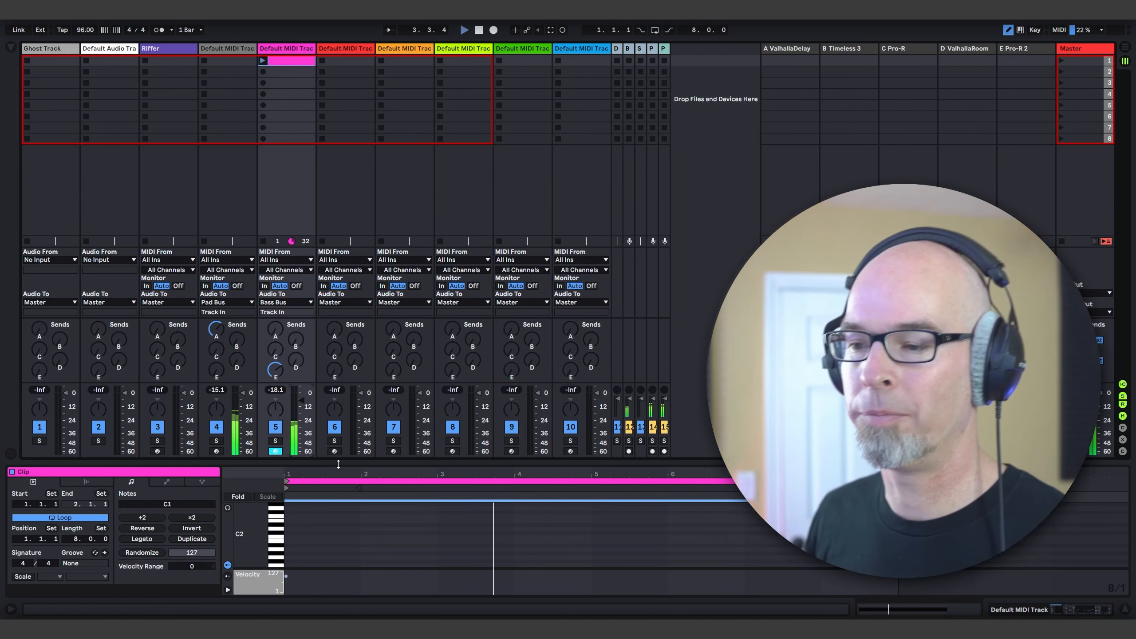
pyautogui.moveTo(335, 466); pyautogui.dragTo(335, 477)
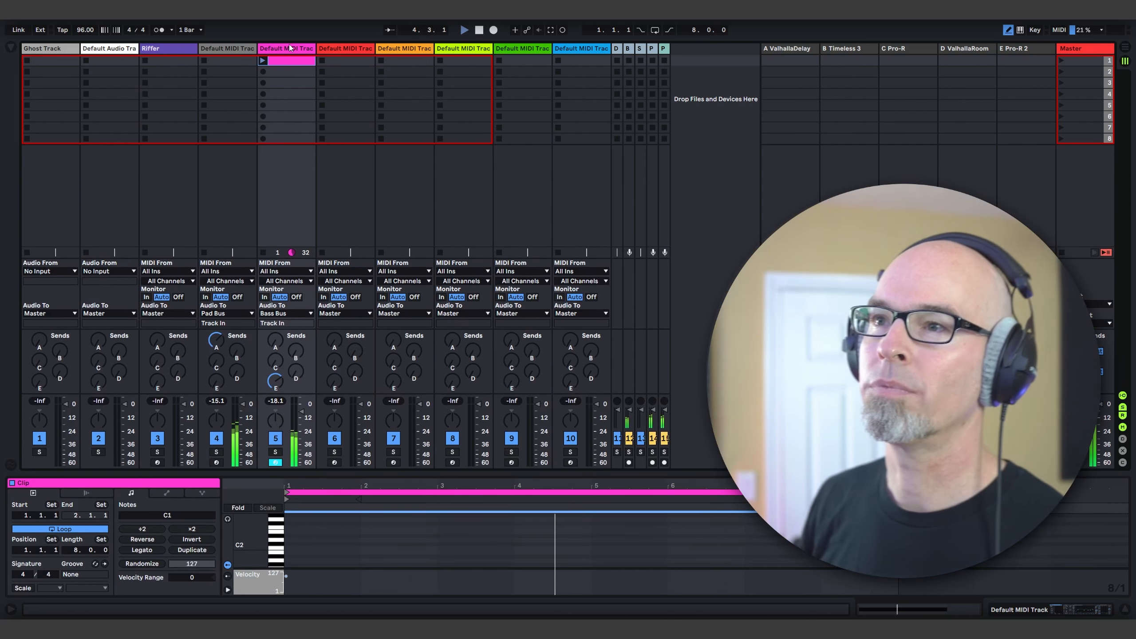
# - Open Current on track 4, try oscillator B and switch it off, and view the effects page before returning to the engine page
pyautogui.click(237, 48)
pyautogui.hotkey('shift', 'Tab')
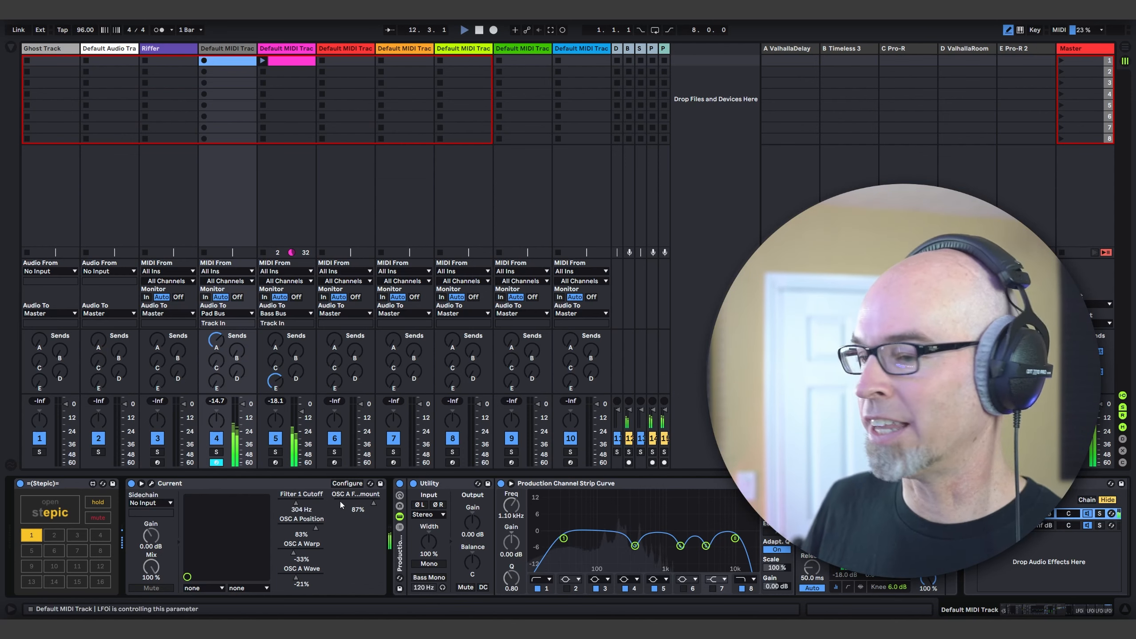
pyautogui.click(334, 484)
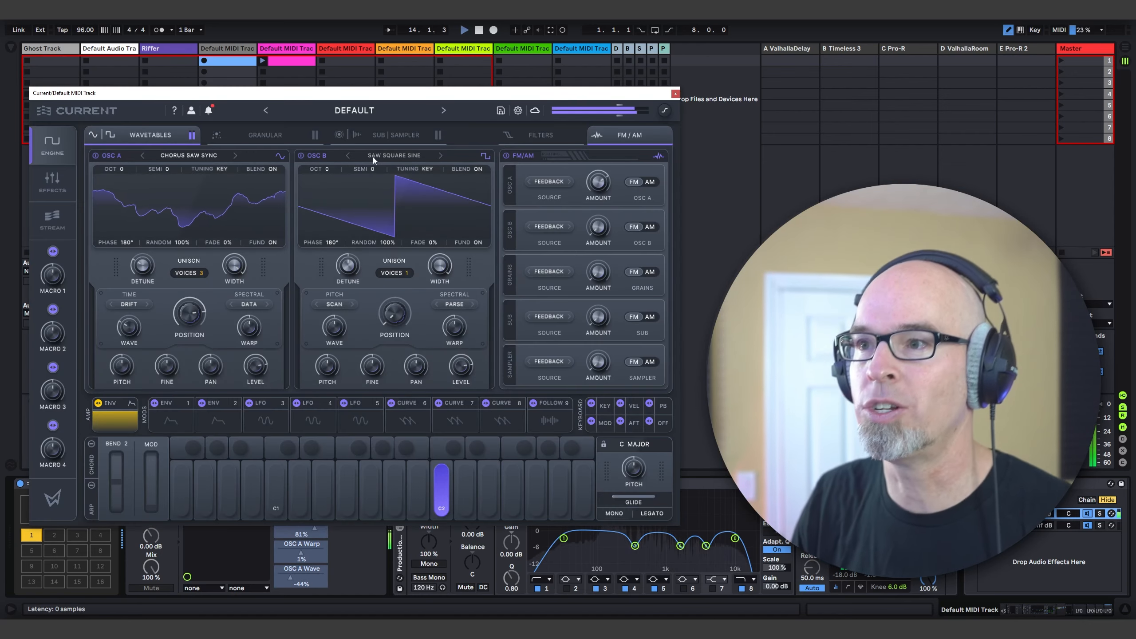
pyautogui.click(300, 155)
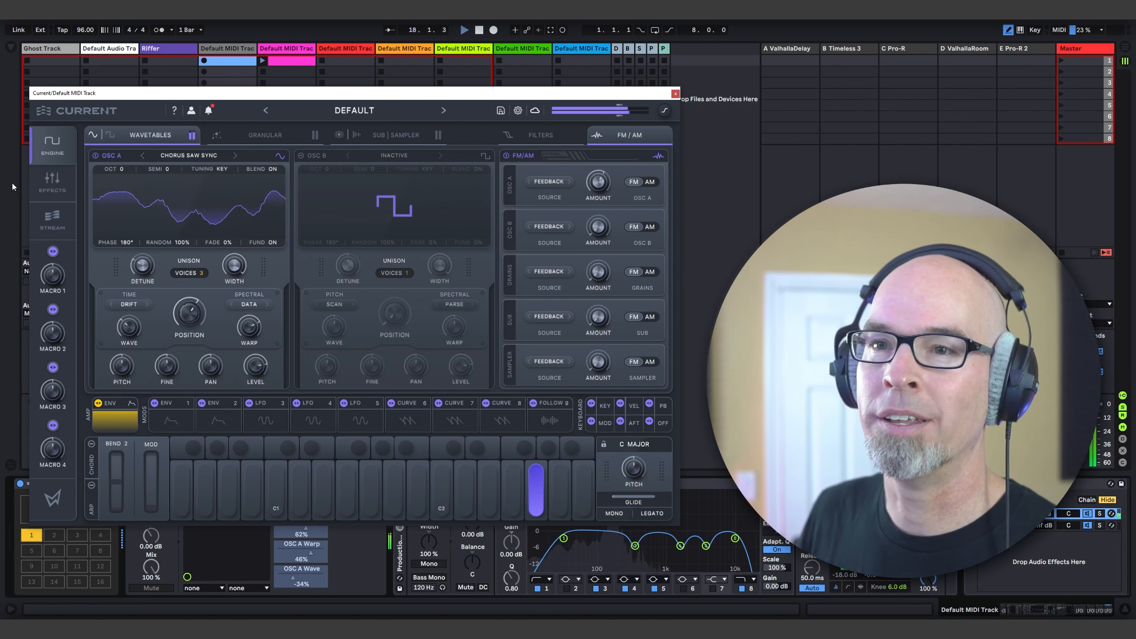
pyautogui.click(51, 183)
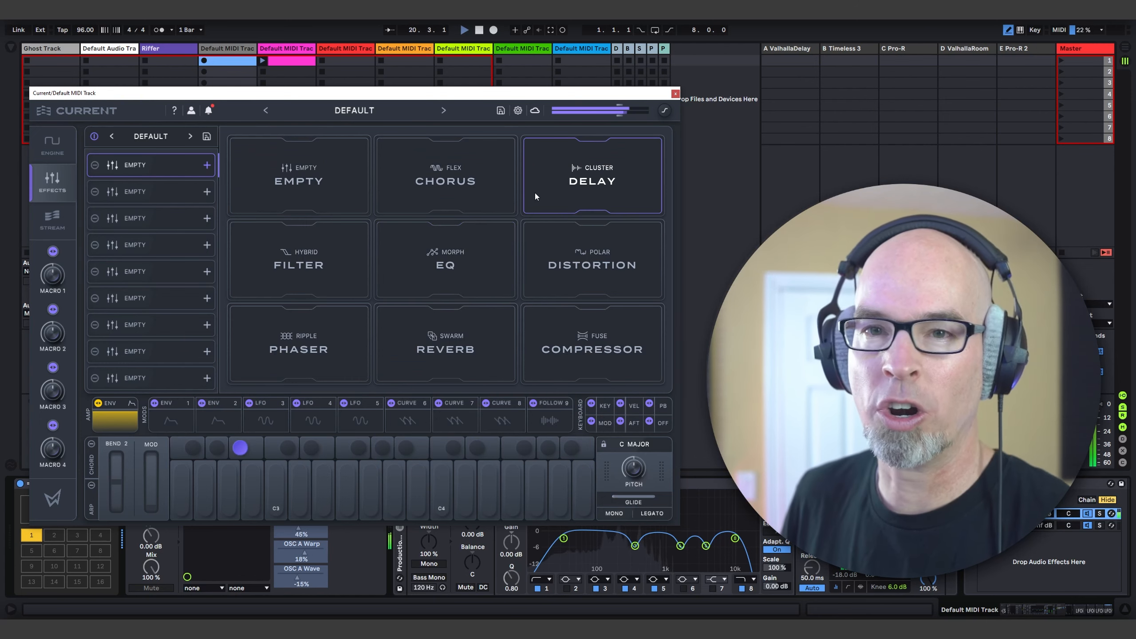
pyautogui.click(55, 148)
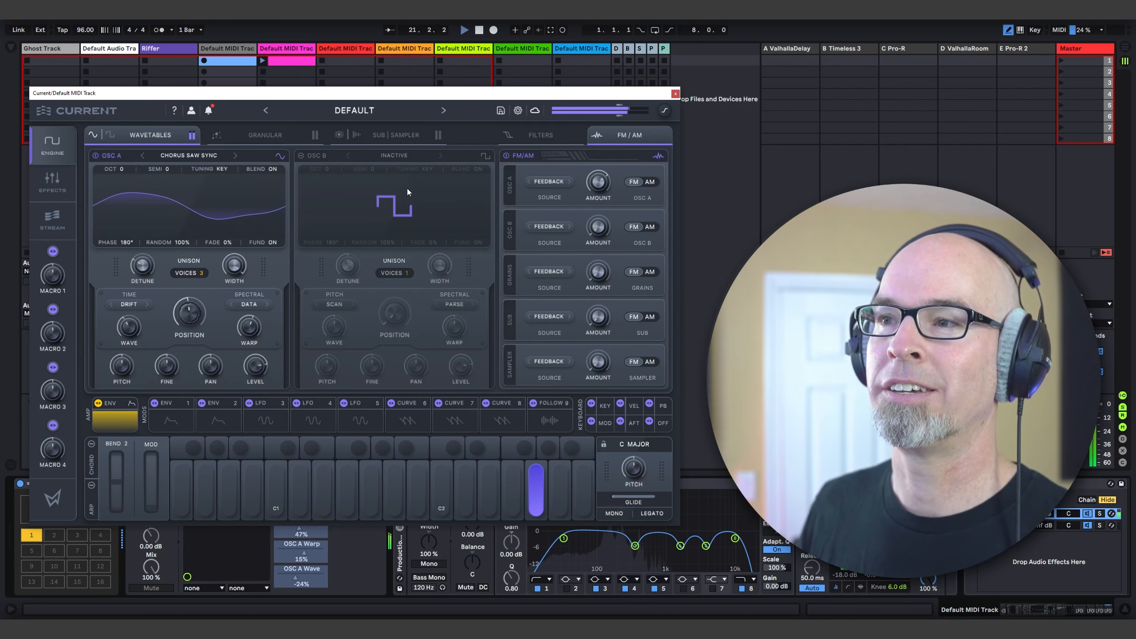
# - Route OSC B into Filter 1 in Current, and switch oscillator B on
pyautogui.click(527, 141)
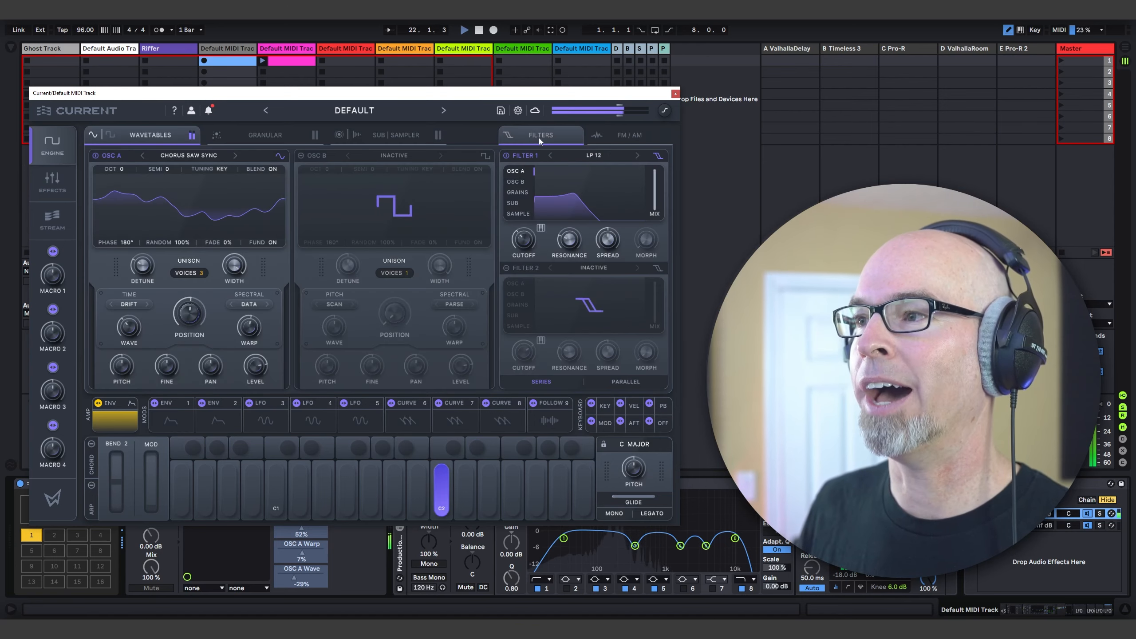
pyautogui.click(517, 182)
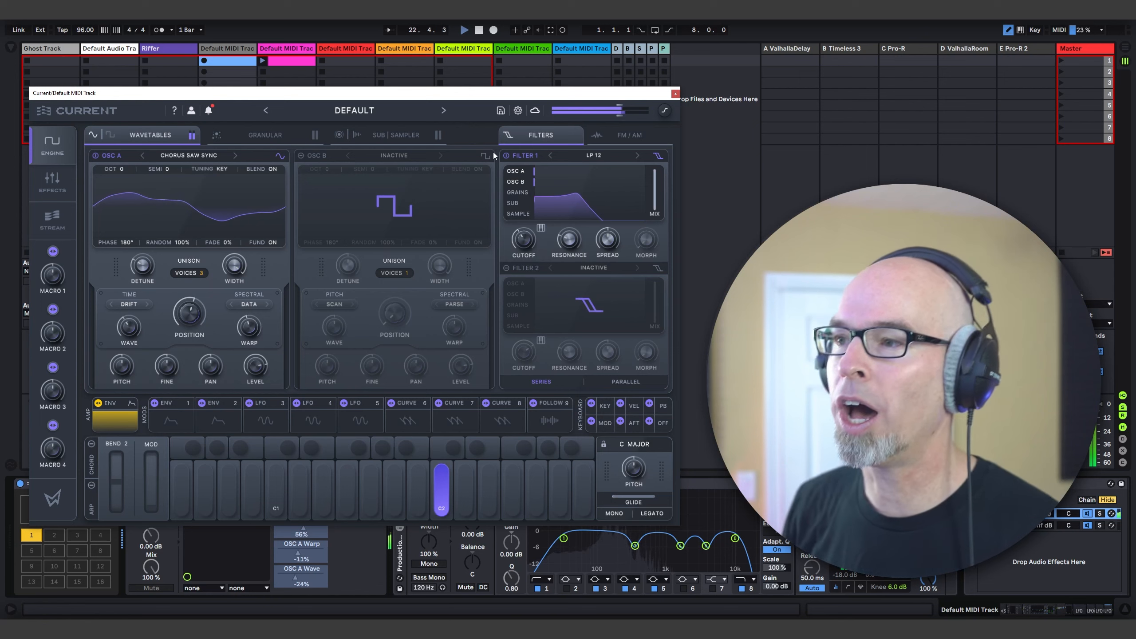
pyautogui.click(387, 156)
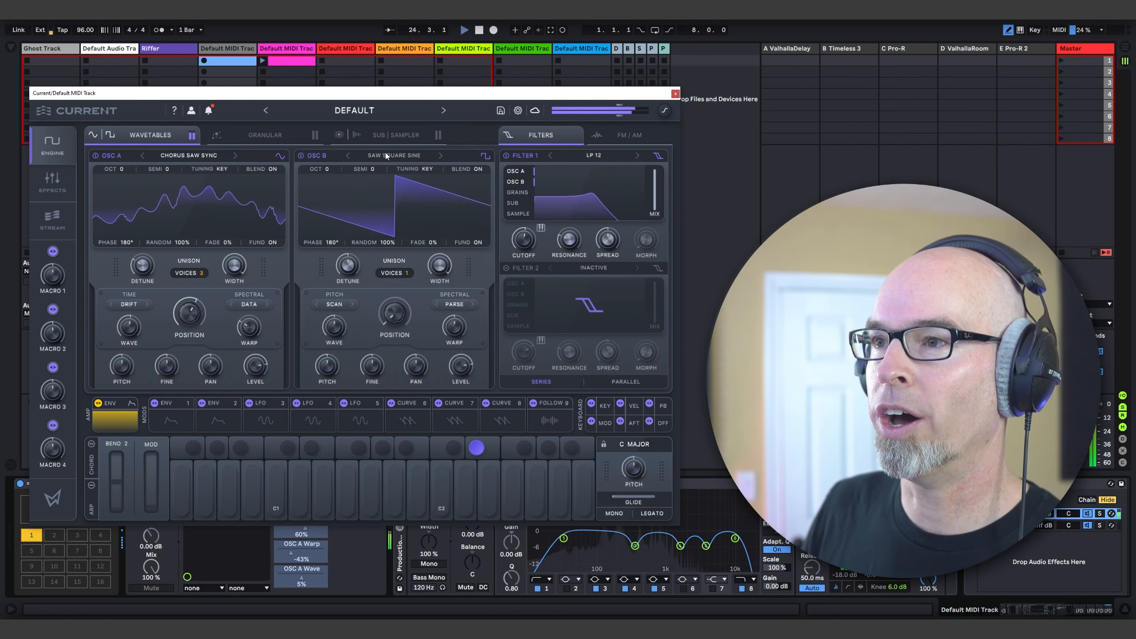
# - Load the Formant Crunch wavetable from the Form category into oscillator B
pyautogui.click(386, 156)
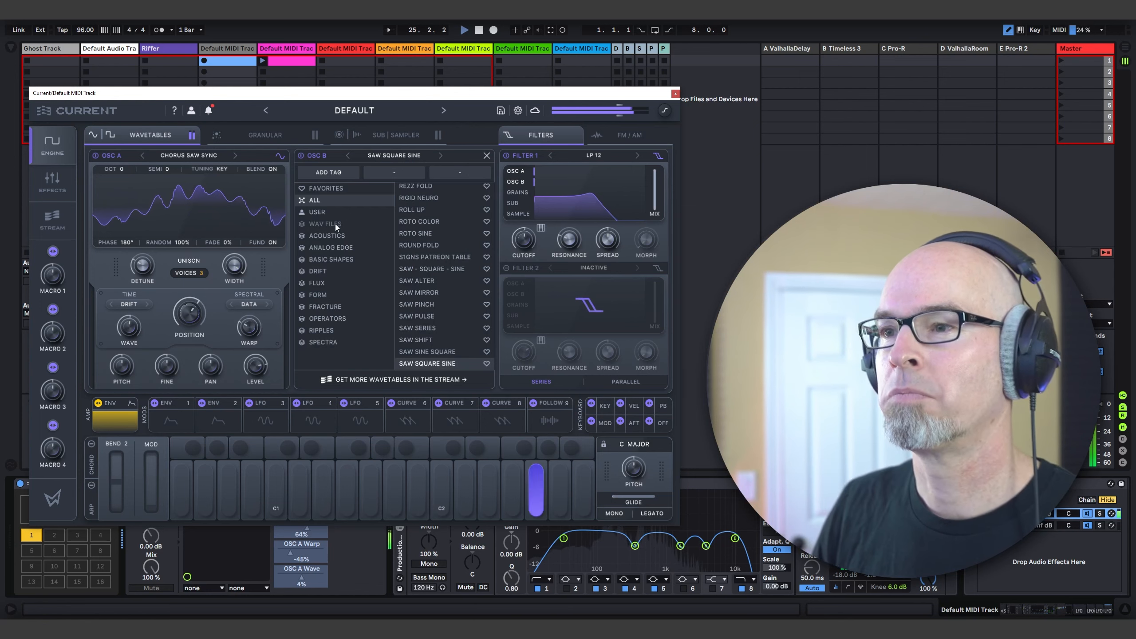
pyautogui.click(330, 298)
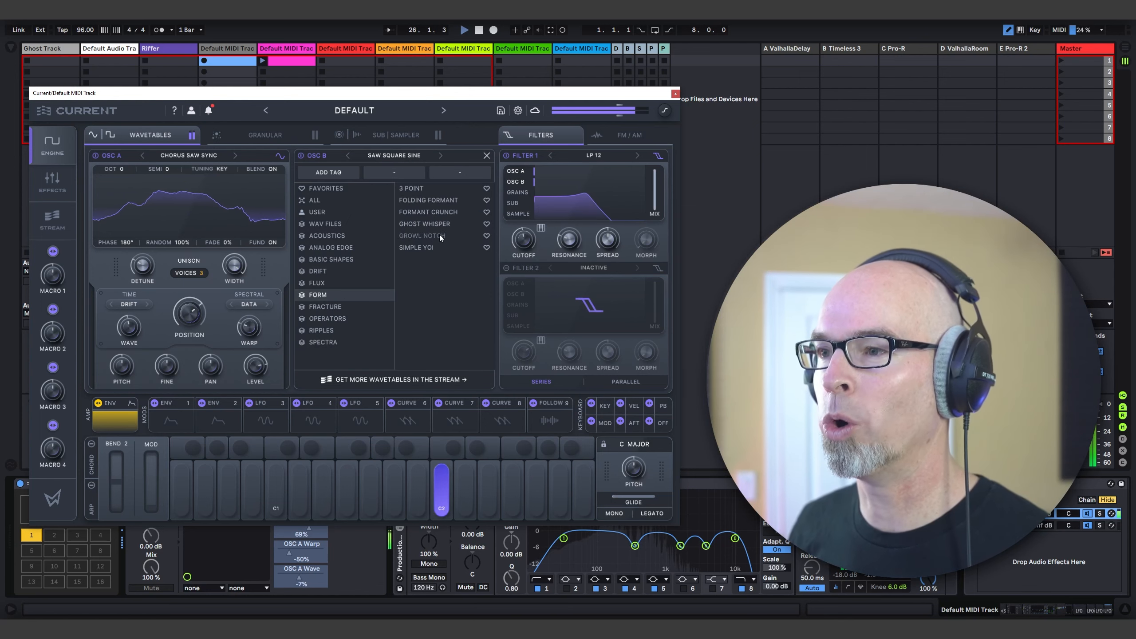
pyautogui.click(446, 213)
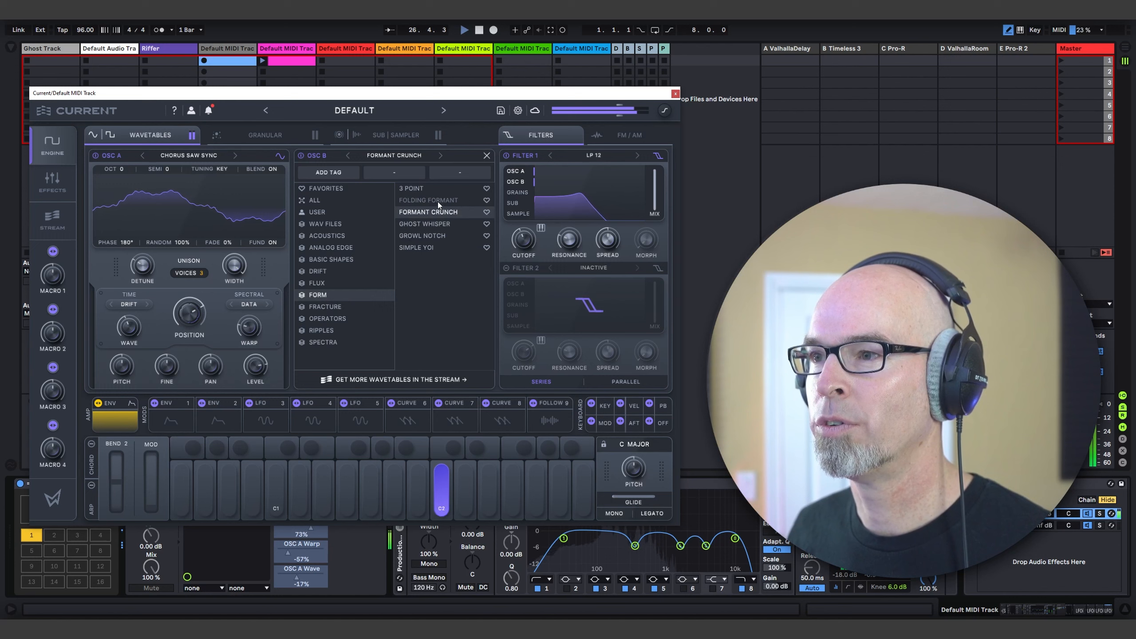
# - Keep Formant Crunch in oscillator B, set its wavetable position to 36%, and expose that position among Current's configured parameters
pyautogui.click(437, 202)
pyautogui.click(447, 212)
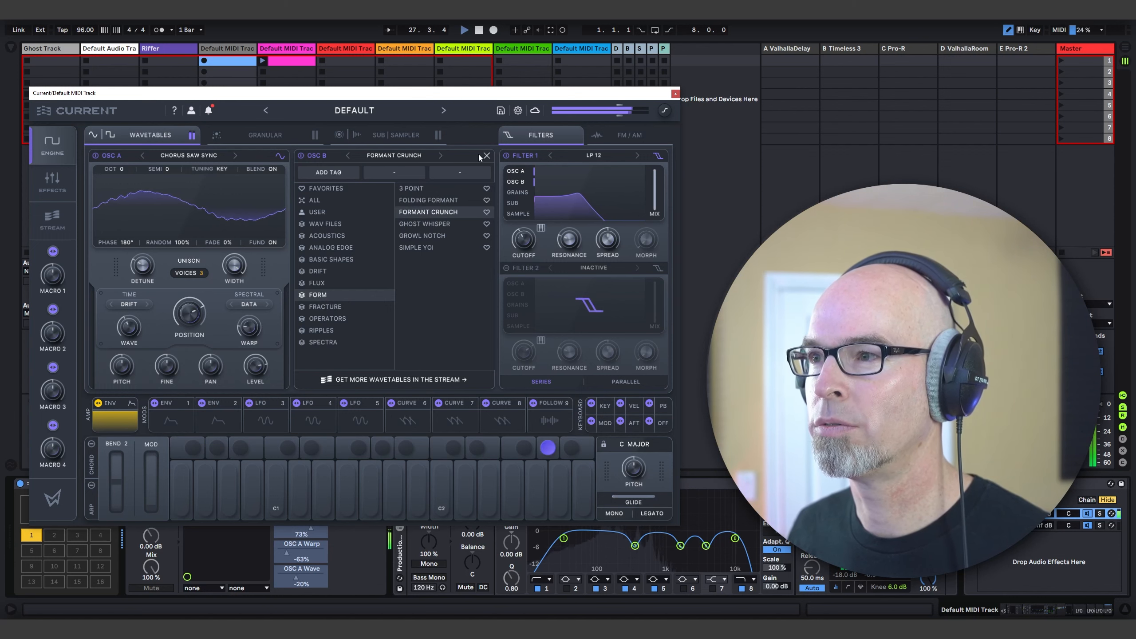
pyautogui.click(487, 156)
pyautogui.moveTo(394, 311); pyautogui.dragTo(413, 246)
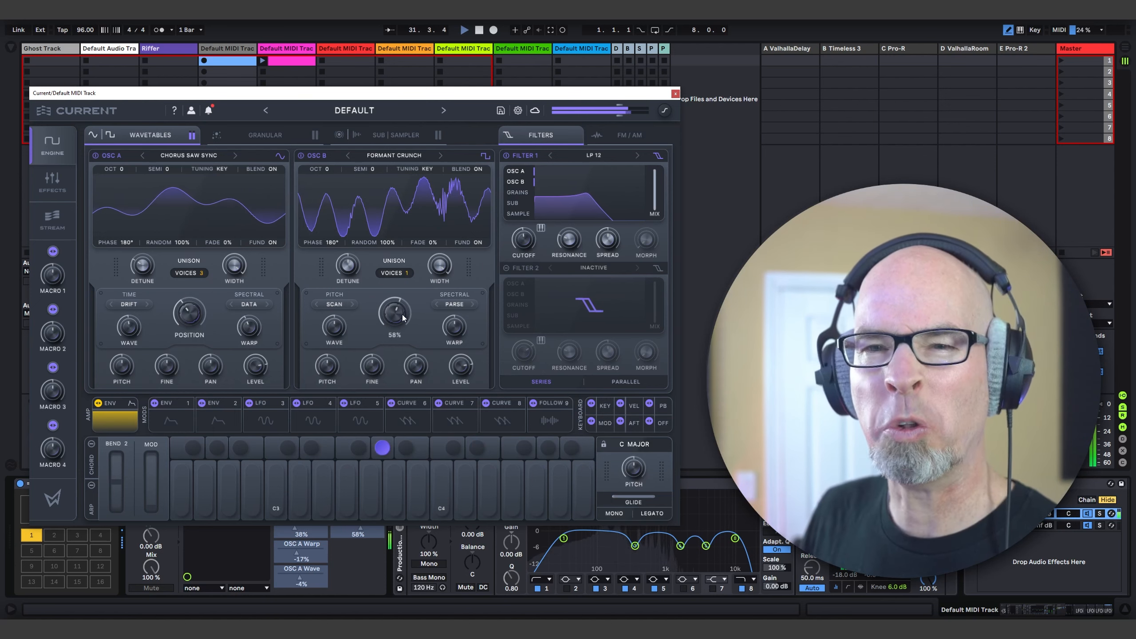
pyautogui.moveTo(395, 319); pyautogui.dragTo(394, 336)
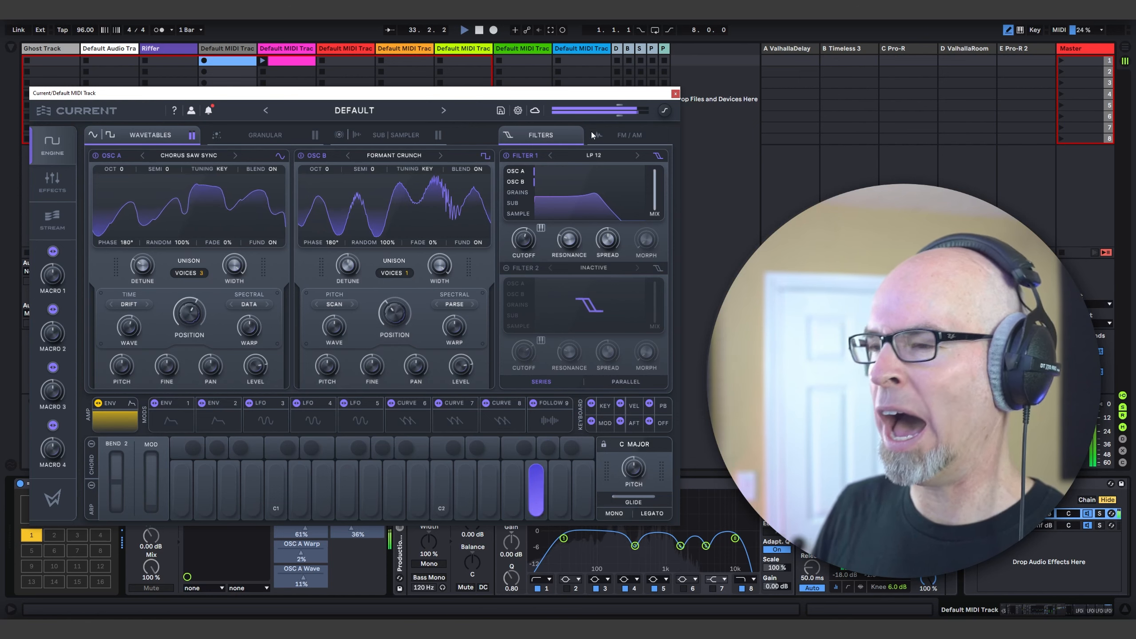
pyautogui.click(675, 94)
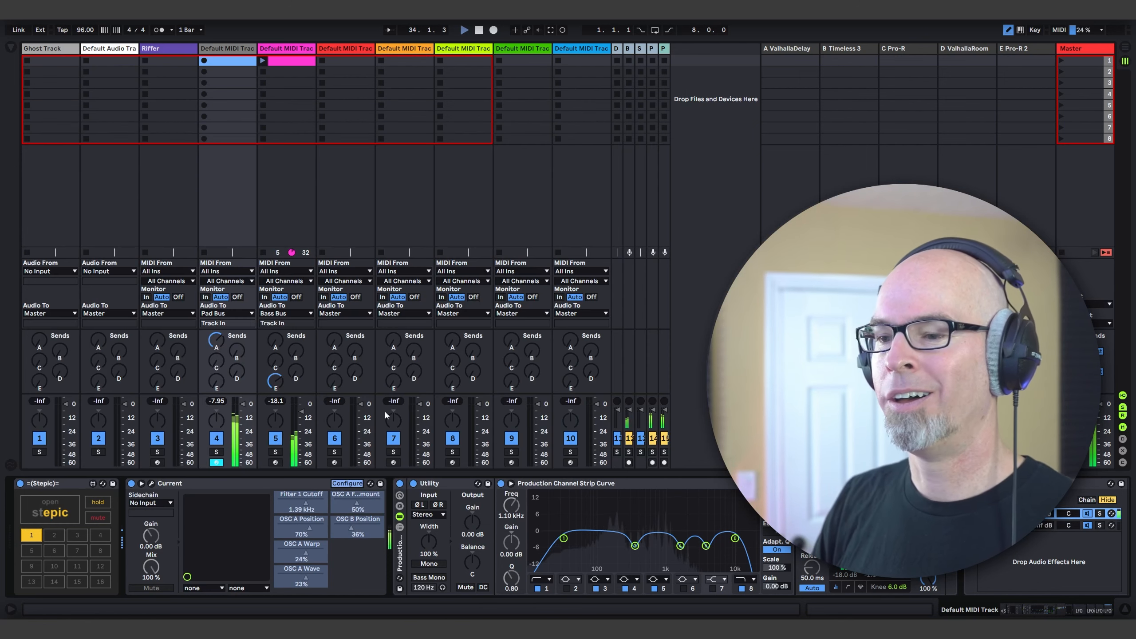
pyautogui.click(348, 484)
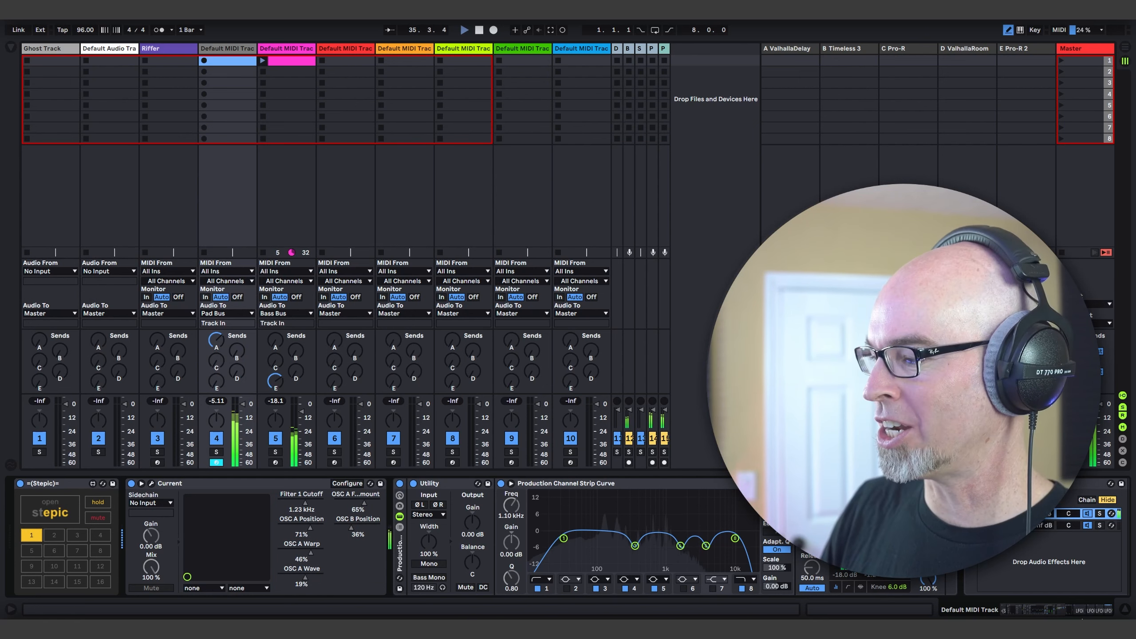
# - Map Current's OSC B Position parameter to an LFOi device at the end of track 4's device chain
pyautogui.click(1111, 611)
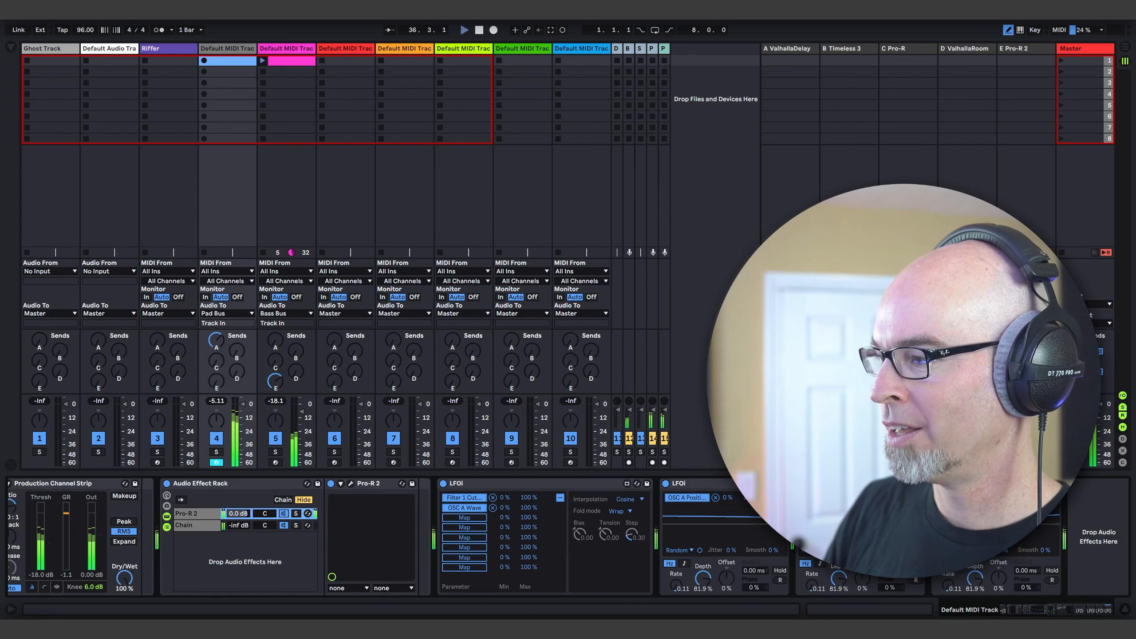
pyautogui.hscroll(-10, 472, 532)
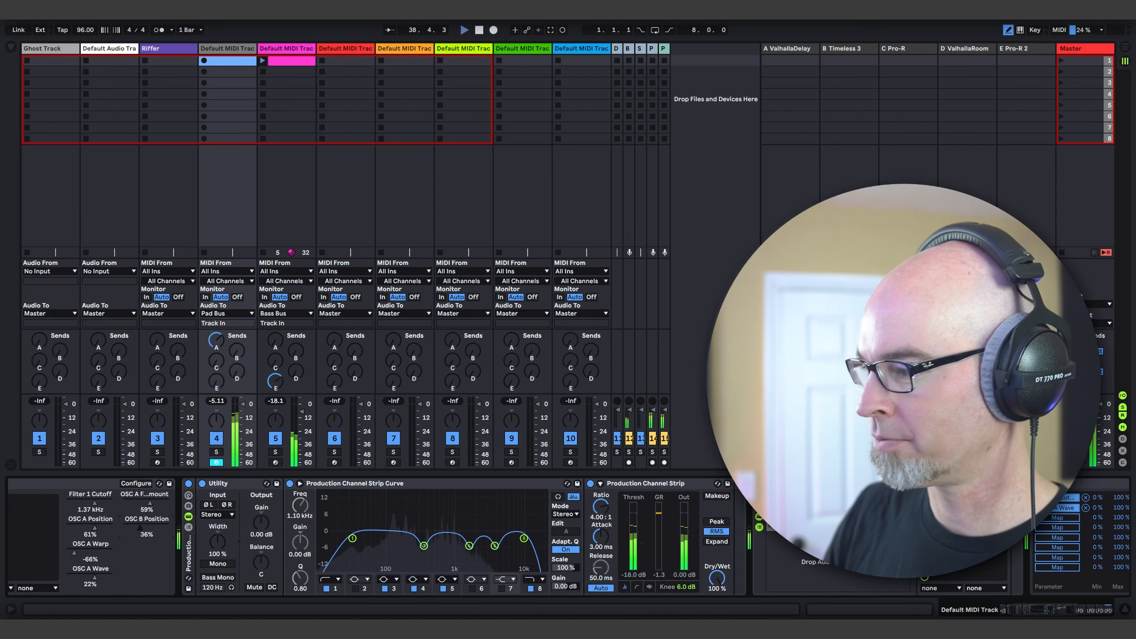
pyautogui.moveTo(1056, 611); pyautogui.dragTo(1091, 613)
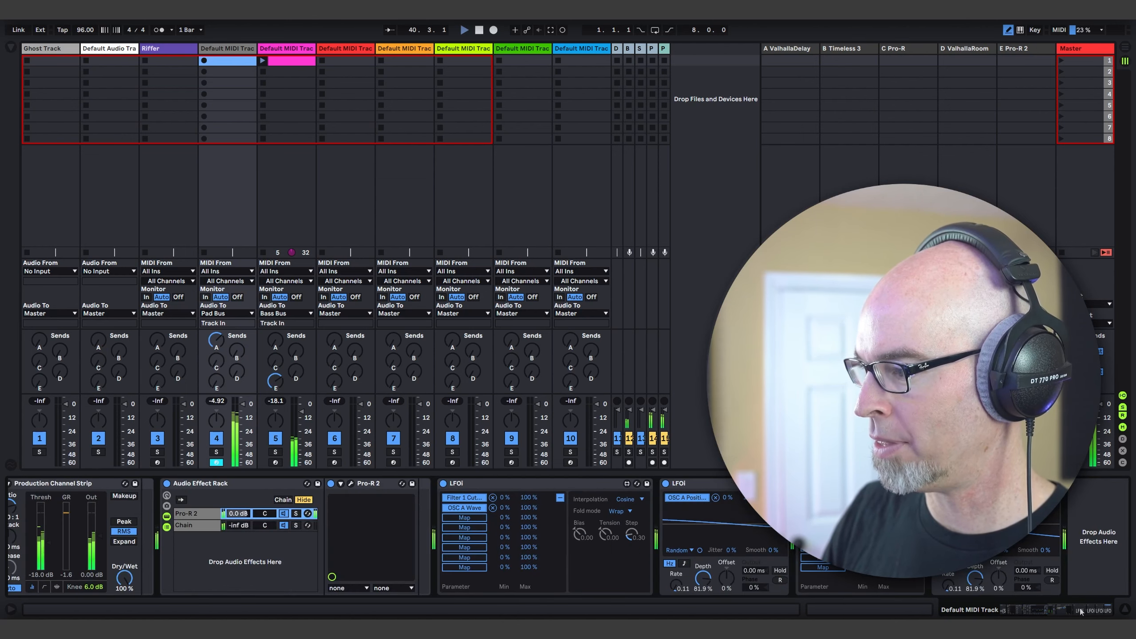
pyautogui.moveTo(1079, 611); pyautogui.dragTo(1037, 611)
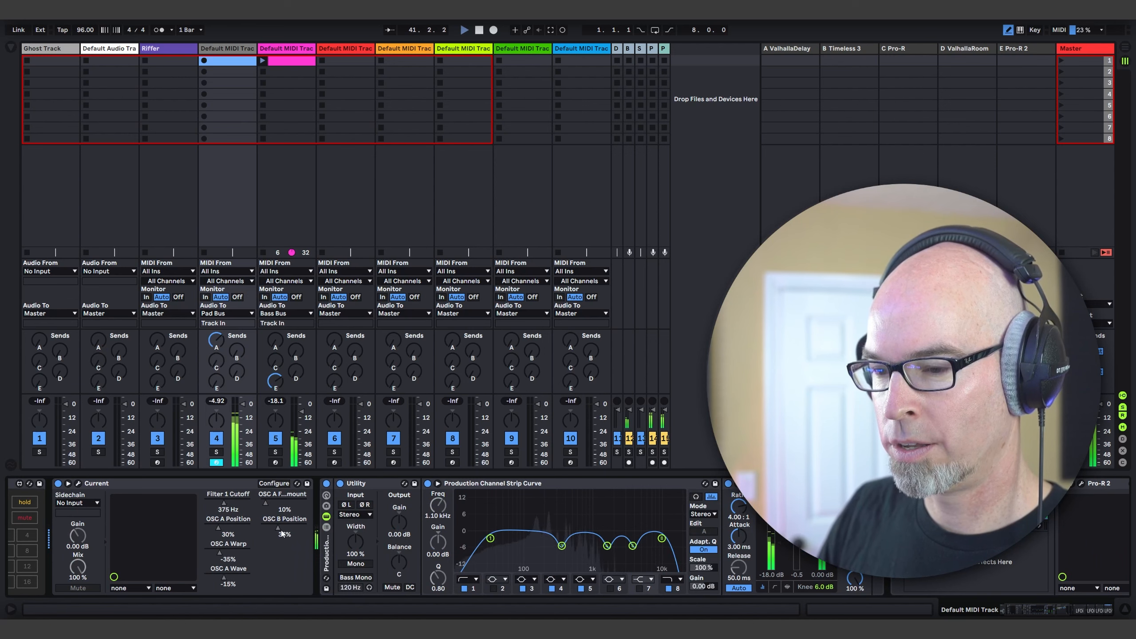
pyautogui.click(274, 484)
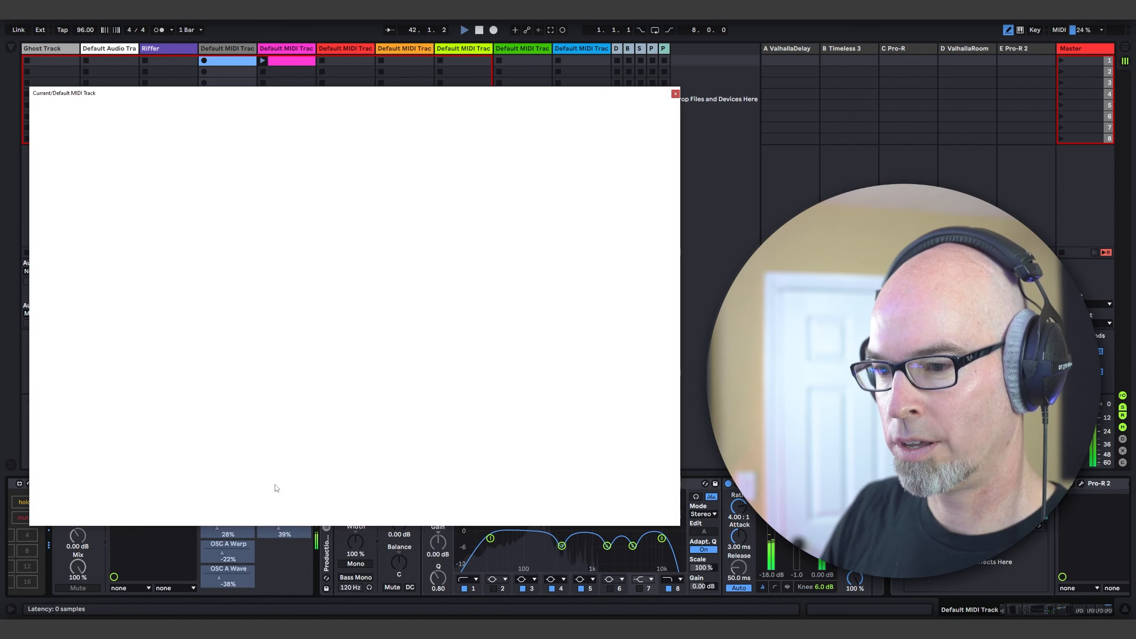
pyautogui.click(675, 93)
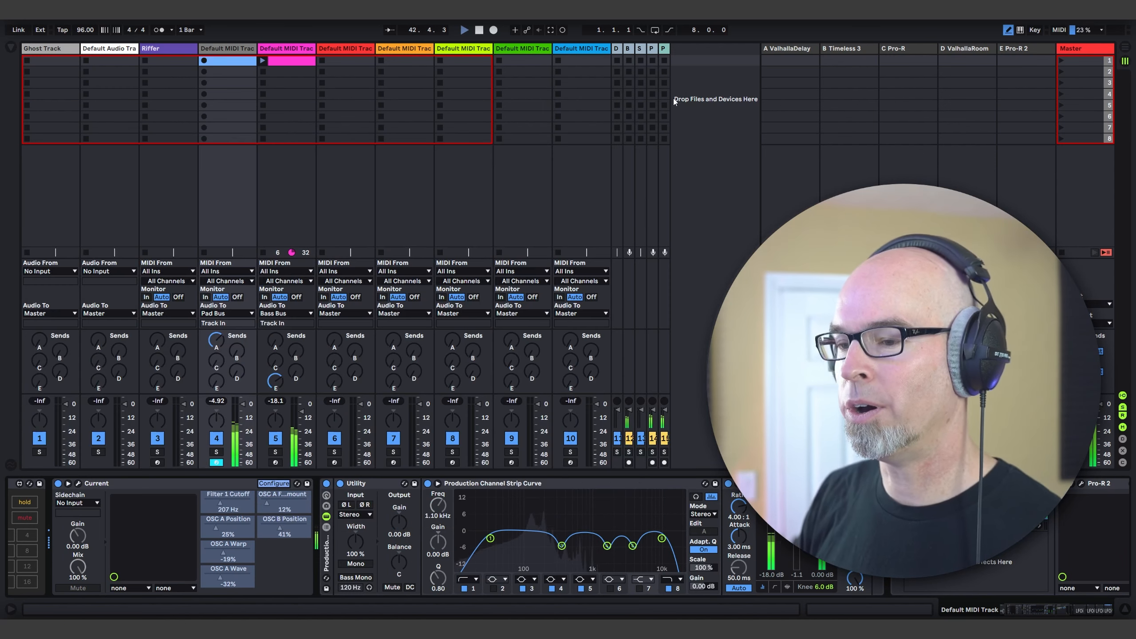
pyautogui.click(284, 484)
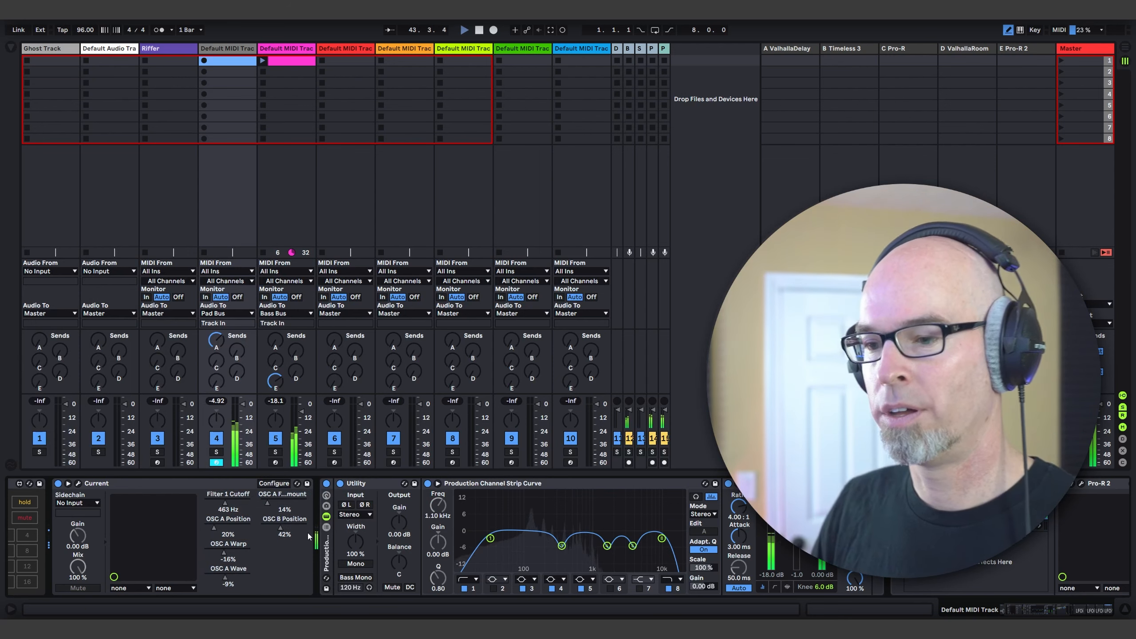
# - Switch on Filter 2 in Current, route OSC A and OSC B into it, and try the creative Flutter type
pyautogui.moveTo(1022, 610); pyautogui.dragTo(1007, 611)
pyautogui.click(152, 483)
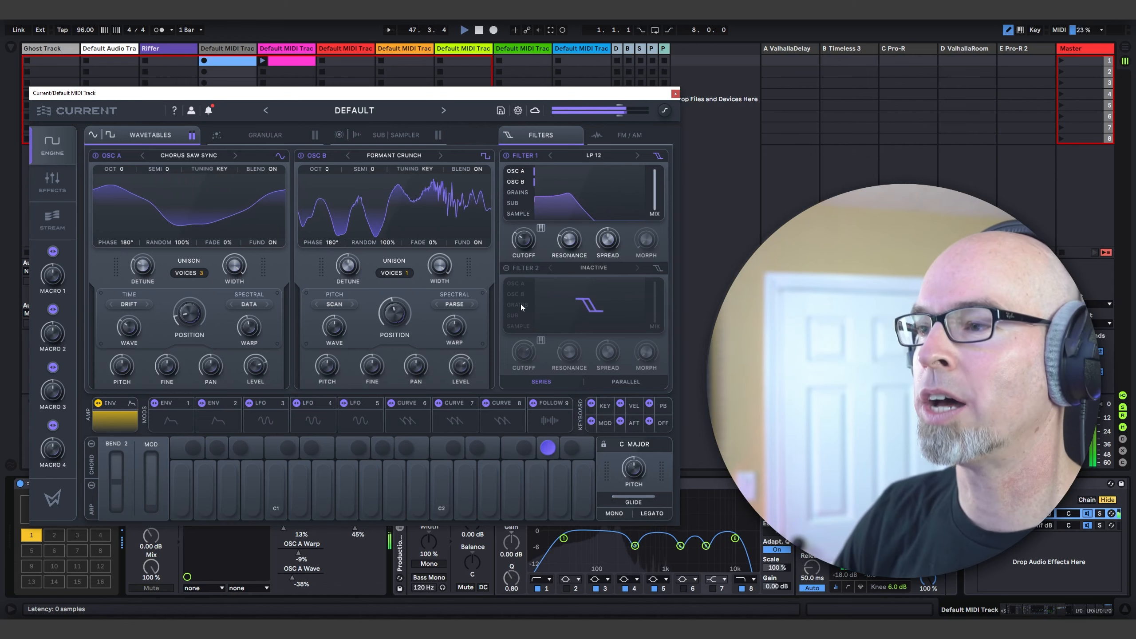
pyautogui.click(598, 269)
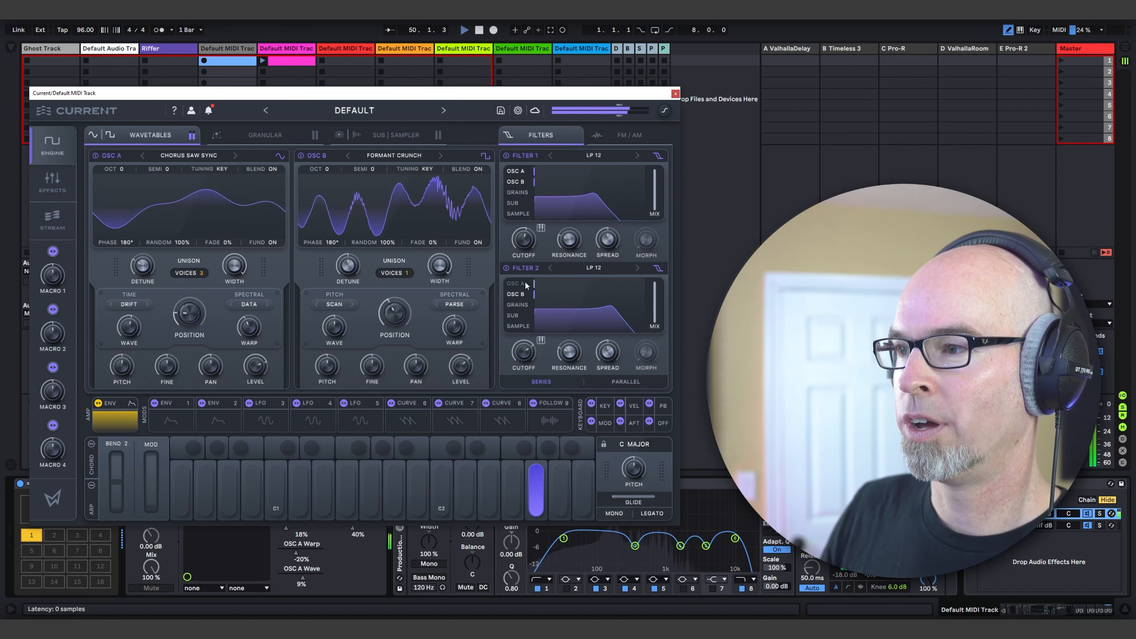
pyautogui.click(592, 267)
pyautogui.moveTo(600, 297)
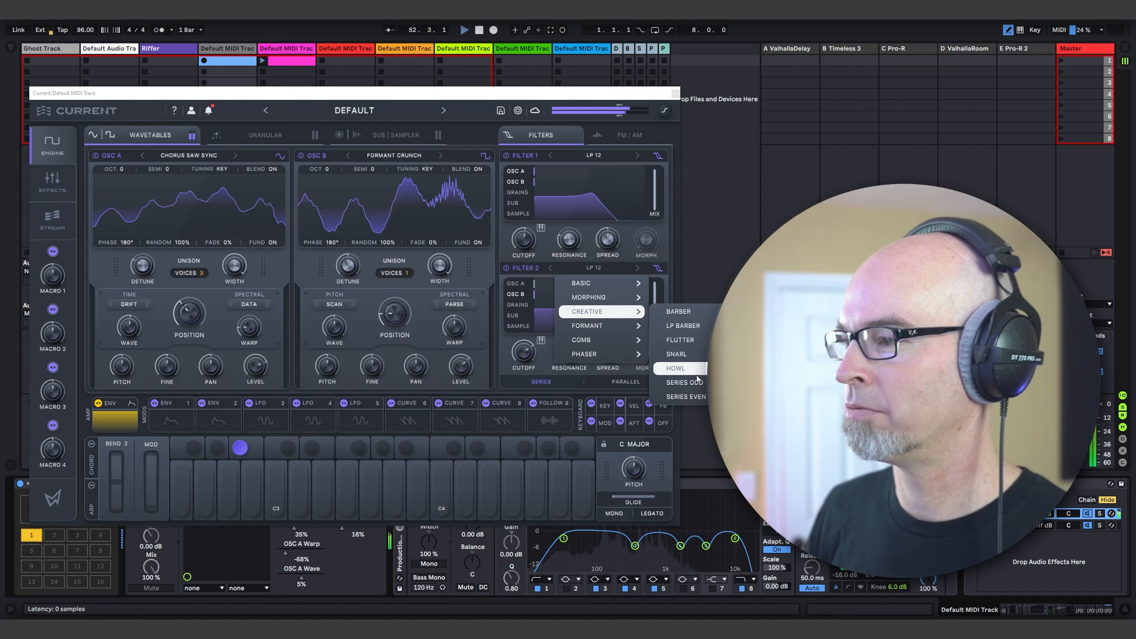
pyautogui.click(689, 340)
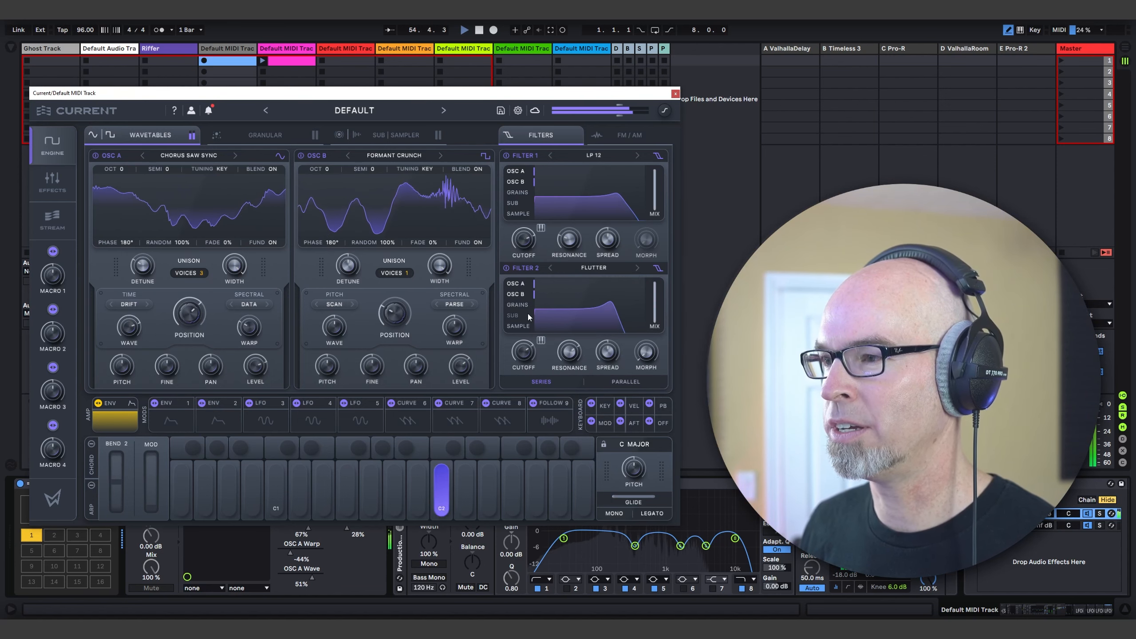
# - Change Filter 2 in Current to the Comb Pos type
pyautogui.click(593, 267)
pyautogui.moveTo(599, 339)
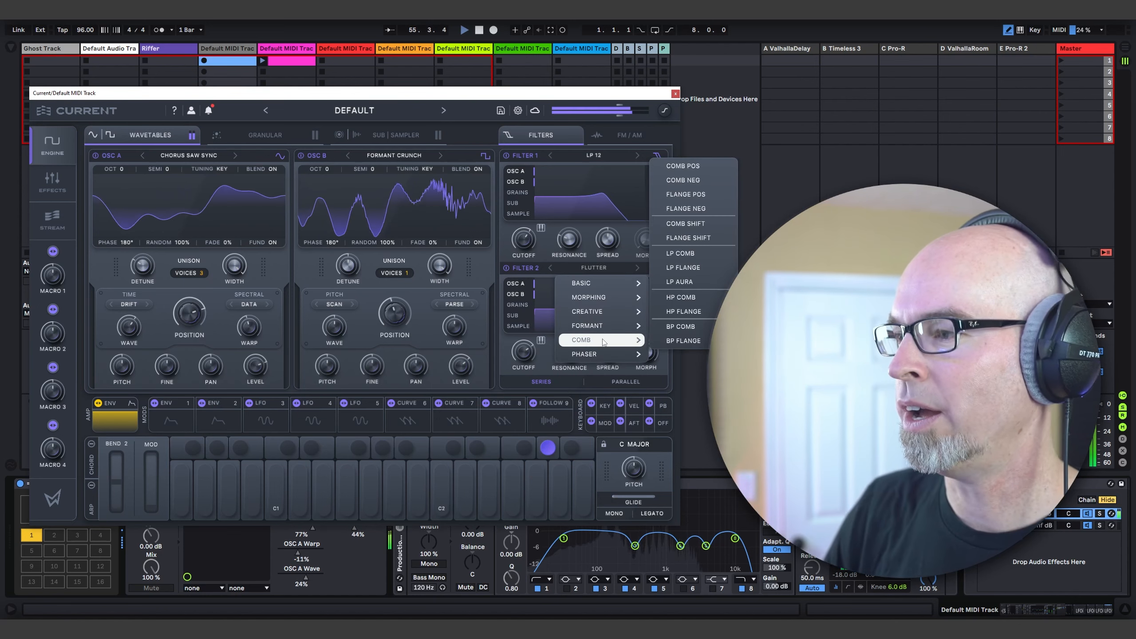
pyautogui.click(702, 173)
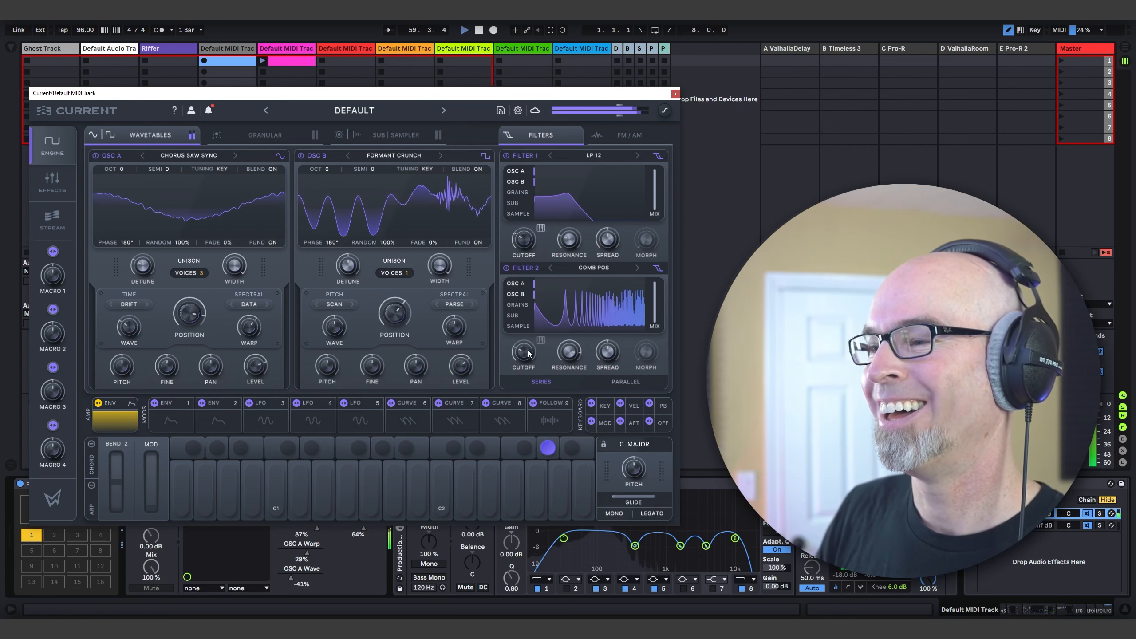
# - Raise Filter 2's cutoff and lower oscillator B's level to about -22.6 dB in Current
pyautogui.moveTo(529, 353); pyautogui.dragTo(536, 341)
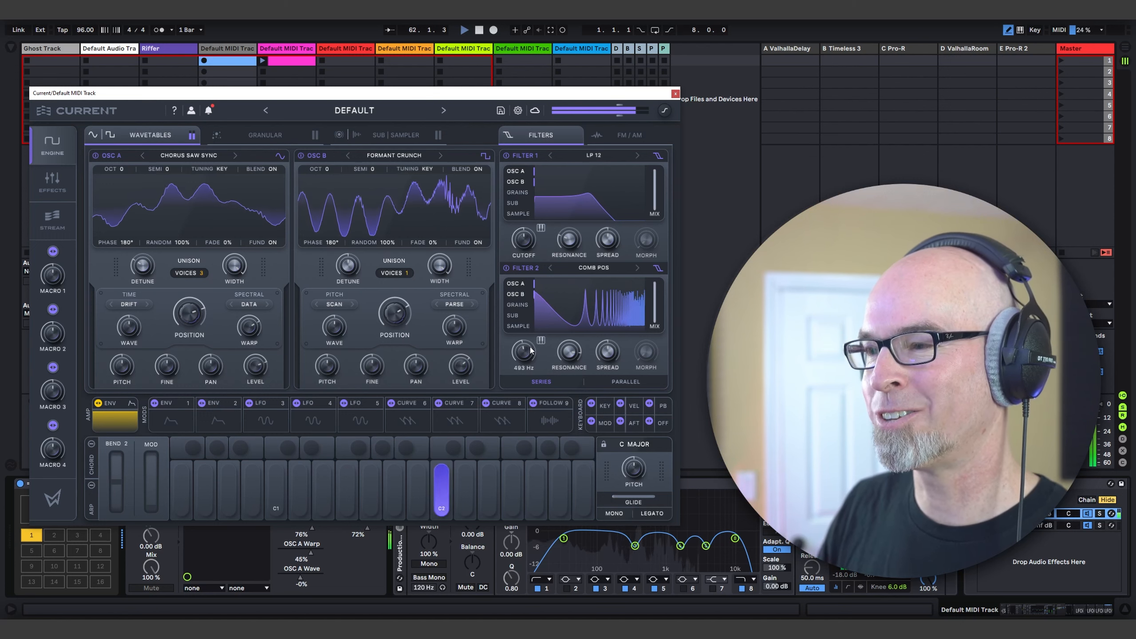
pyautogui.moveTo(531, 351); pyautogui.dragTo(528, 331)
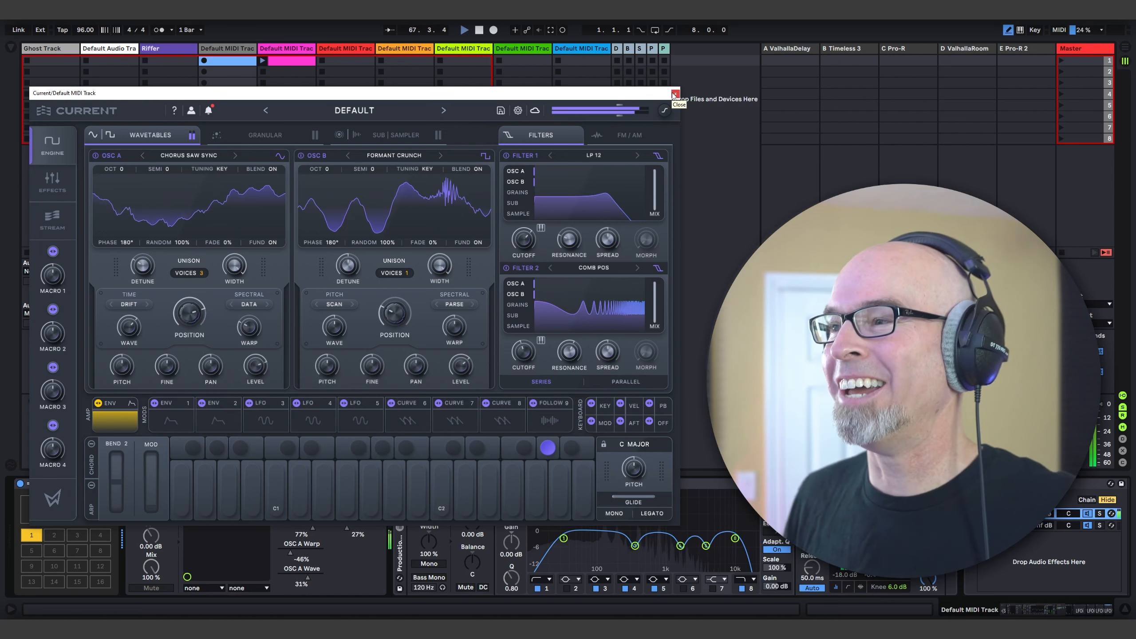
pyautogui.moveTo(462, 366)
pyautogui.mouseDown()
pyautogui.moveTo(465, 397)
pyautogui.moveTo(468, 375)
pyautogui.mouseUp()
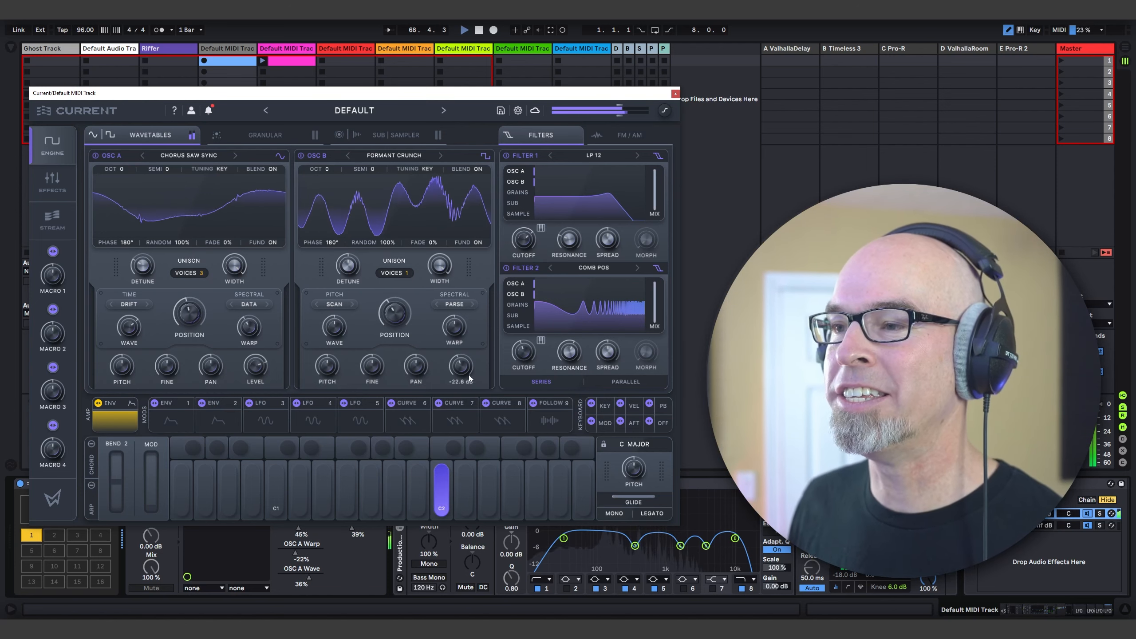
pyautogui.click(675, 94)
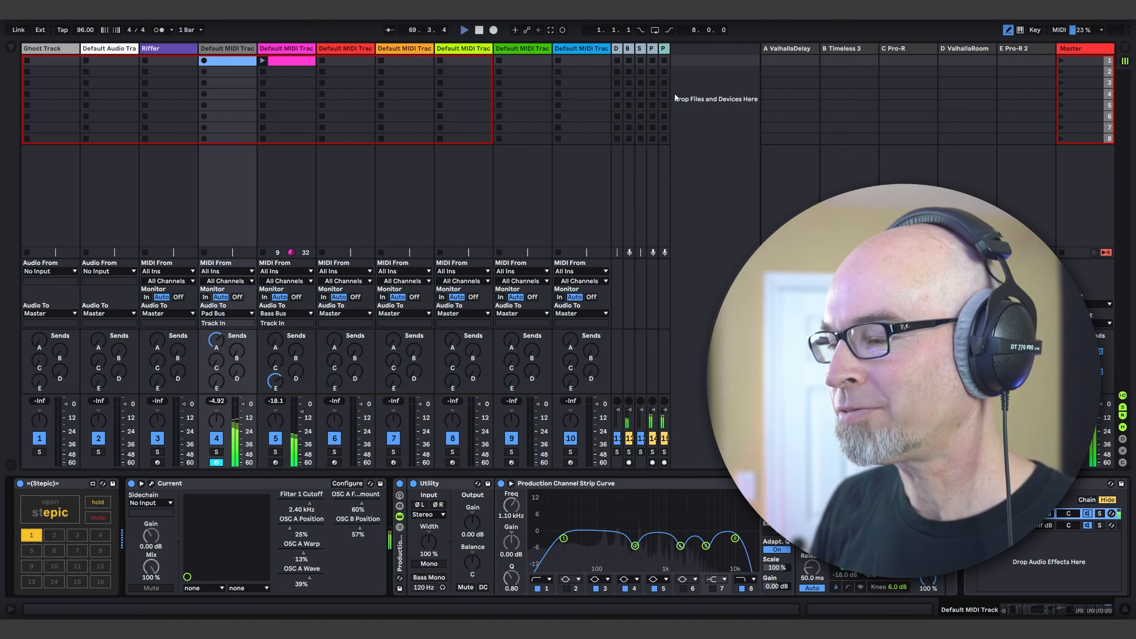
# - Add oscillator B's FM amount to Current's configured parameters from the FM/AM page
pyautogui.click(351, 485)
pyautogui.click(629, 135)
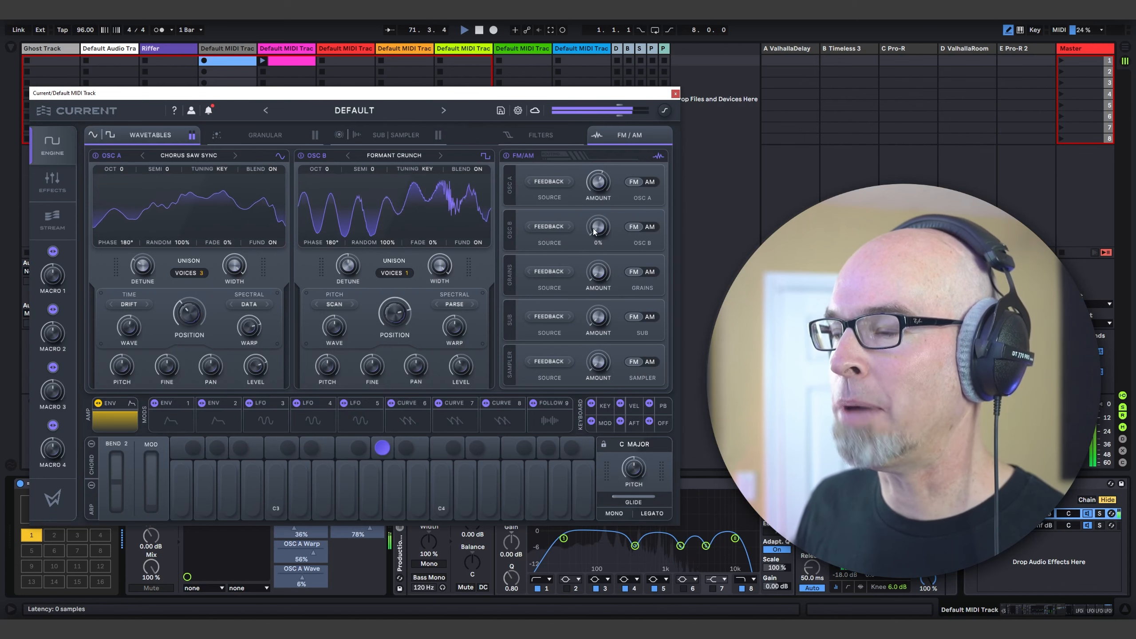
pyautogui.click(594, 228)
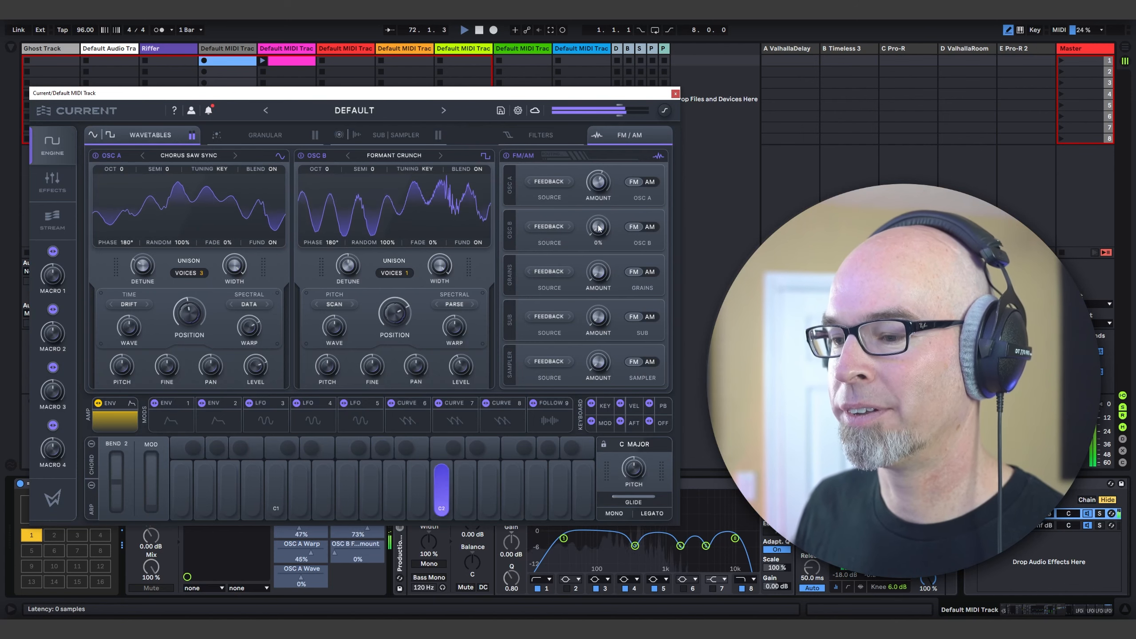
pyautogui.click(674, 93)
# - Map oscillator B's FM amount to the LFOi that modulates oscillator A's FM amount
pyautogui.scroll(-5, 1018, 590)
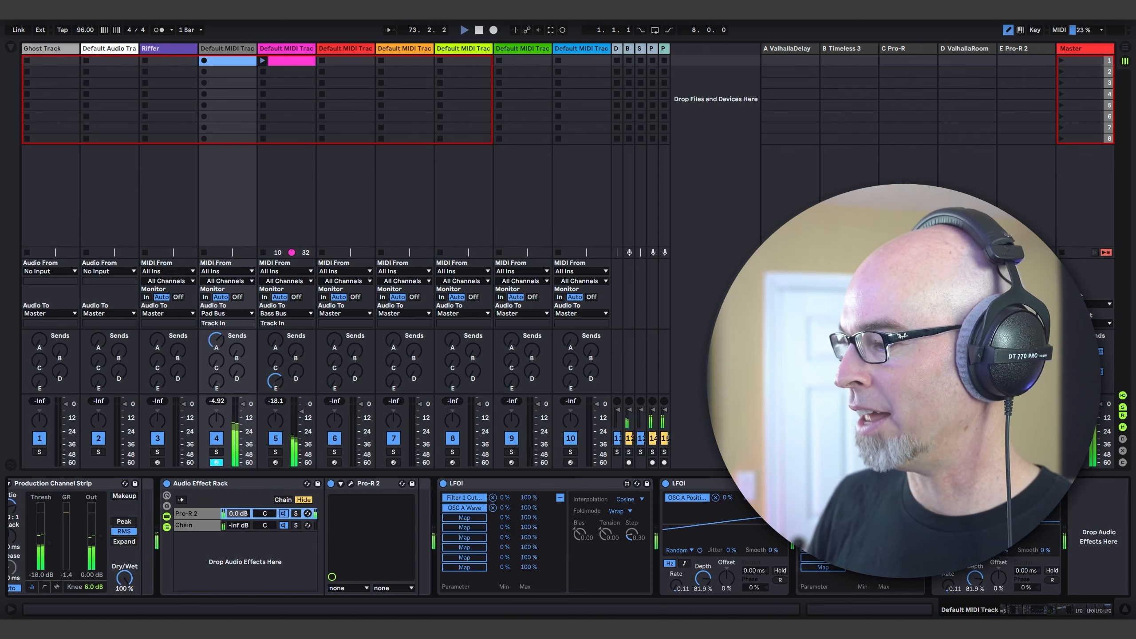
pyautogui.click(1054, 497)
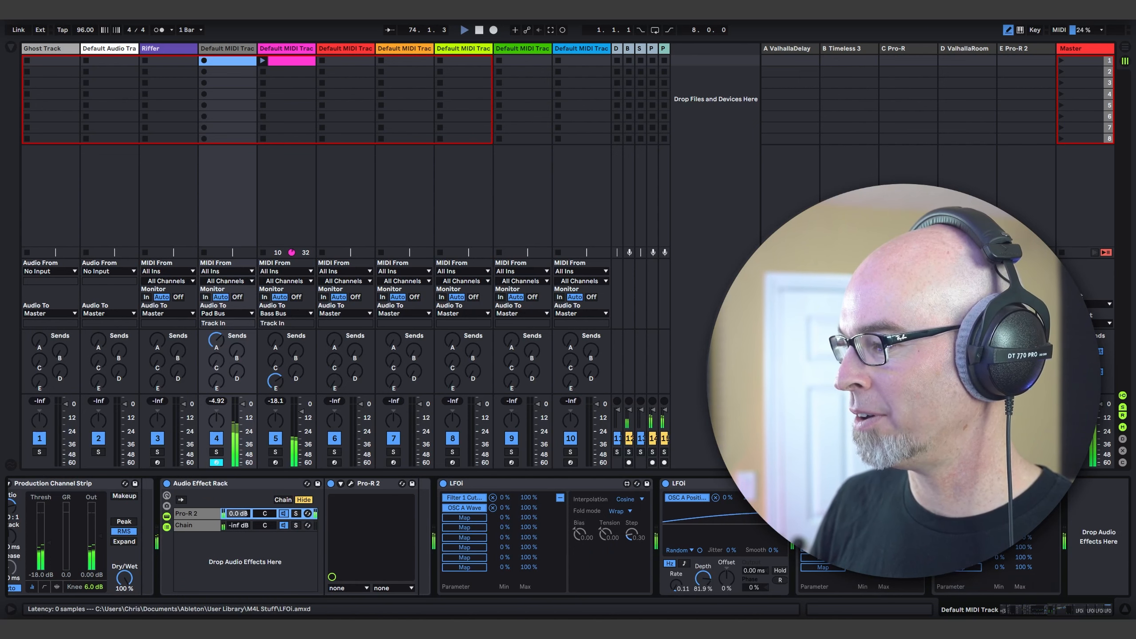
pyautogui.moveTo(1095, 612); pyautogui.dragTo(1065, 610)
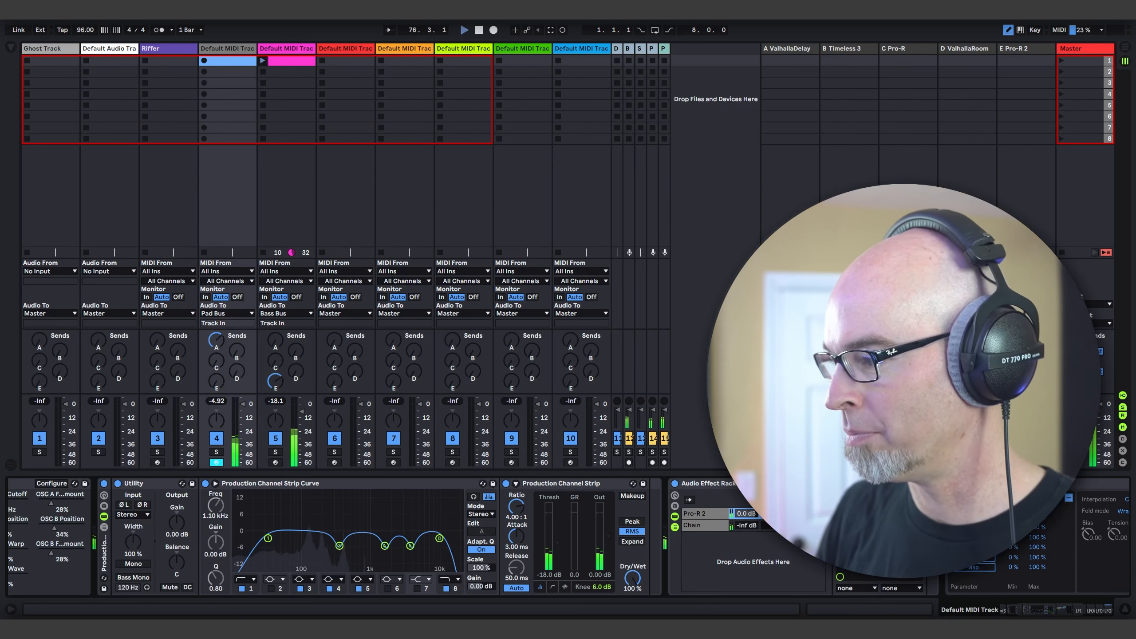
pyautogui.click(1031, 614)
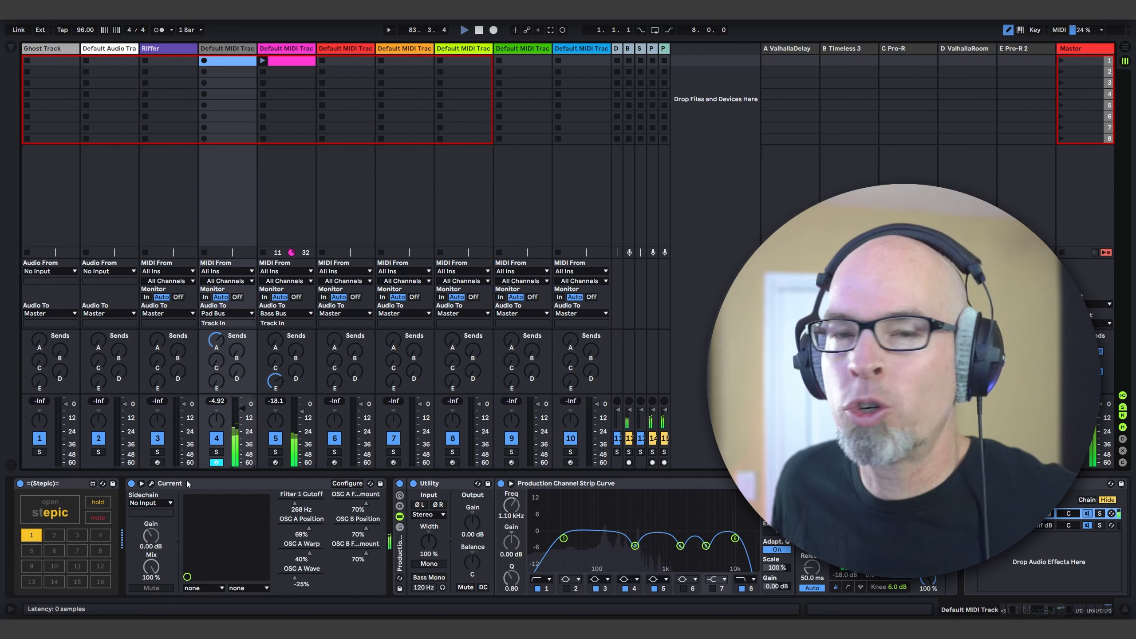
# - Load Vital from the Synths collection onto track 6, and hide the browser
pyautogui.click(357, 49)
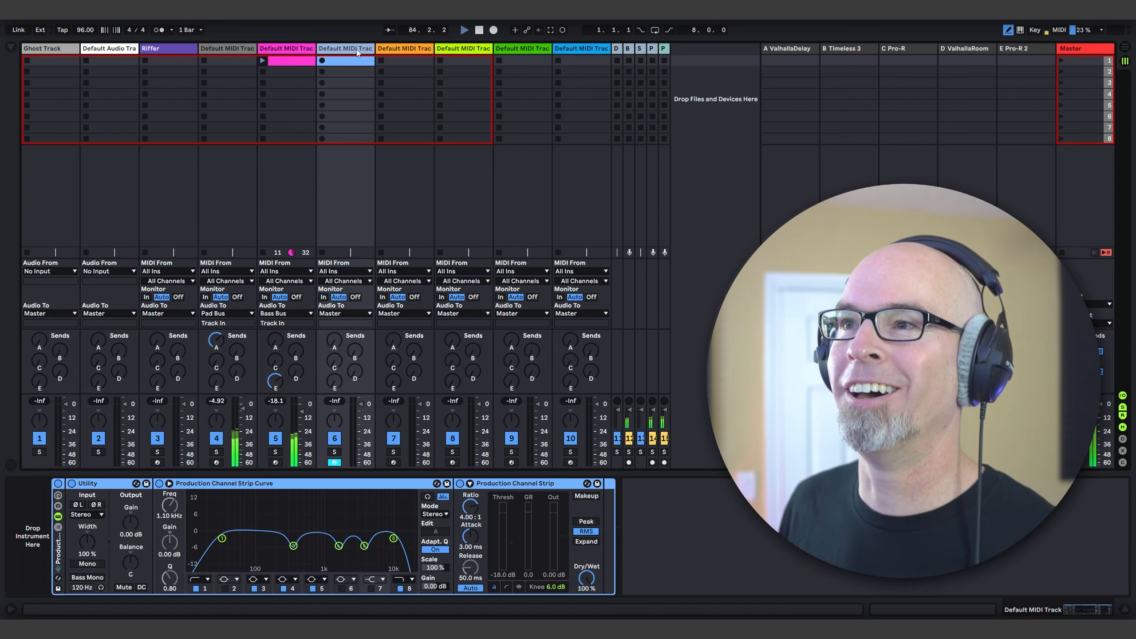
pyautogui.click(11, 47)
pyautogui.scroll(-6, 176, 372)
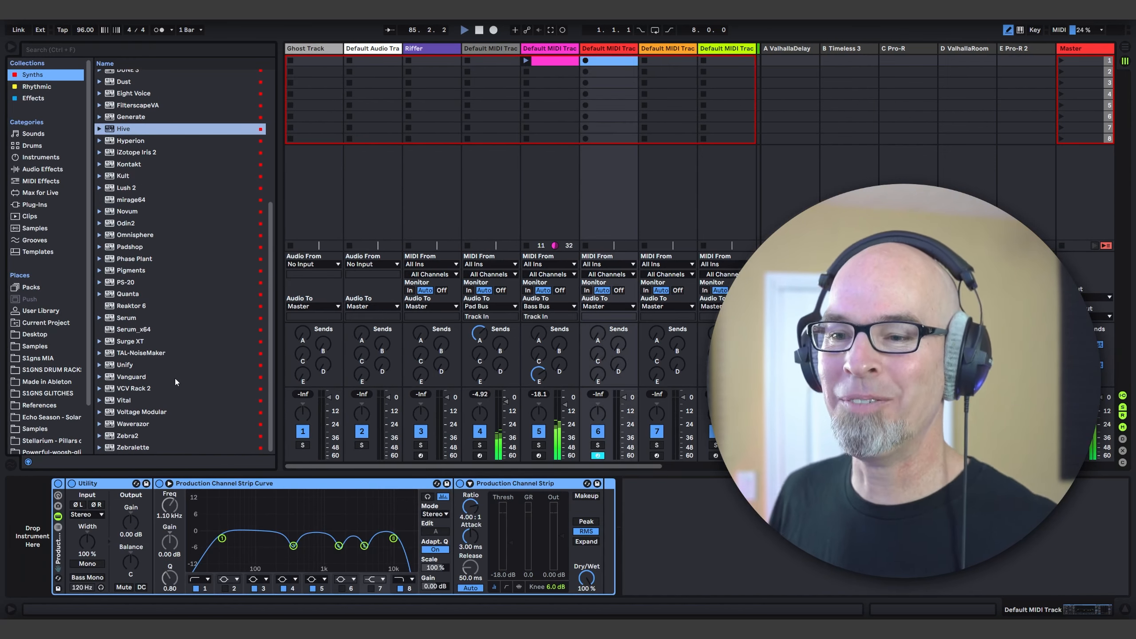
pyautogui.click(124, 400)
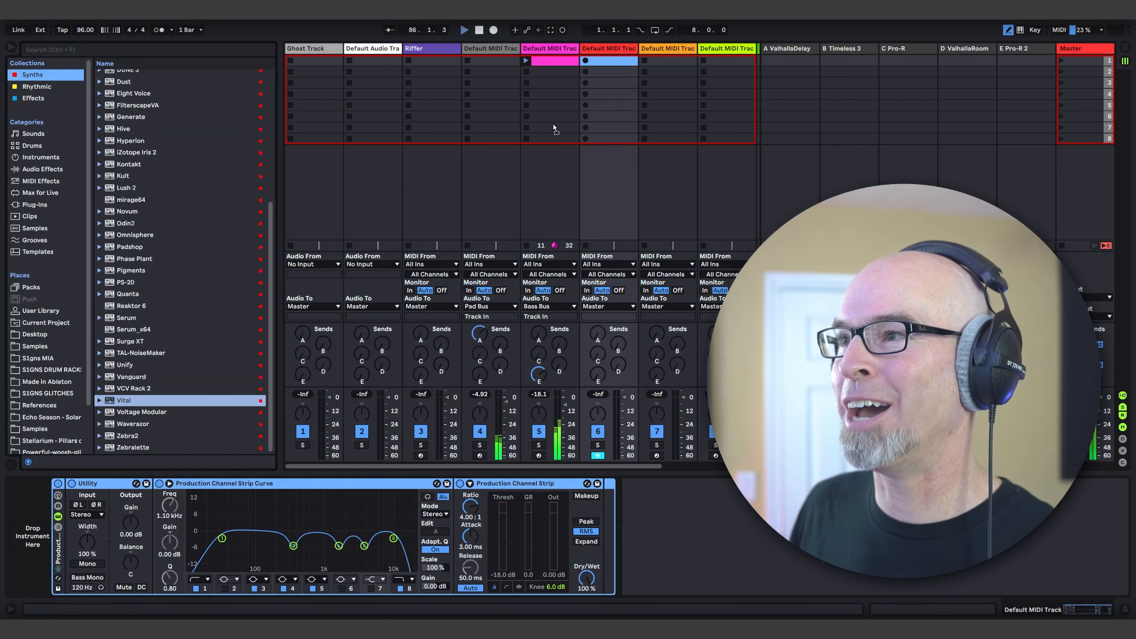
pyautogui.moveTo(612, 102); pyautogui.dragTo(610, 102)
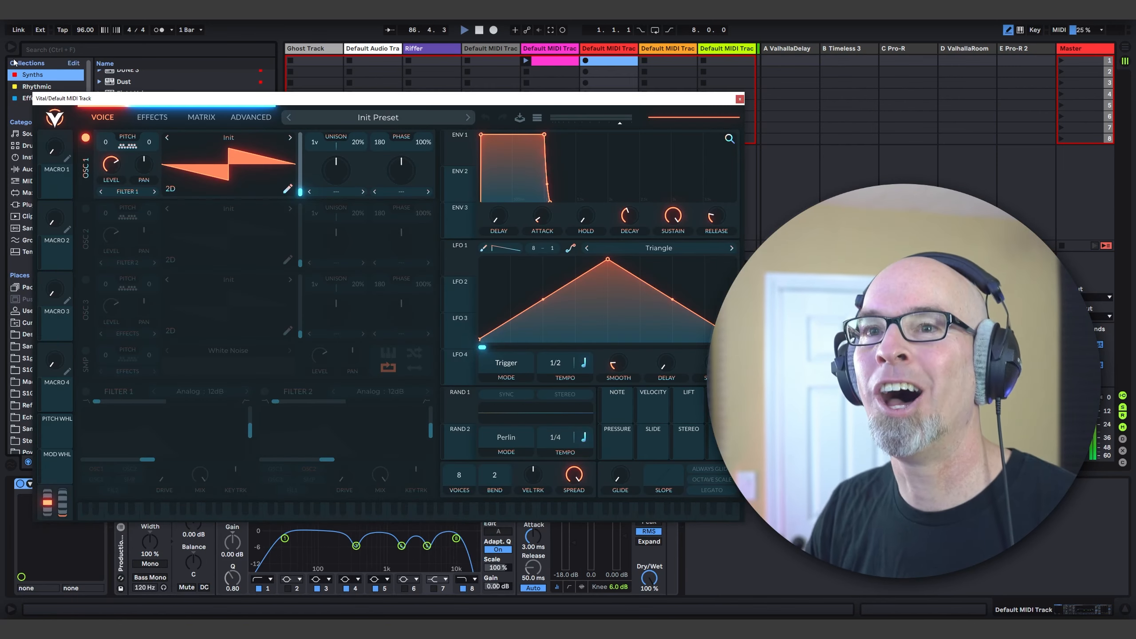
pyautogui.hotkey('ctrl', 'alt', 'b')
# - Load the preset Anomaly 3 - SEQ Modular Signal from Vital's User folder, sorted by name, and close the plug-in window
pyautogui.click(364, 118)
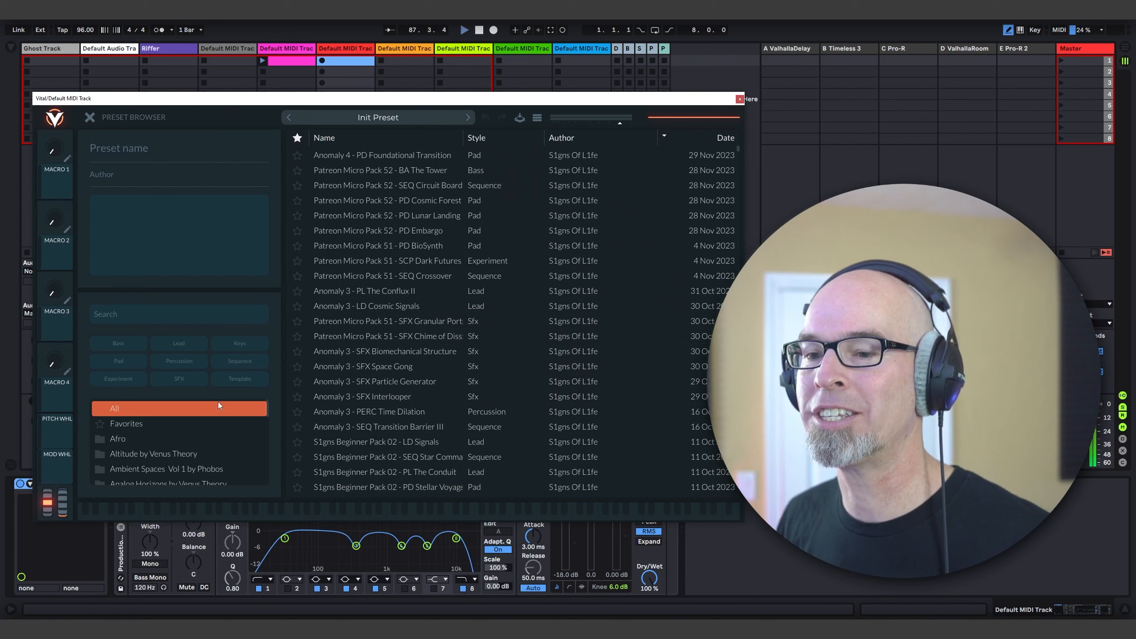
pyautogui.scroll(-8, 219, 417)
pyautogui.scroll(-6, 179, 449)
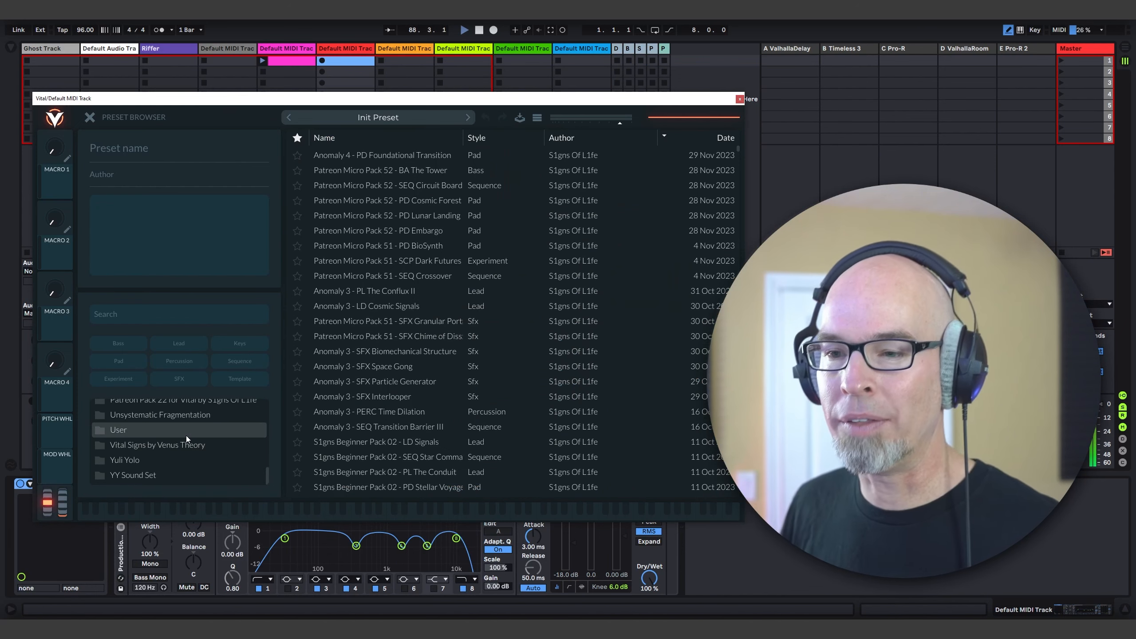
pyautogui.click(180, 429)
pyautogui.click(371, 135)
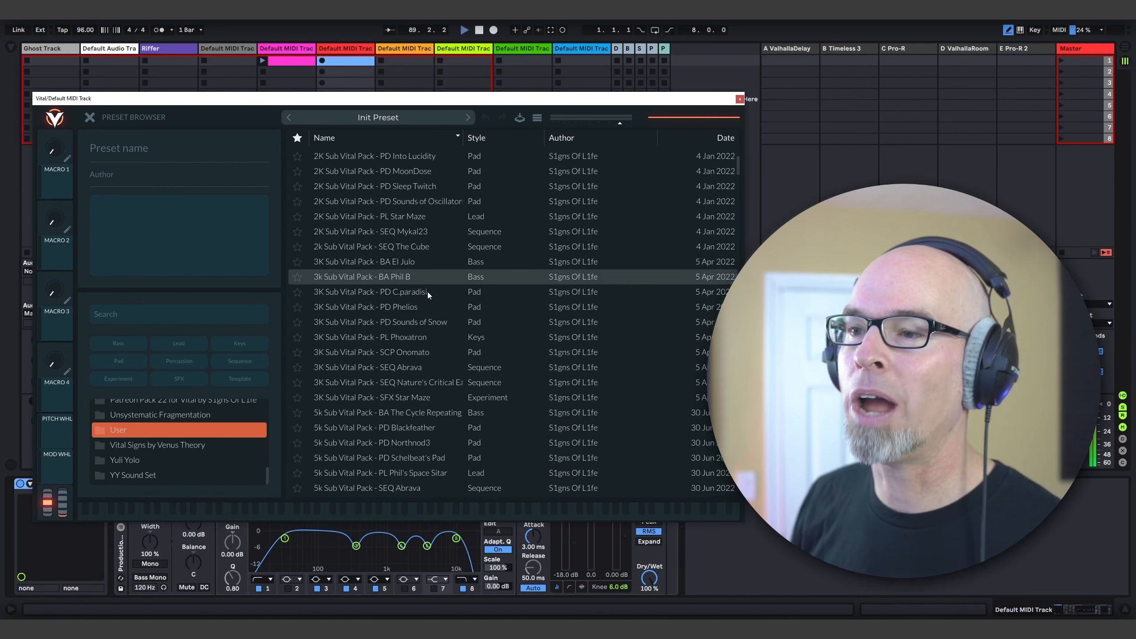
pyautogui.scroll(-15, 427, 313)
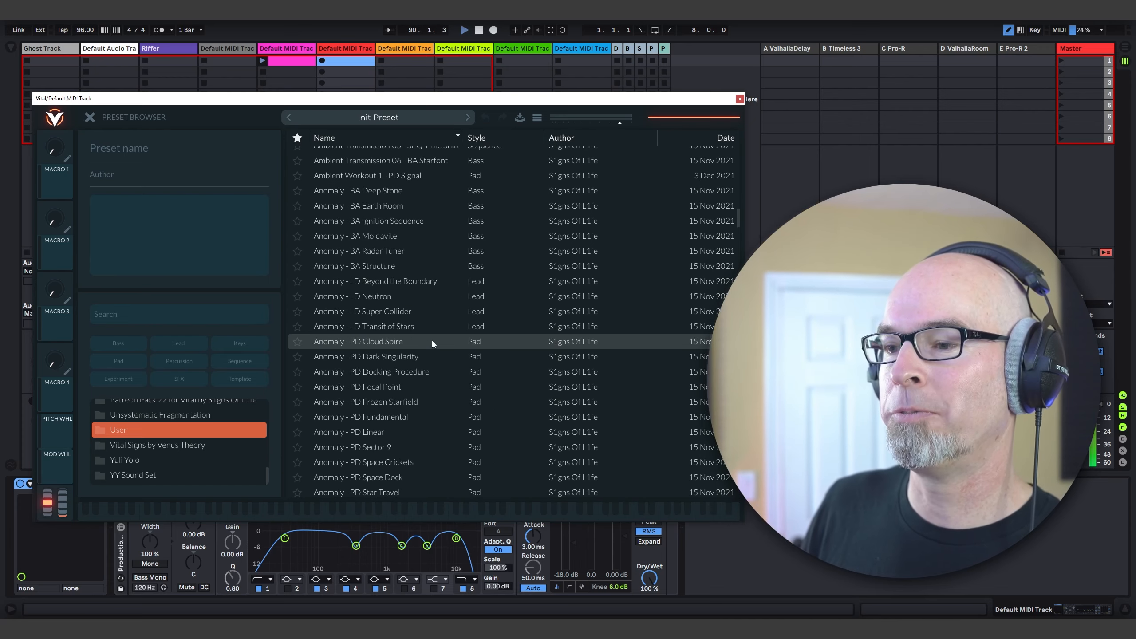
pyautogui.scroll(-15, 431, 340)
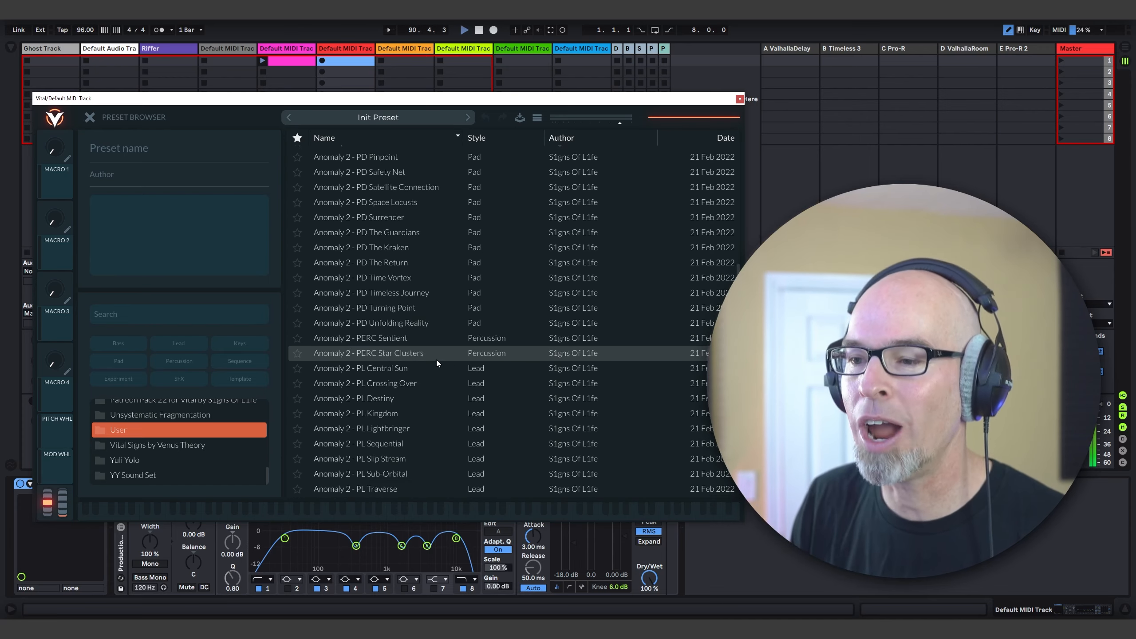
pyautogui.scroll(-15, 436, 360)
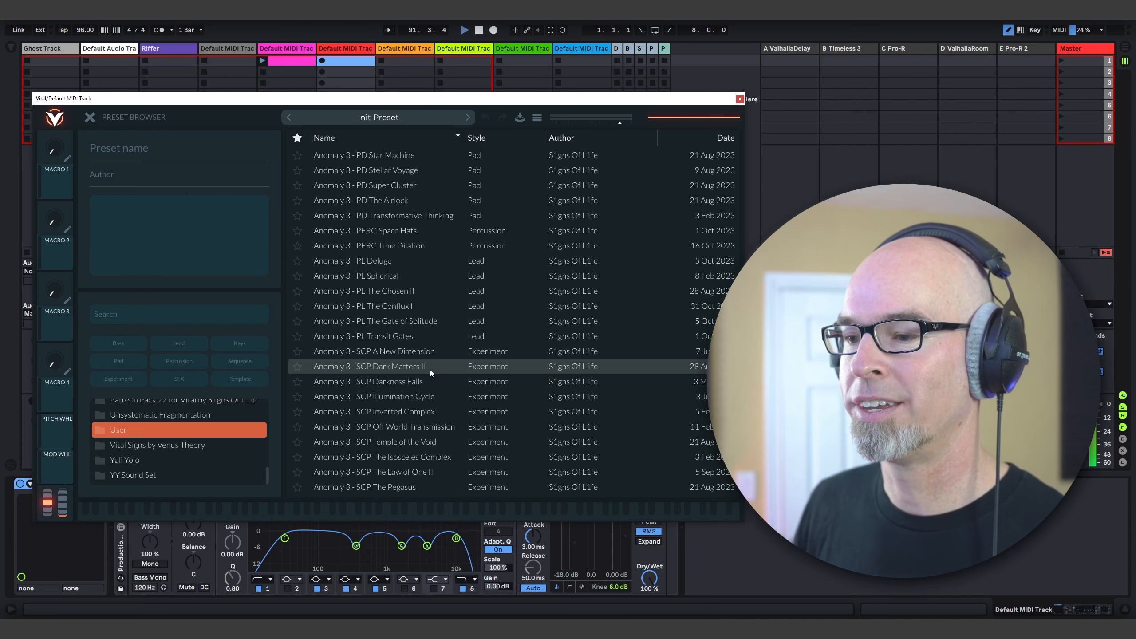
pyautogui.scroll(-13, 429, 369)
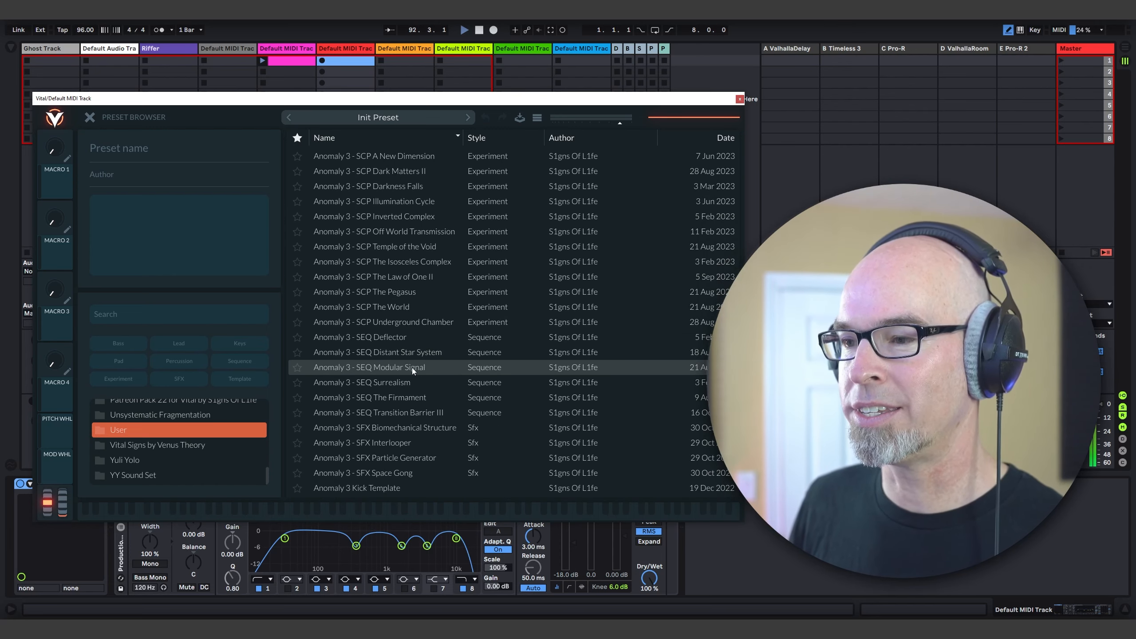
pyautogui.click(391, 368)
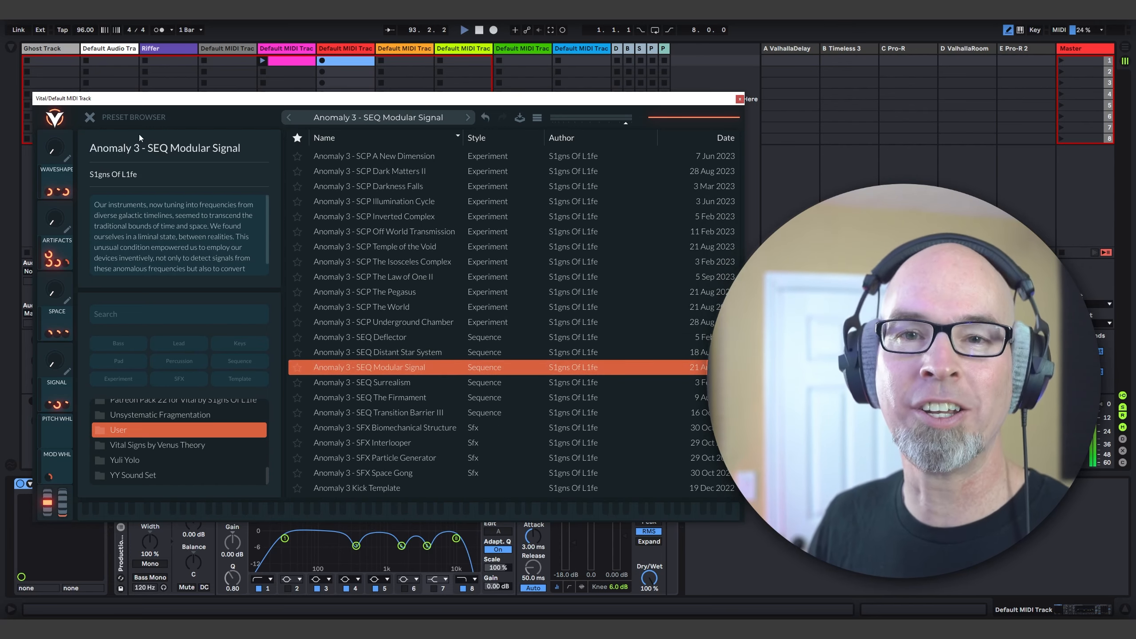
pyautogui.click(89, 118)
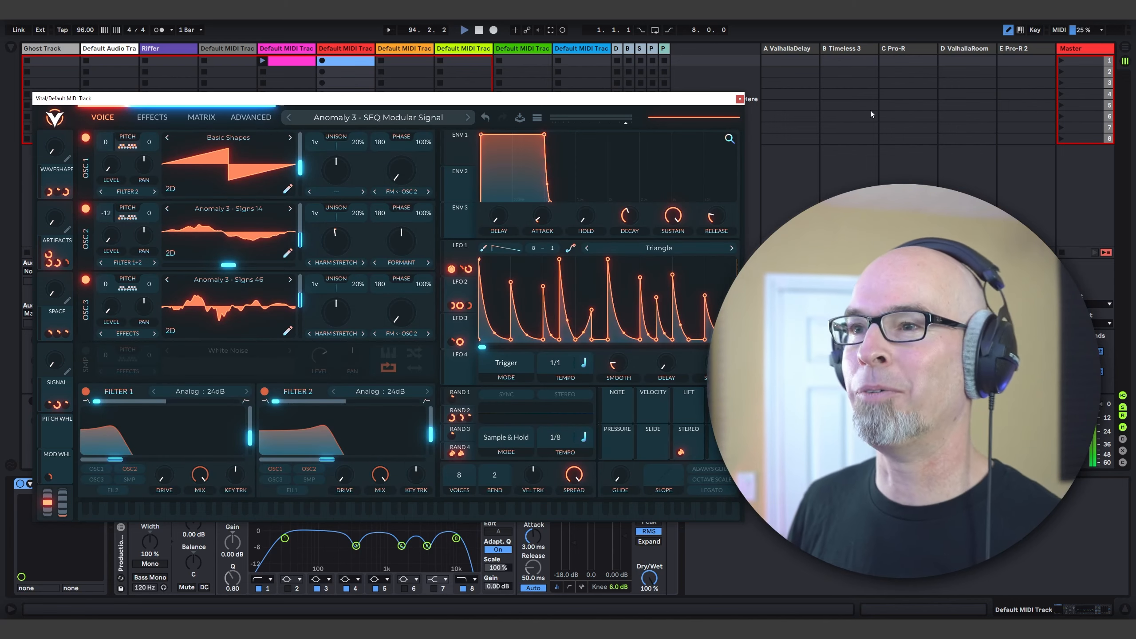
pyautogui.click(739, 99)
# - Route track 6's audio output to the Synth Bus and raise the track's volume to about -13.2 dB
pyautogui.click(346, 314)
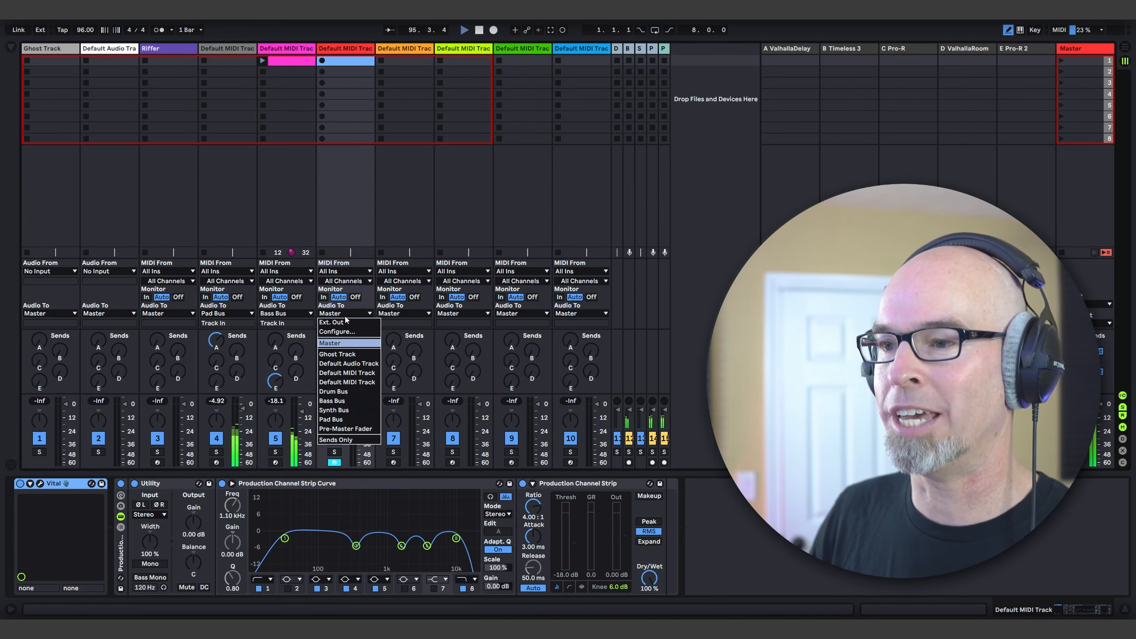
pyautogui.click(341, 411)
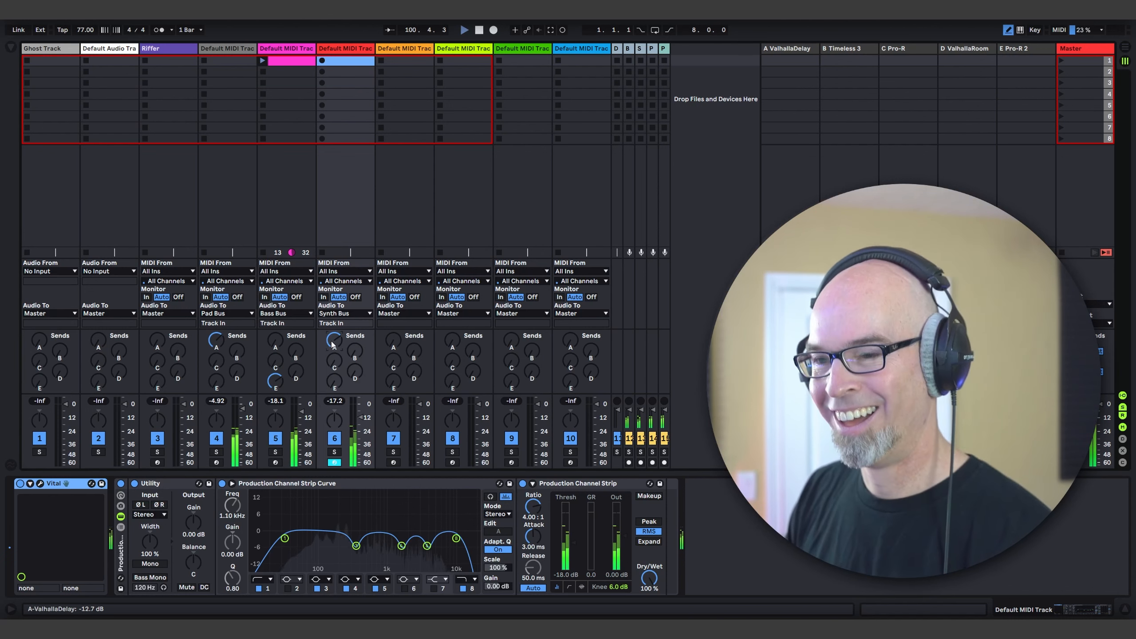
pyautogui.moveTo(365, 419); pyautogui.dragTo(364, 413)
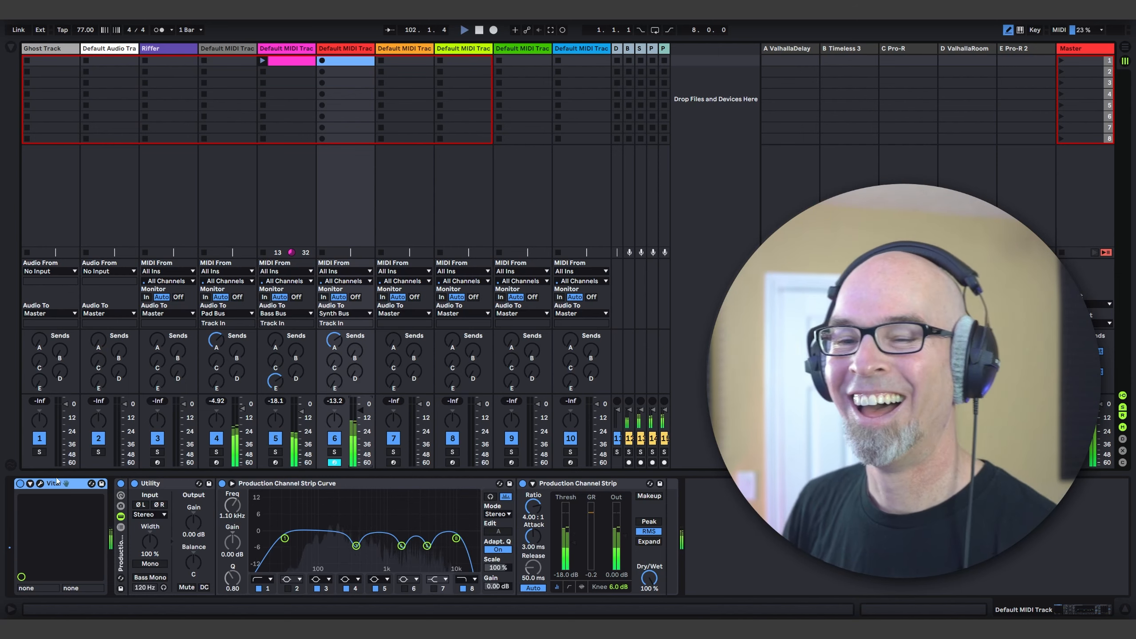
# - Raise Vital's macros to about 0.47 for Waveshape, 0.63 for Artifacts and 0.62 for Signal
pyautogui.click(42, 483)
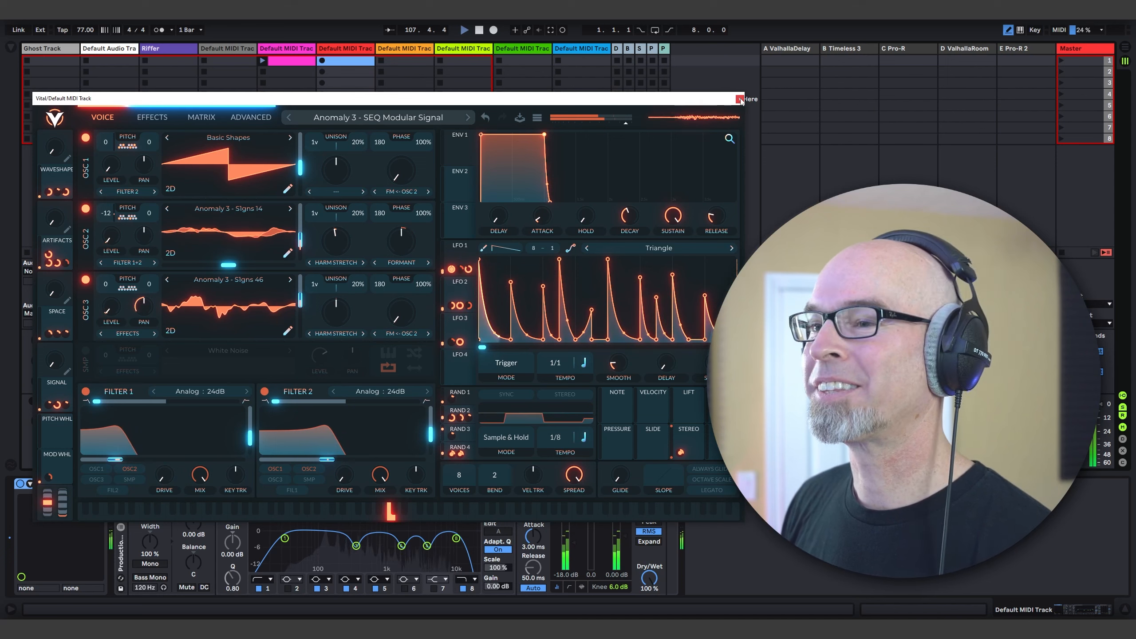
pyautogui.moveTo(58, 145); pyautogui.dragTo(58, 128)
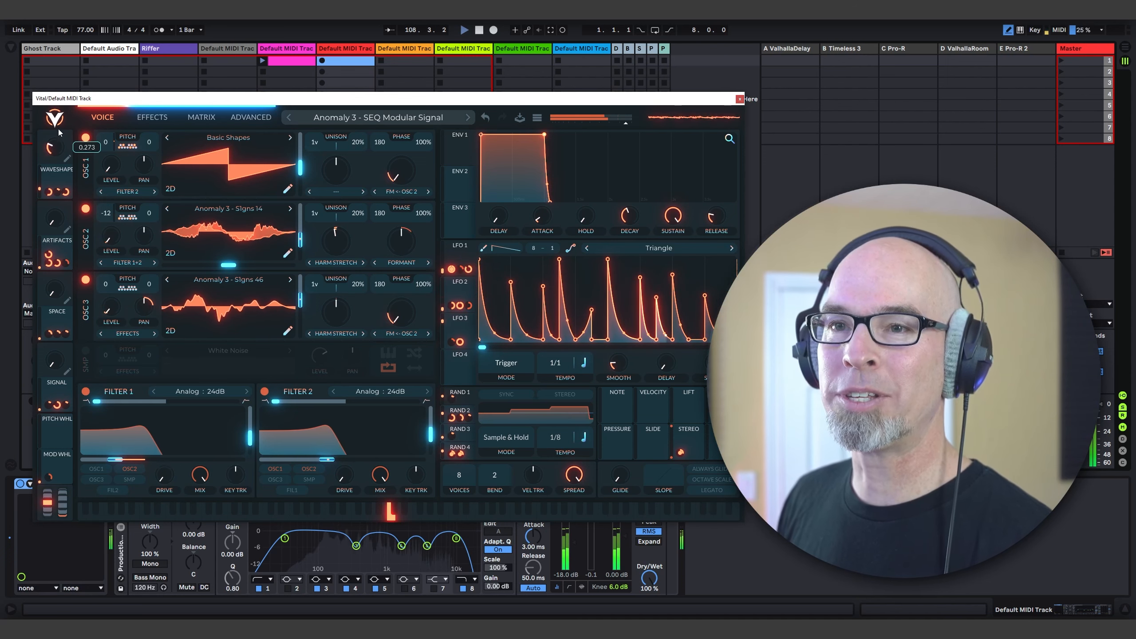
pyautogui.moveTo(51, 219); pyautogui.dragTo(59, 176)
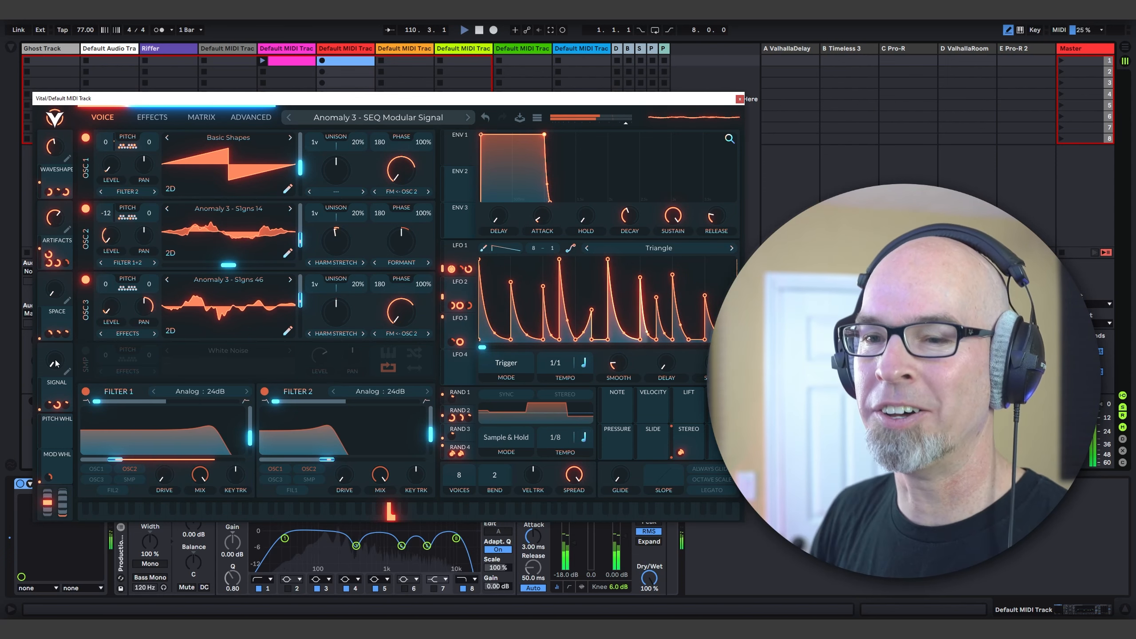
pyautogui.moveTo(50, 358); pyautogui.dragTo(50, 308)
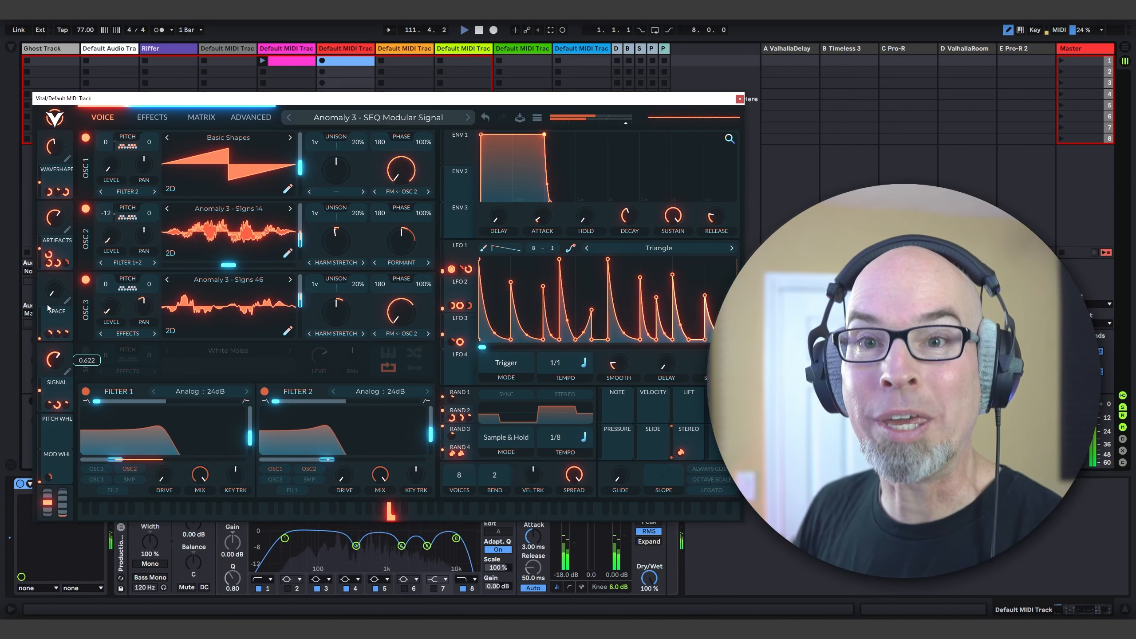
pyautogui.click(739, 100)
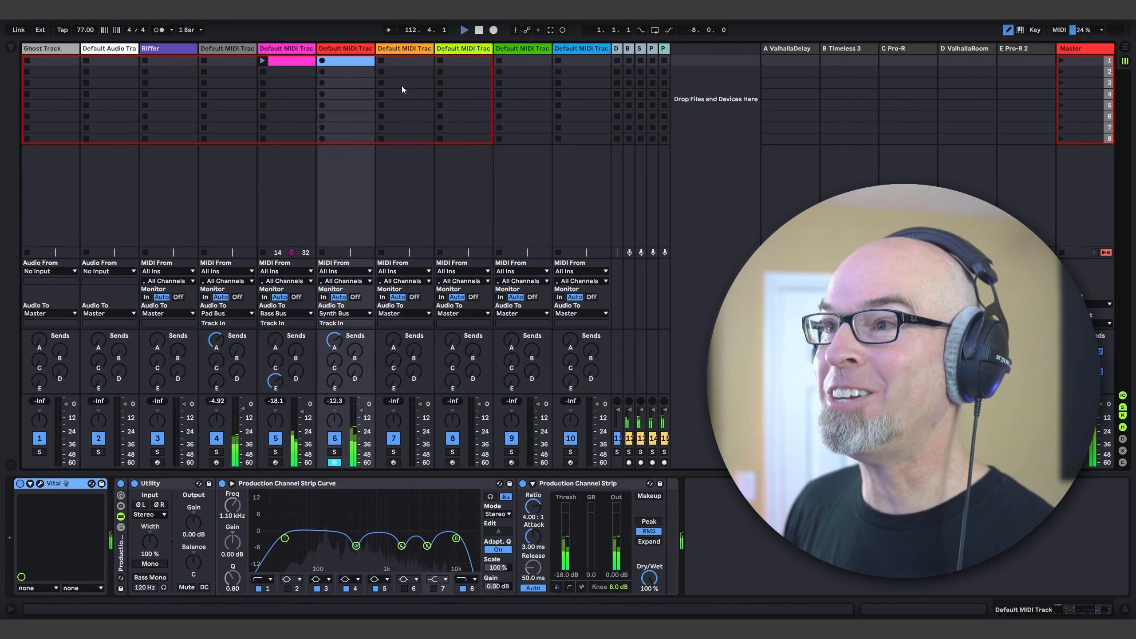
# - Create an 8-bar looping MIDI clip in track 6's first slot and fill it with one sustained C3 note
pyautogui.doubleClick(354, 62)
pyautogui.moveTo(492, 473); pyautogui.dragTo(492, 214)
pyautogui.rightClick(310, 317)
pyautogui.click(325, 470)
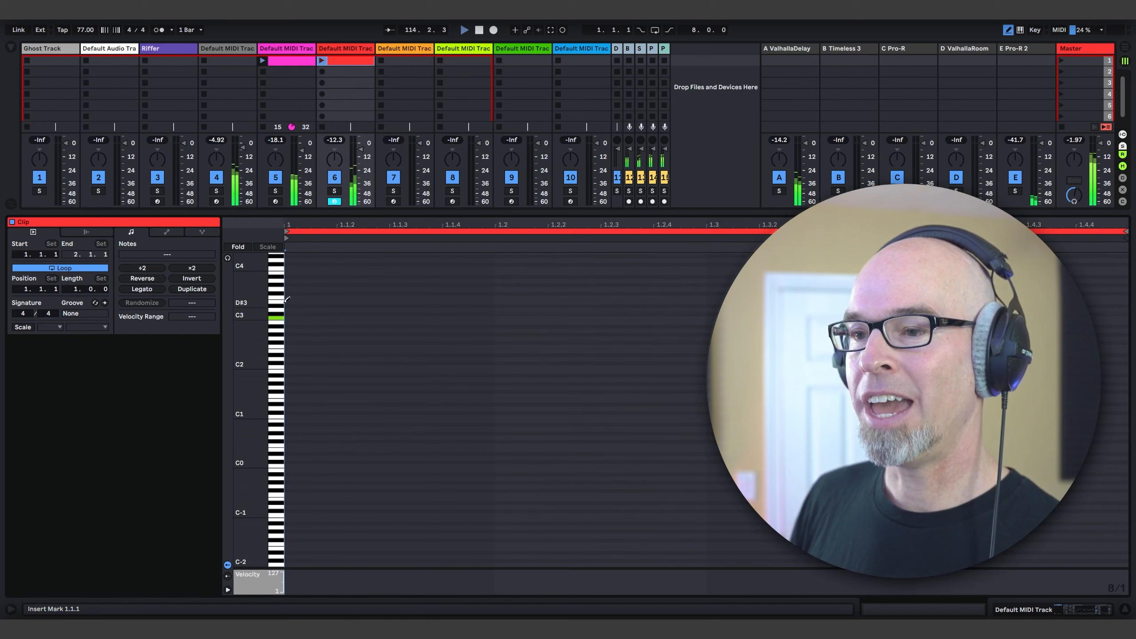
pyautogui.moveTo(77, 282); pyautogui.dragTo(78, 266)
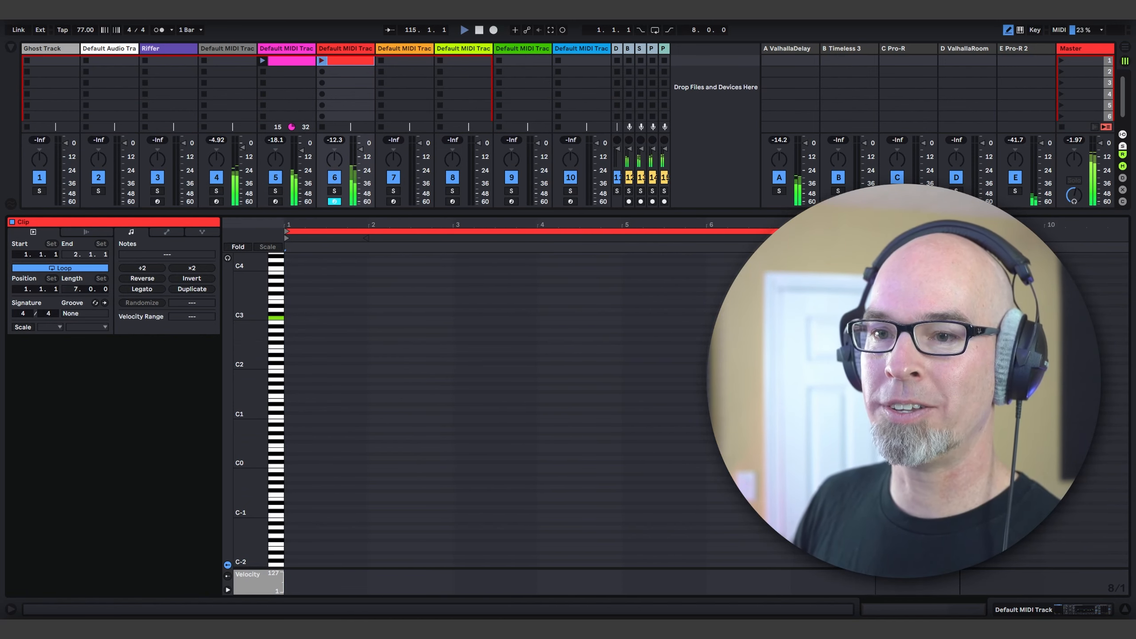
pyautogui.click(291, 315)
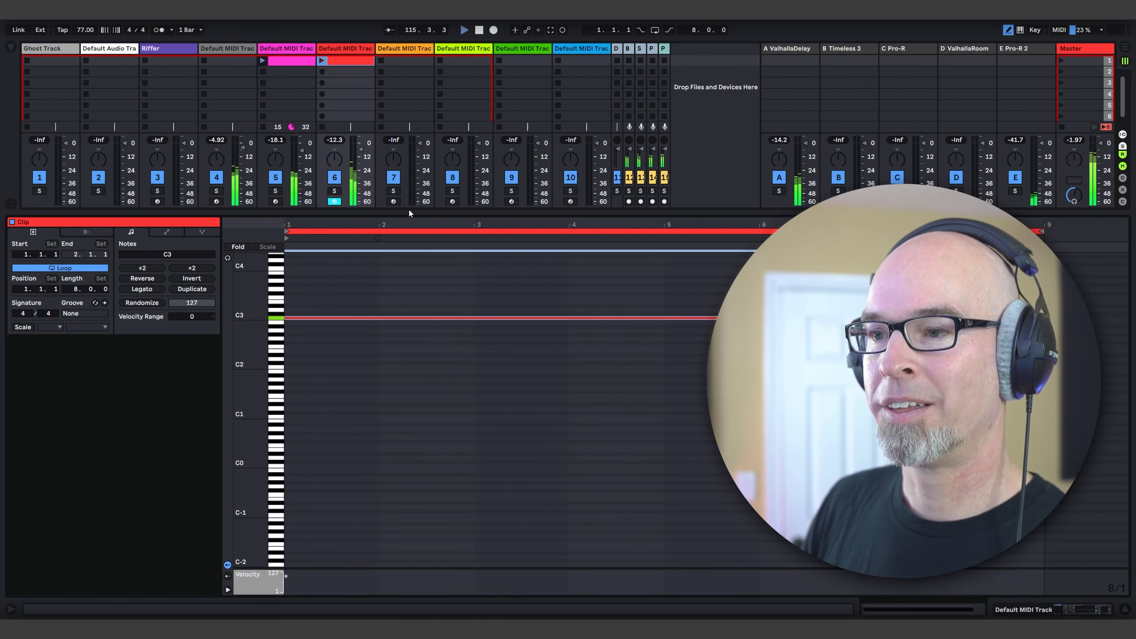
pyautogui.moveTo(396, 212); pyautogui.dragTo(395, 473)
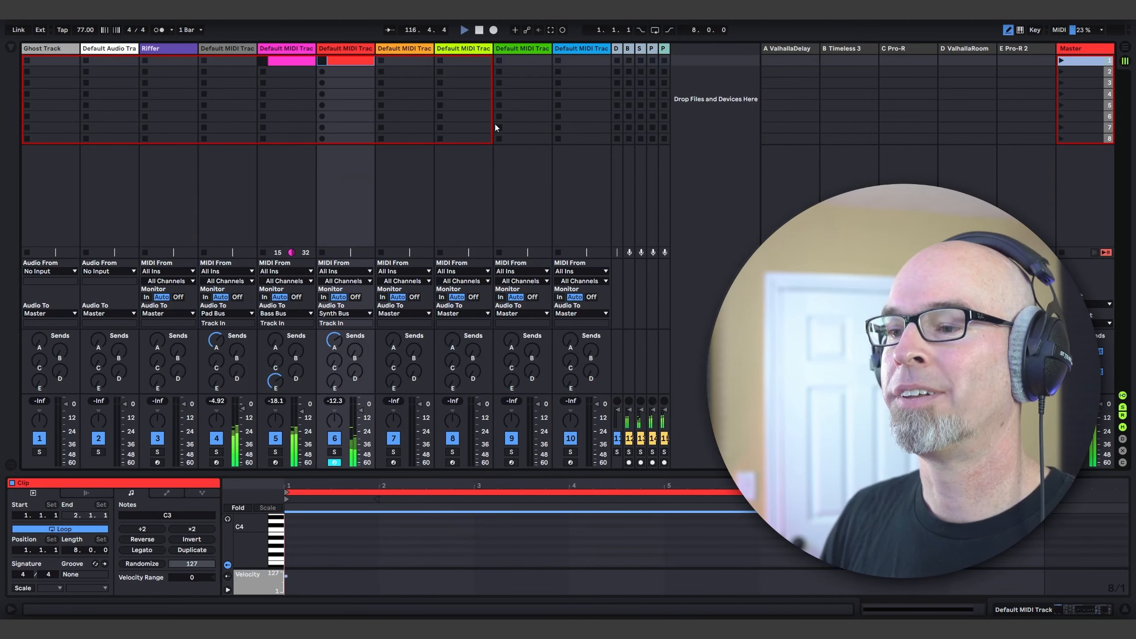
# - Add Macro 4, Macro 2 and Macro 1 to Vital's configured parameters on track 6
pyautogui.click(333, 84)
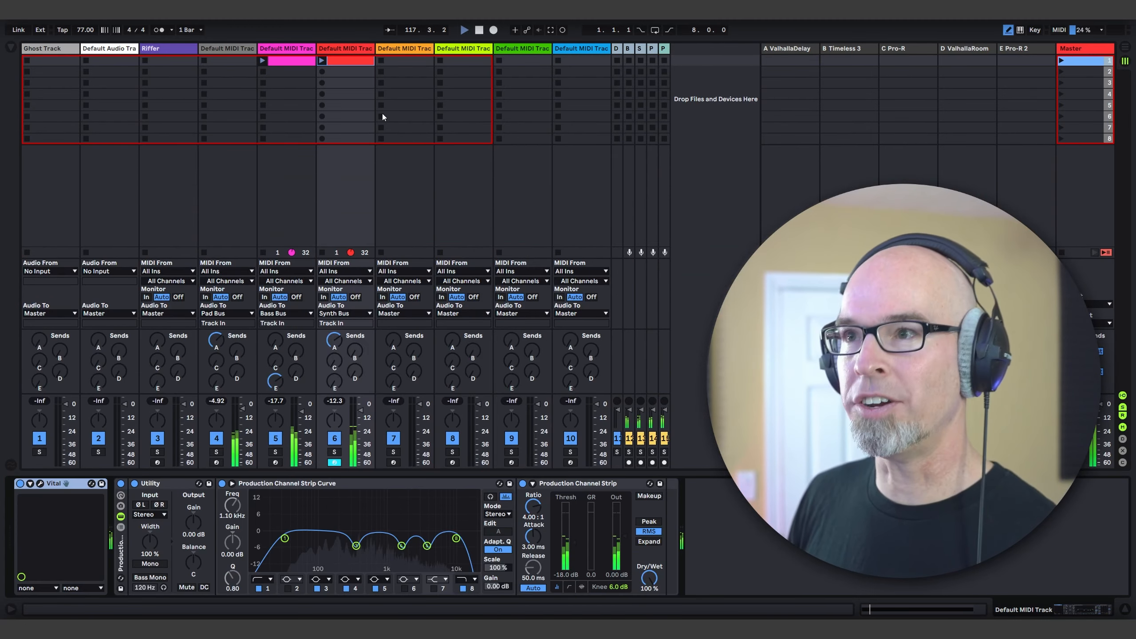
pyautogui.click(32, 483)
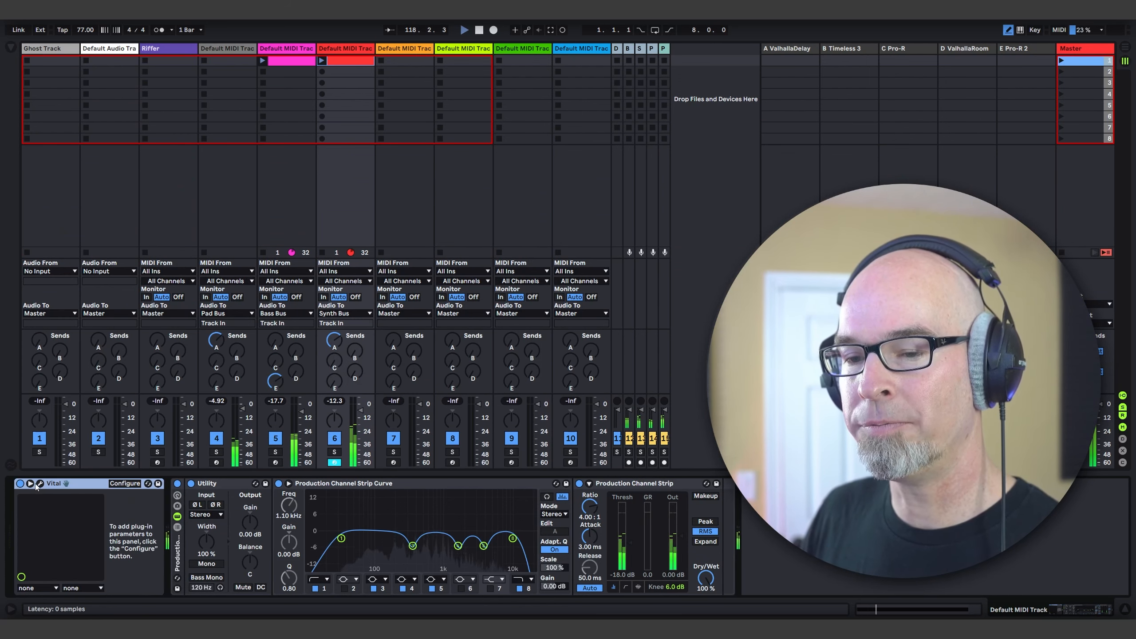
pyautogui.click(125, 483)
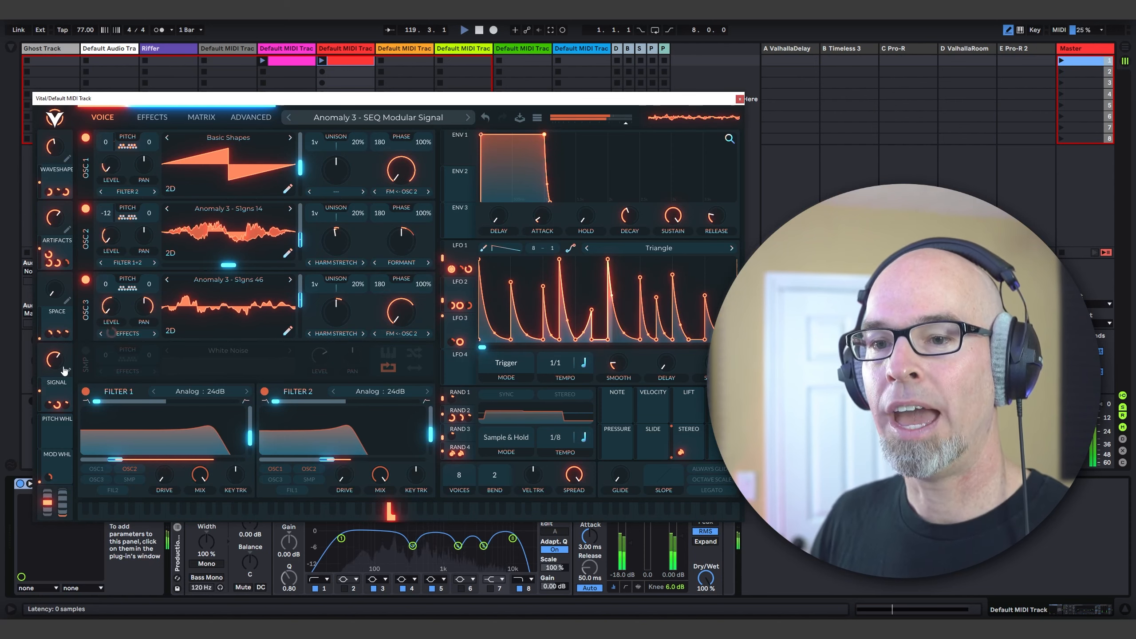
pyautogui.click(57, 155)
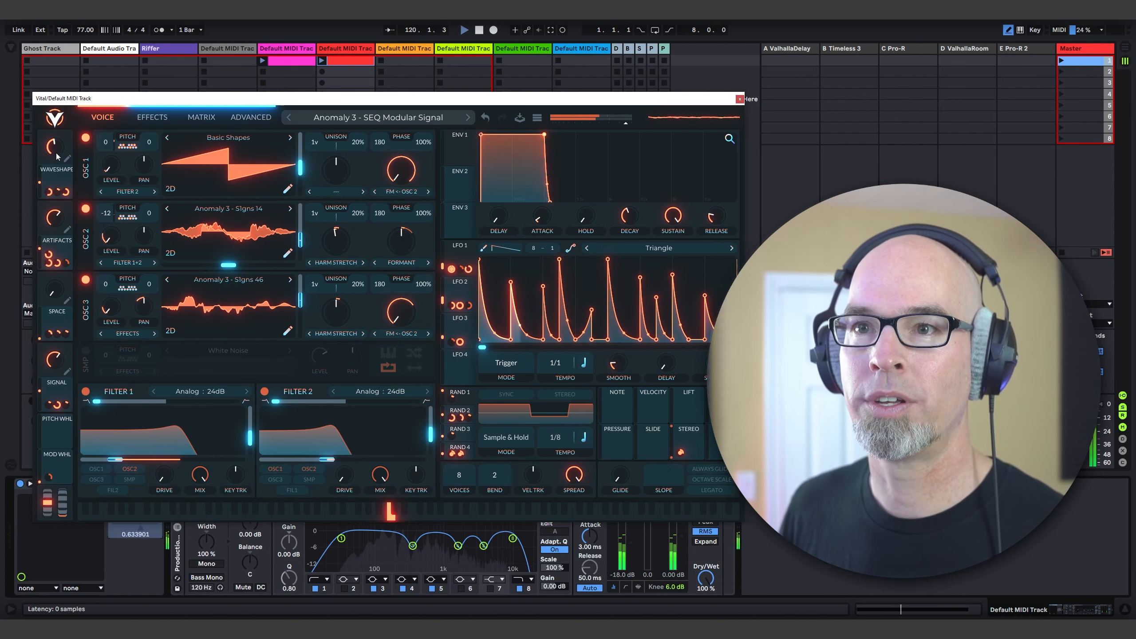
pyautogui.click(56, 153)
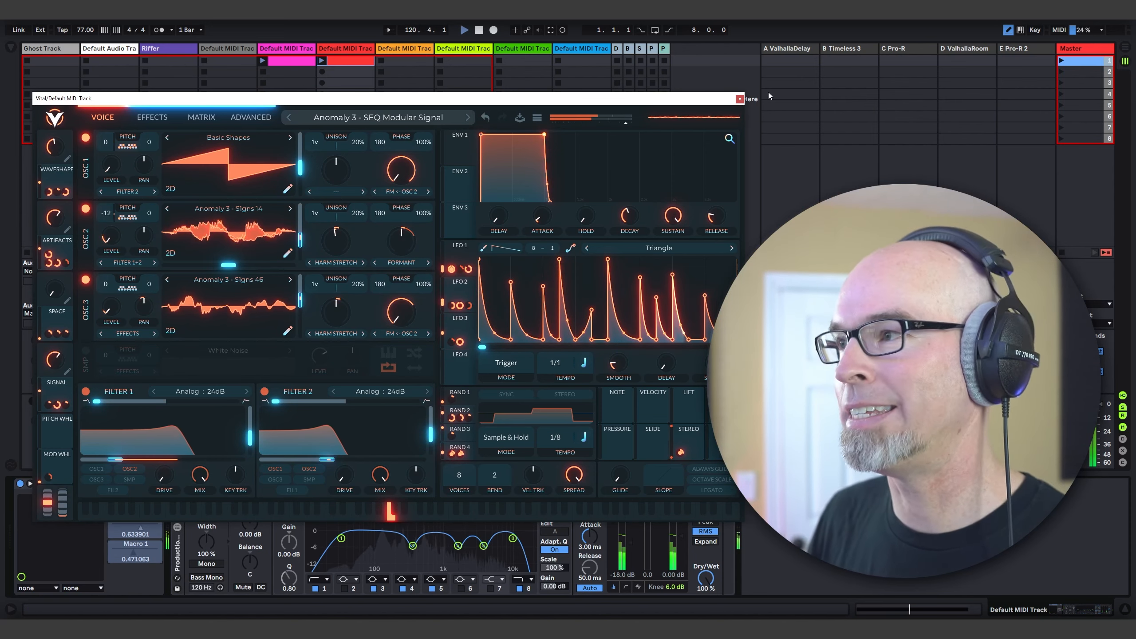
pyautogui.click(739, 99)
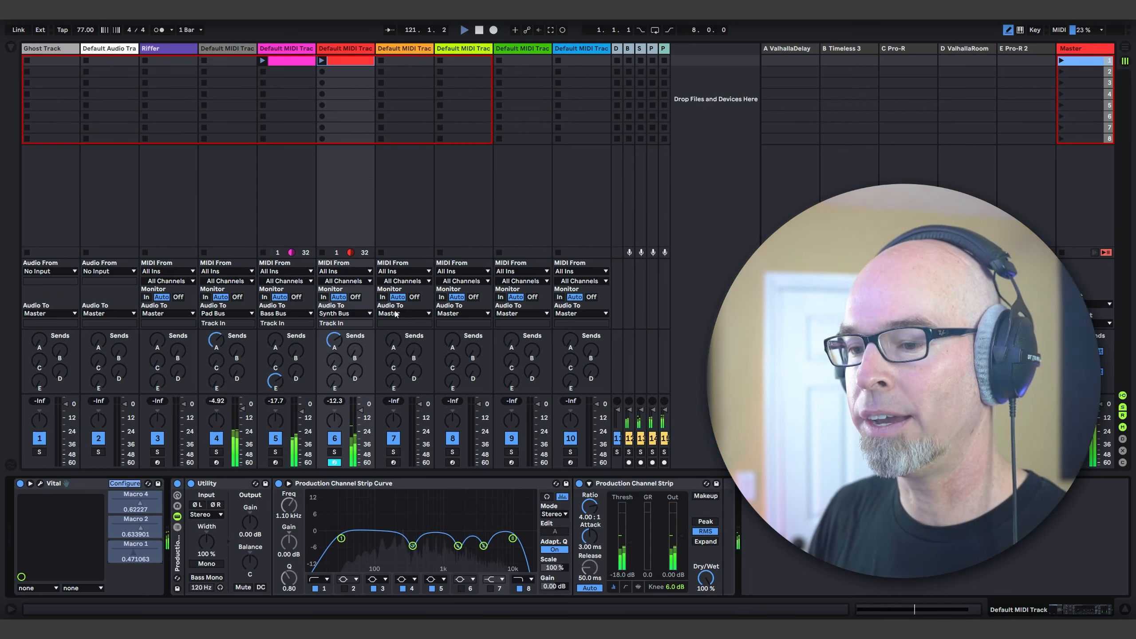
pyautogui.click(133, 485)
# - Load two LFOi devices from the User Library's M4L Stuff folder onto track 6, and hide the browser
pyautogui.hotkey('ctrl', 'alt', 'b')
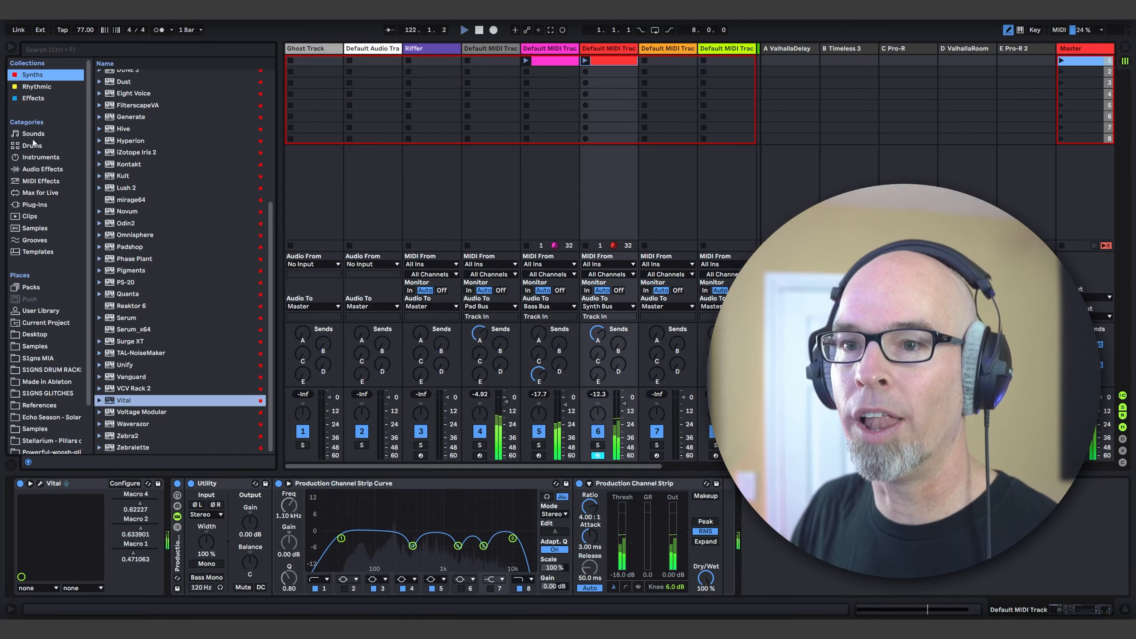
pyautogui.click(37, 311)
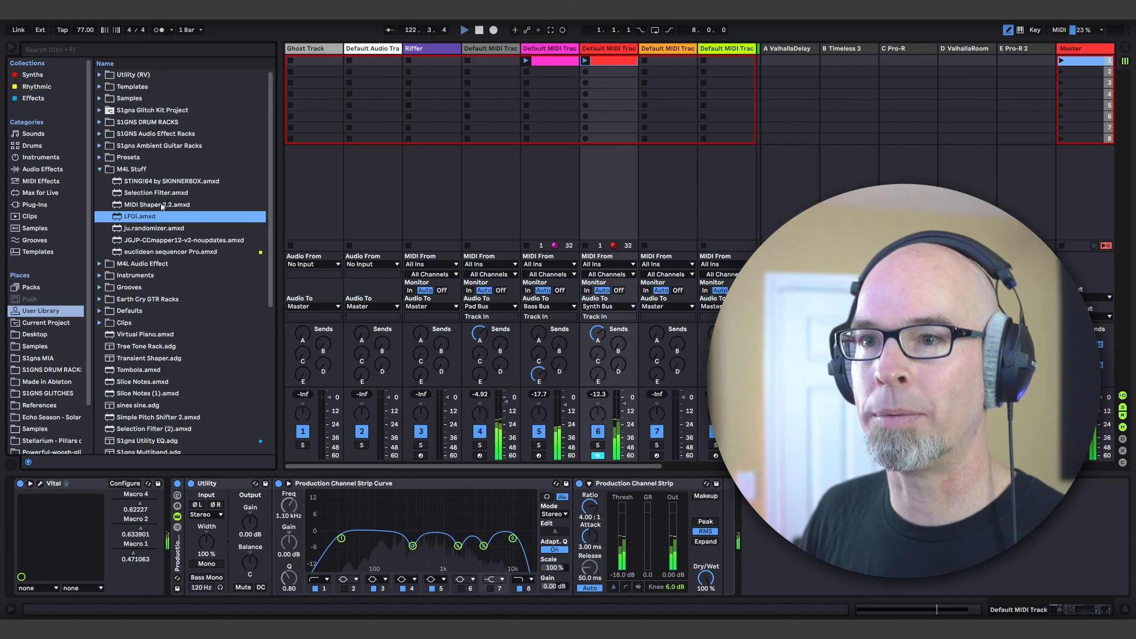
pyautogui.doubleClick(137, 218)
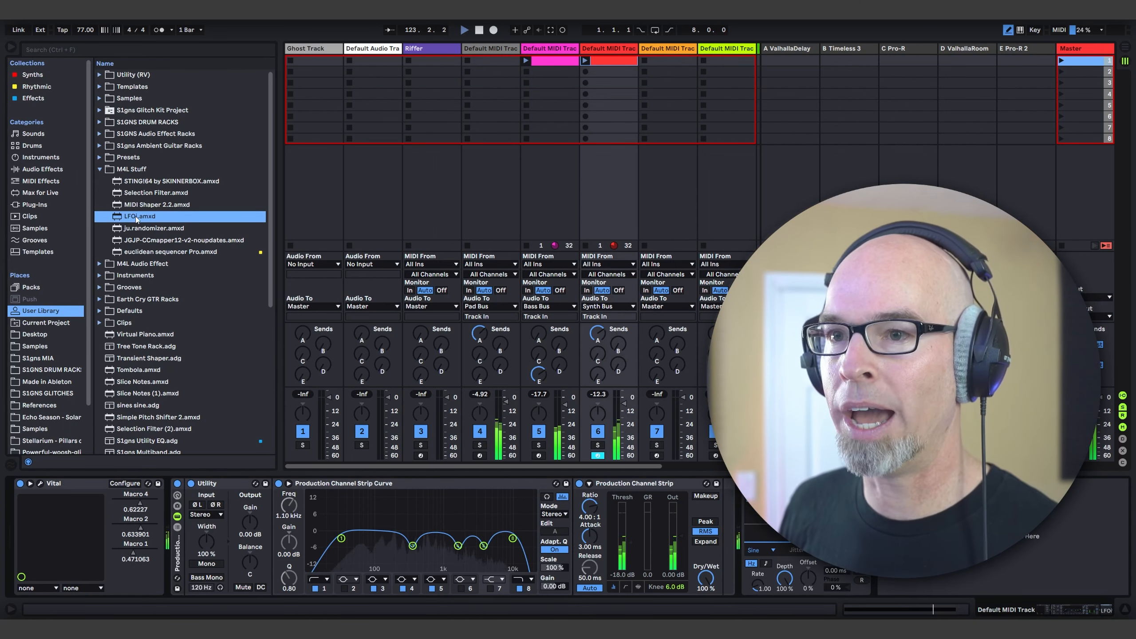
pyautogui.click(11, 47)
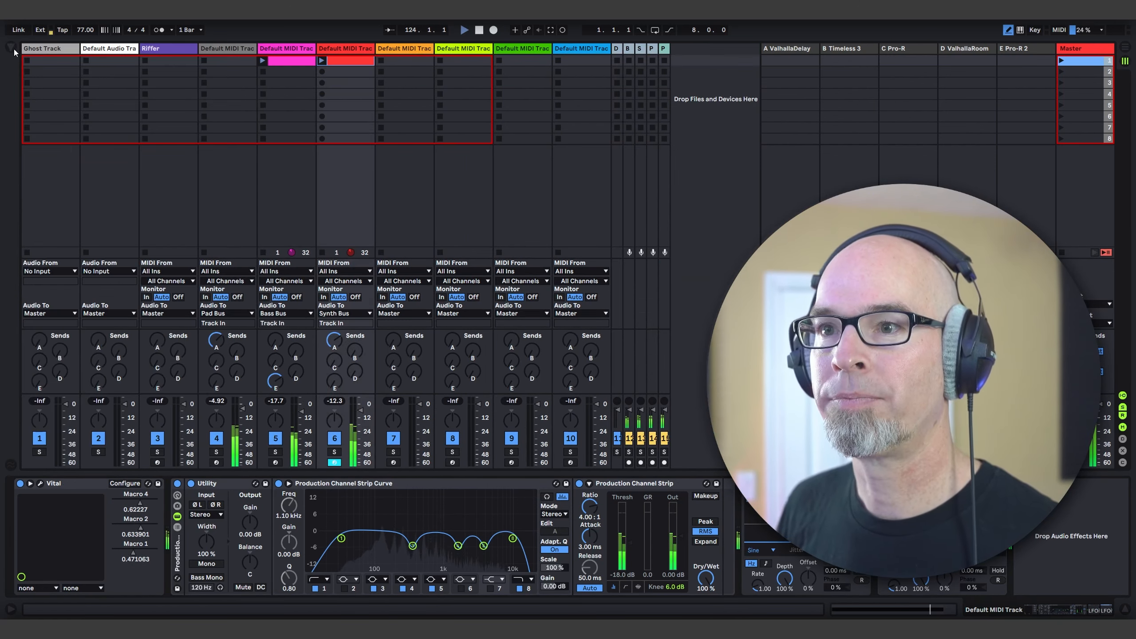
# - Set the waveform of both LFOi devices to Random and check the modulated macros in Vital's window
pyautogui.click(766, 549)
pyautogui.click(757, 609)
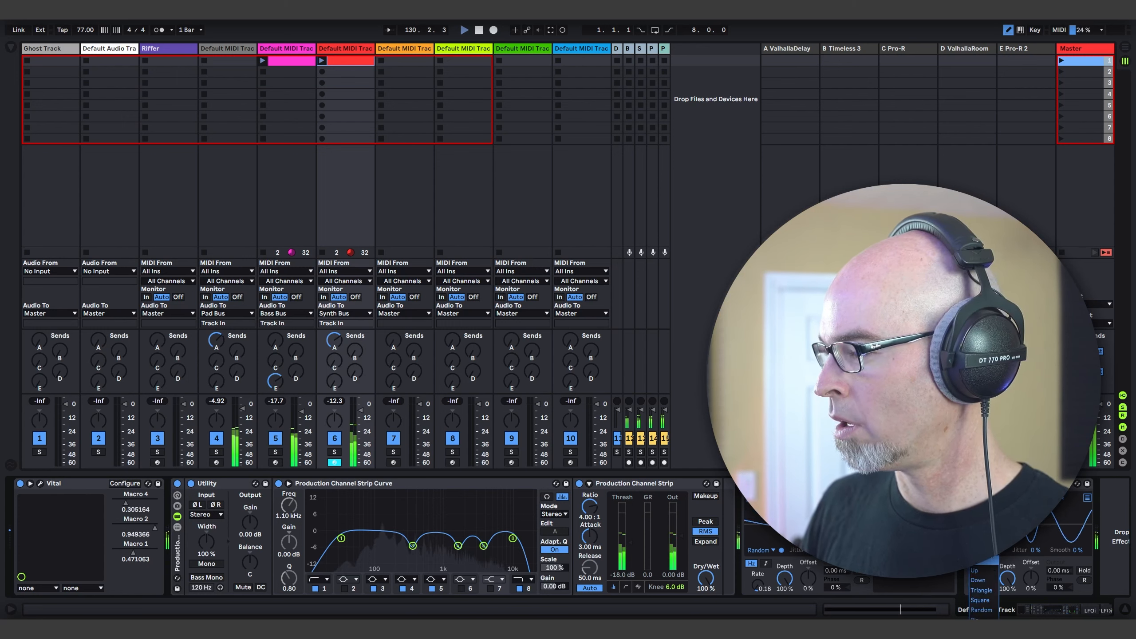
pyautogui.click(988, 609)
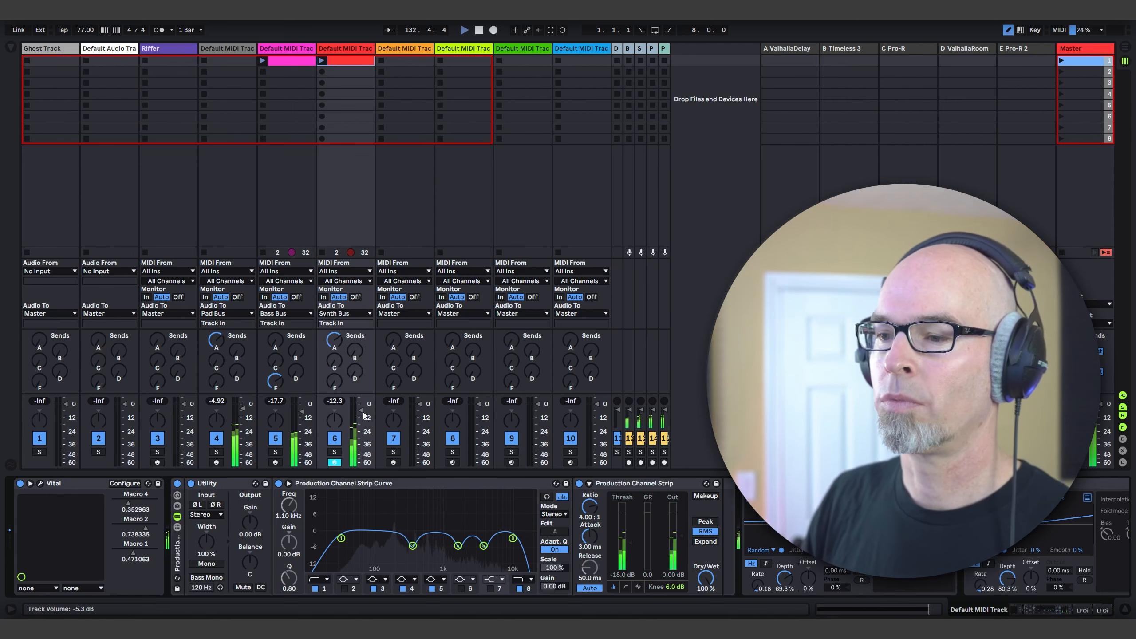
pyautogui.click(41, 483)
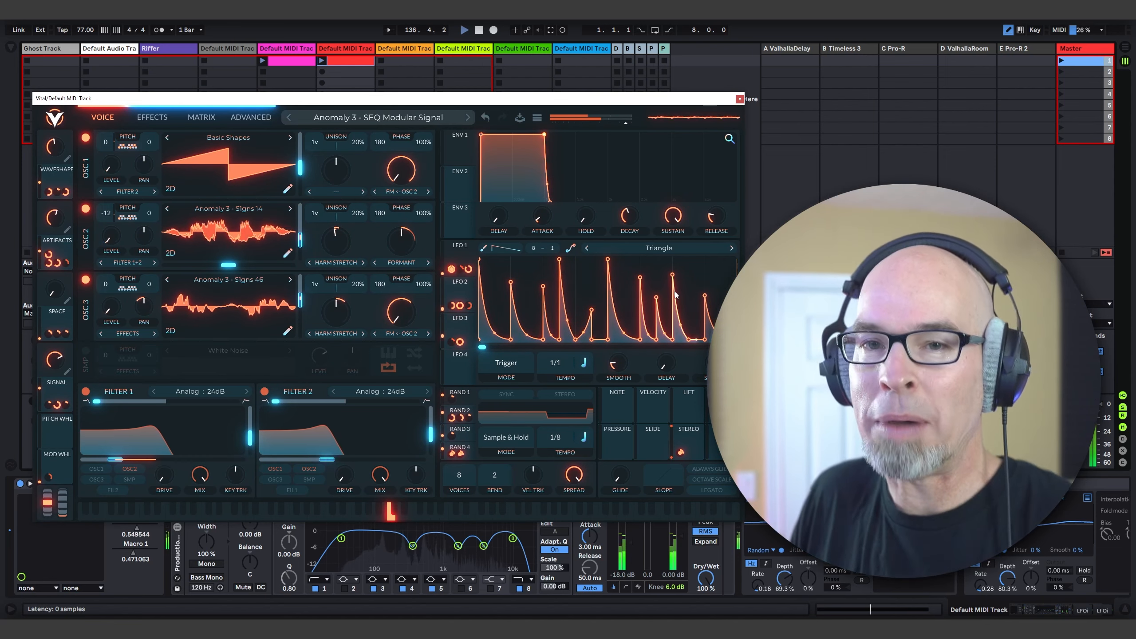
pyautogui.click(739, 100)
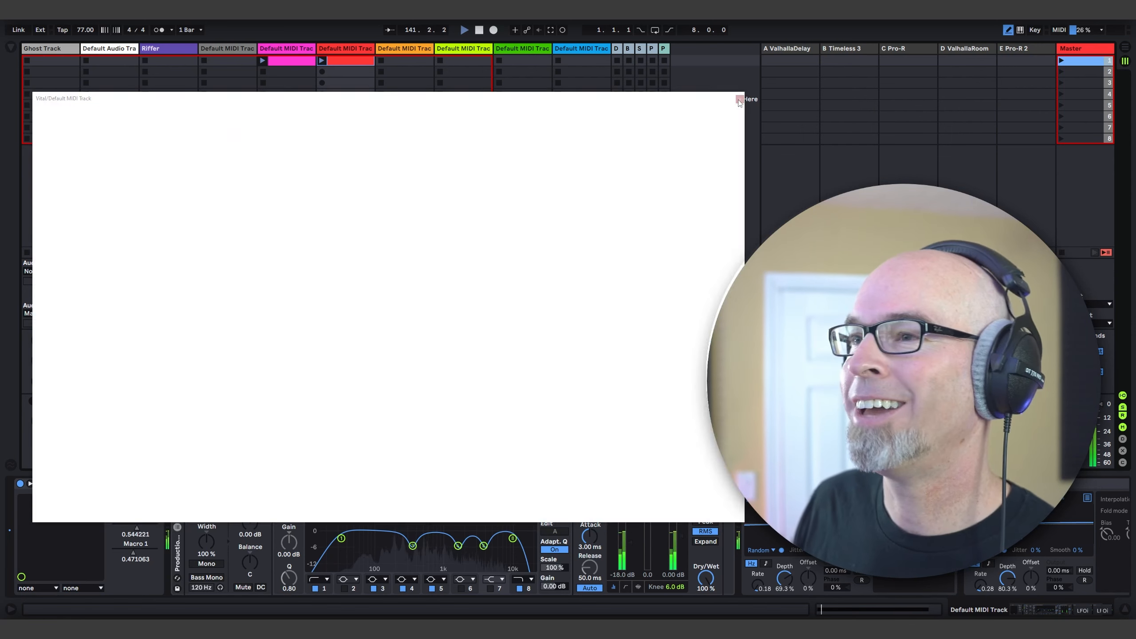
# - Select track 4 and check the modulated oscillators in its Current synth's window
pyautogui.click(220, 48)
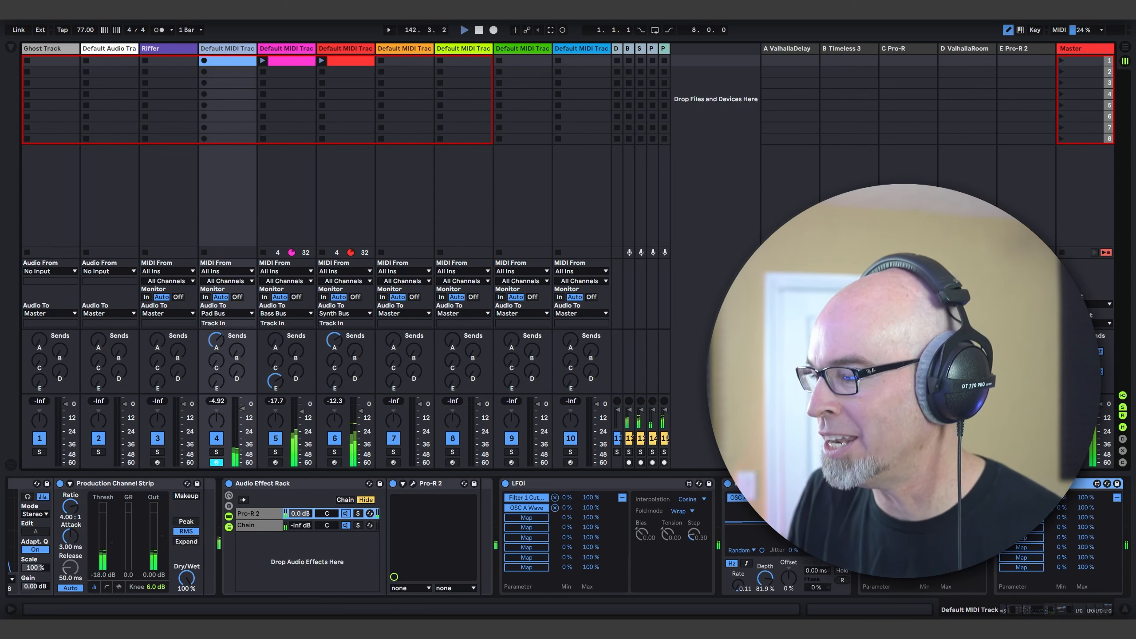
pyautogui.click(1025, 617)
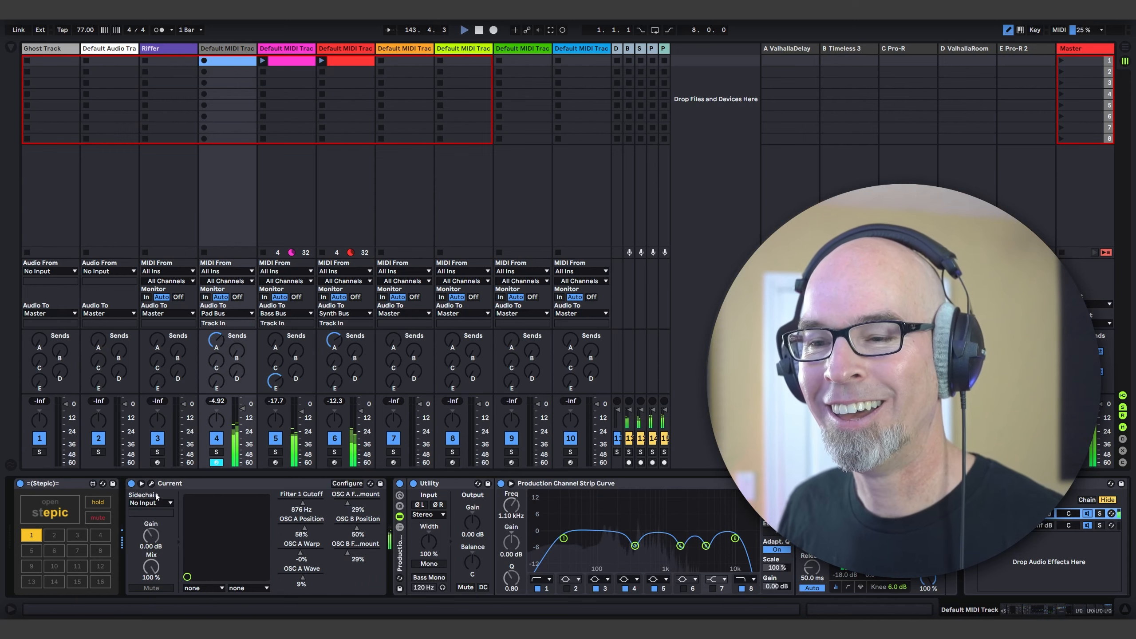
pyautogui.click(152, 483)
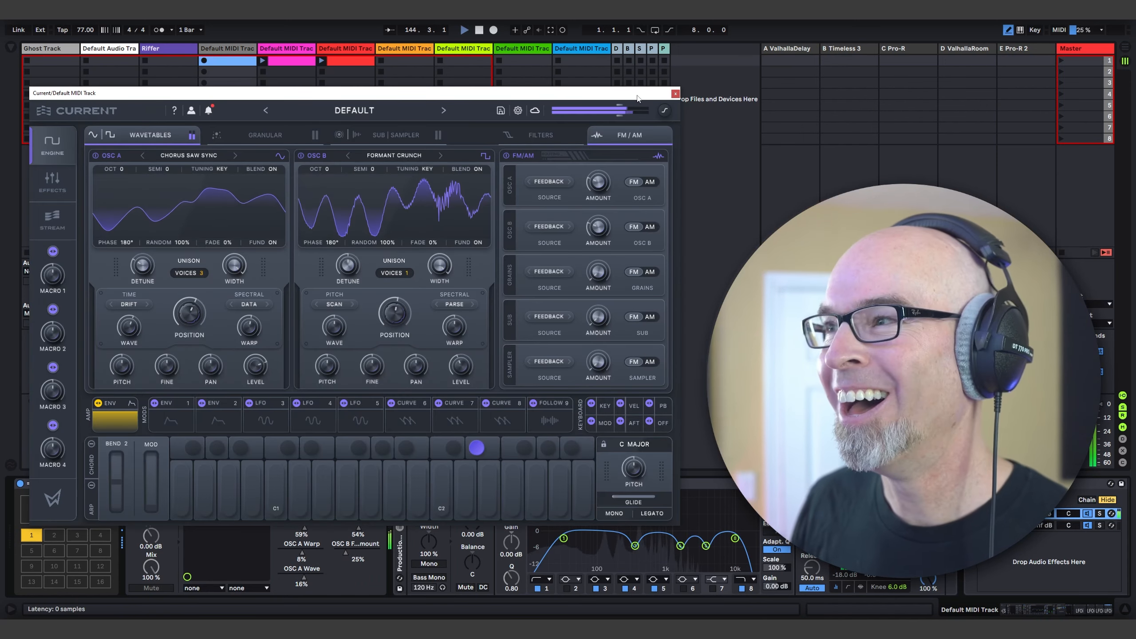
pyautogui.click(674, 94)
# - In track 4's Stepic sequencer, set step 7's octave to +1, step 6's pitch to D#, and raise step 5's pitch
pyautogui.click(51, 509)
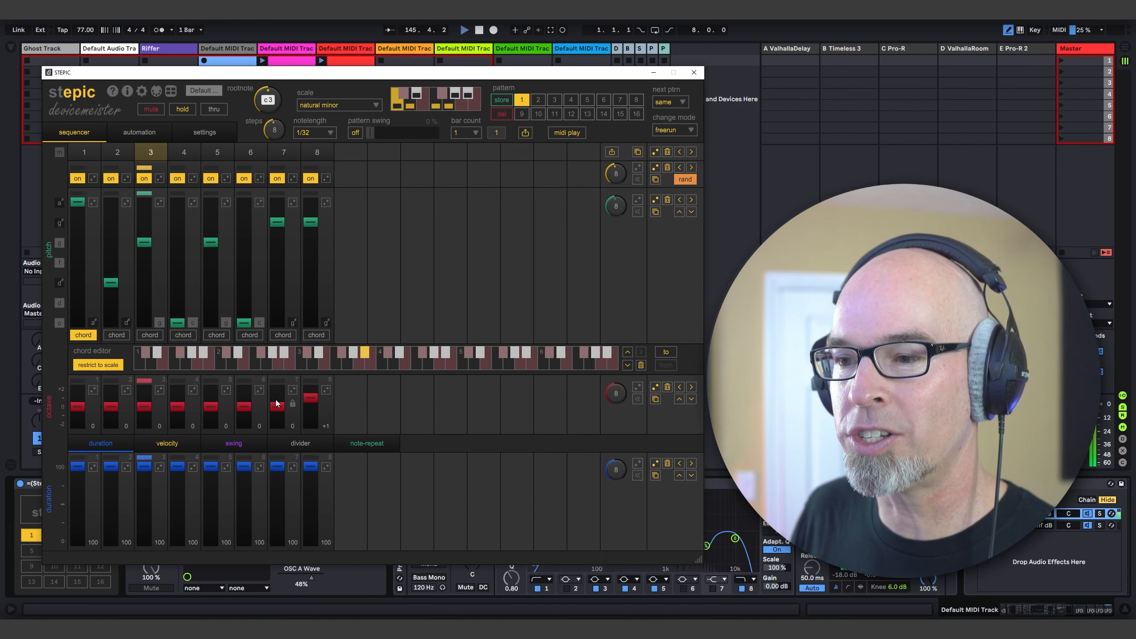
pyautogui.moveTo(278, 404); pyautogui.dragTo(283, 387)
pyautogui.moveTo(243, 266); pyautogui.dragTo(244, 280)
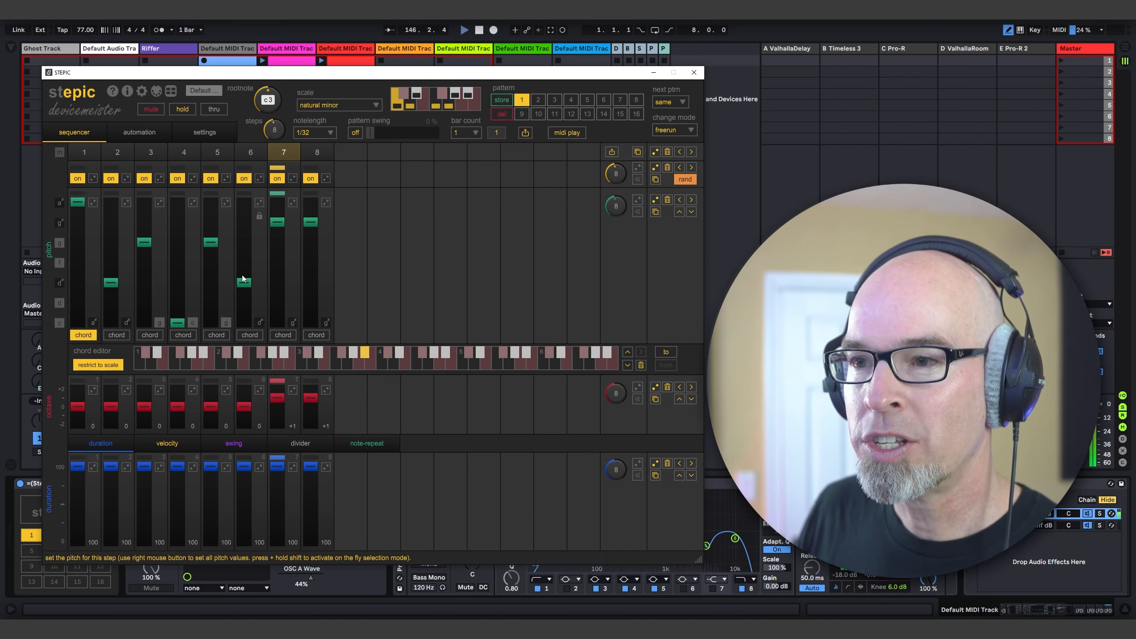
pyautogui.moveTo(210, 241); pyautogui.dragTo(210, 227)
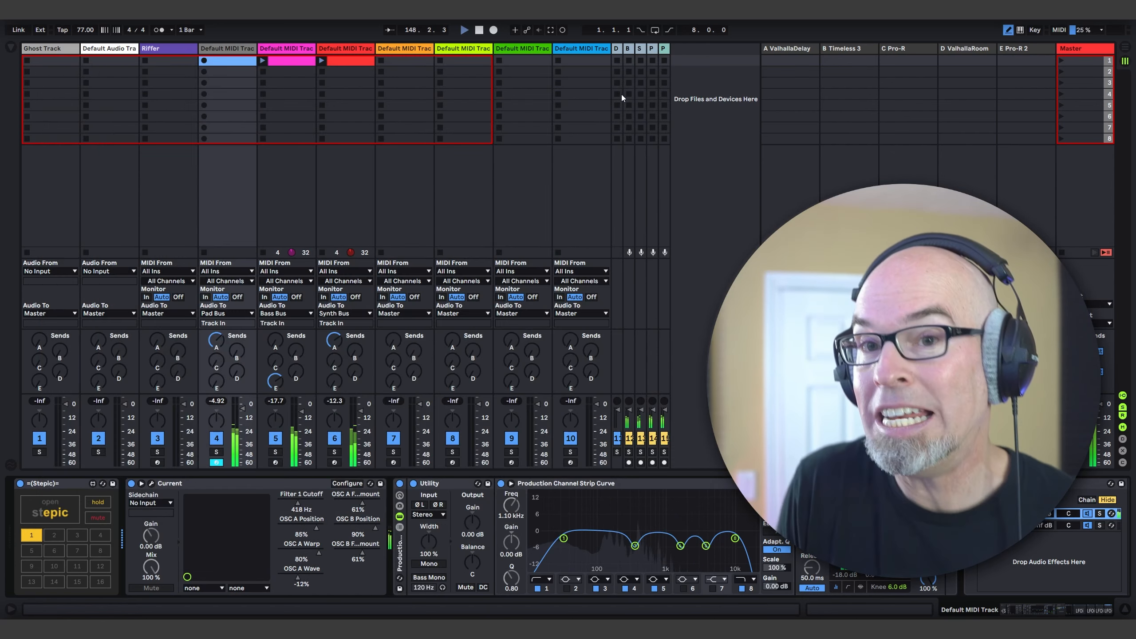
# - Reopen track 4's Current synth window to view its wavetable oscillators and modulators
pyautogui.click(152, 483)
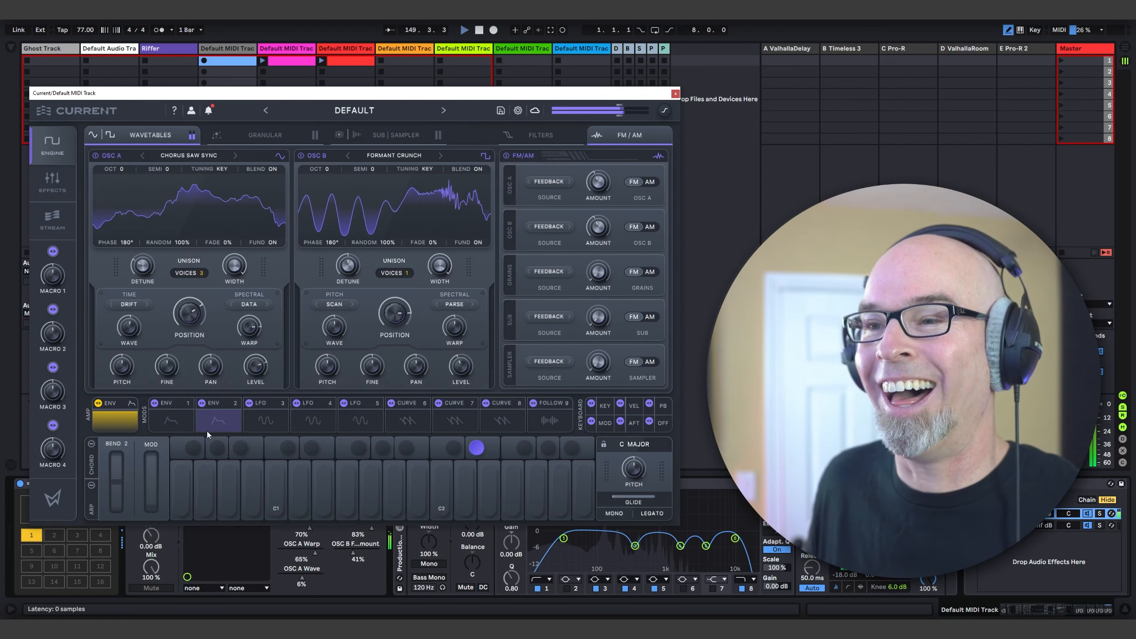